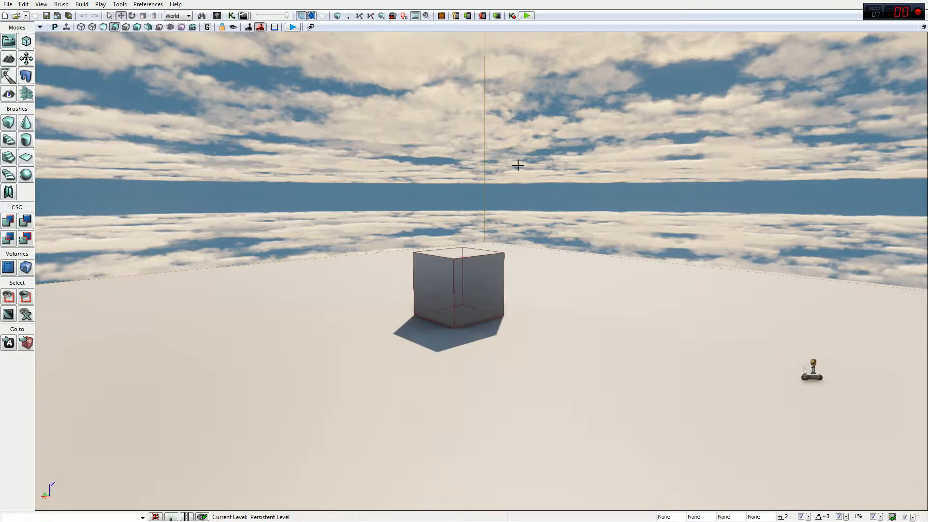
- Open Kismet and add a new Matinee sequence node to the level's empty main sequence
{"action": "left_click", "coordinate": [243, 16]}
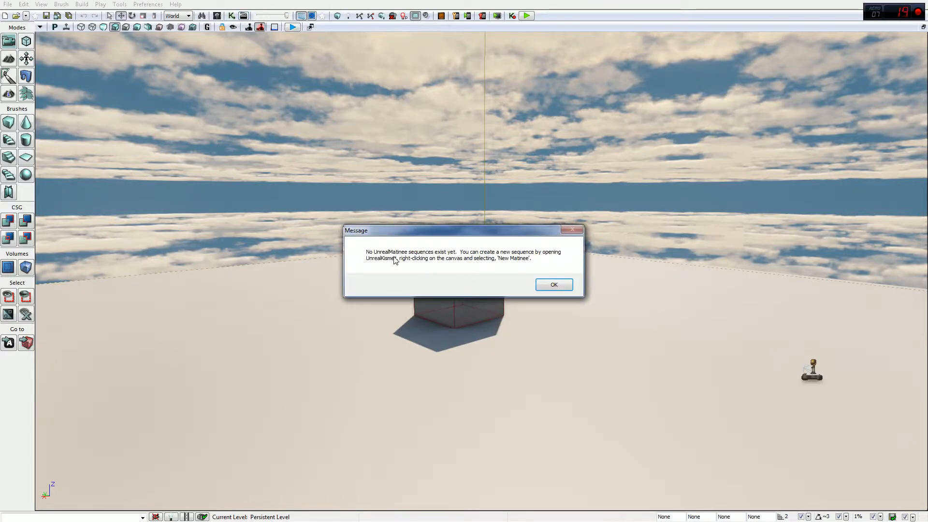
{"action": "left_click", "coordinate": [554, 286]}
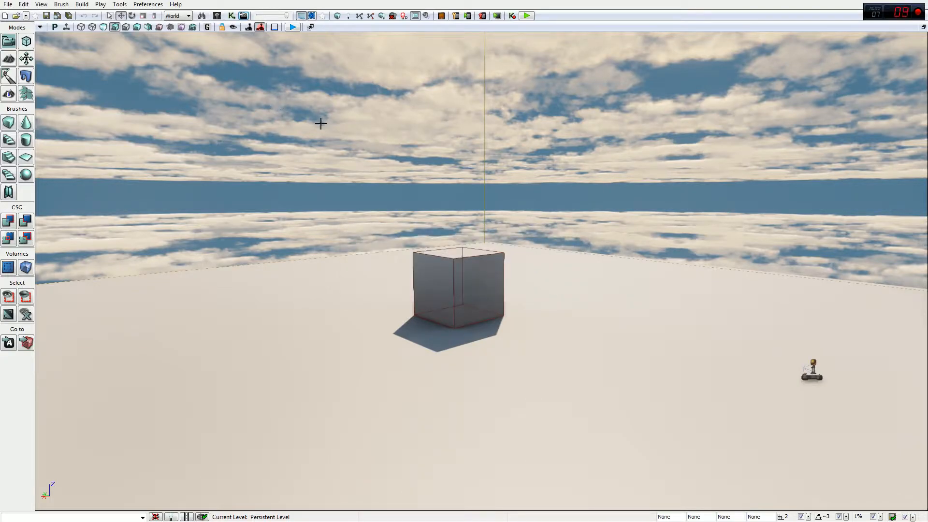
{"action": "left_click", "coordinate": [231, 15]}
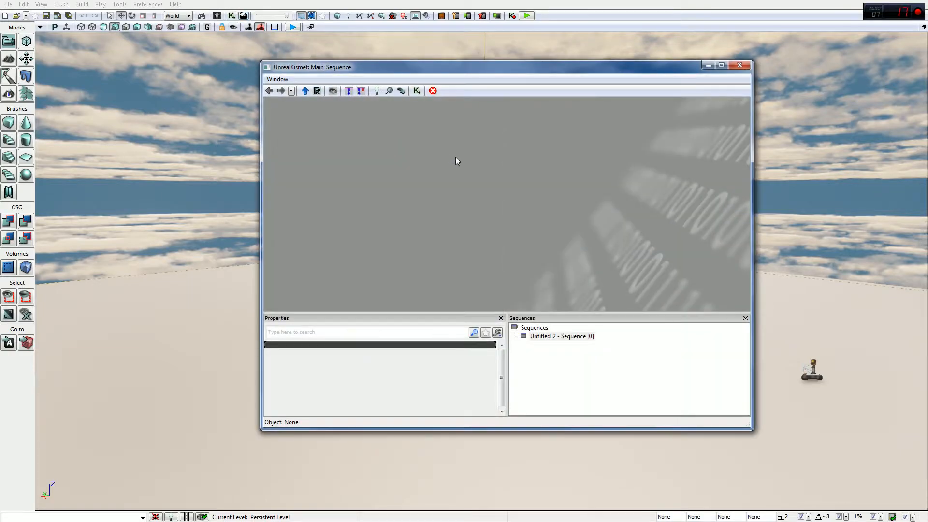
{"action": "right_click", "coordinate": [455, 158]}
{"action": "left_click", "coordinate": [483, 162]}
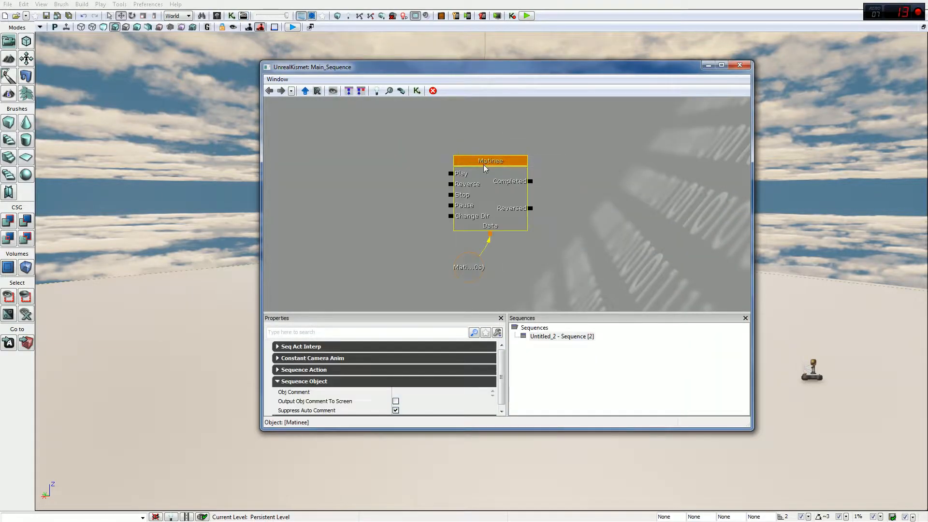
- Open the new Matinee sequence from its Kismet node and directly from the level editor, closing the windows again
{"action": "left_click", "coordinate": [580, 203]}
{"action": "left_click", "coordinate": [498, 193]}
{"action": "double_click", "coordinate": [492, 194]}
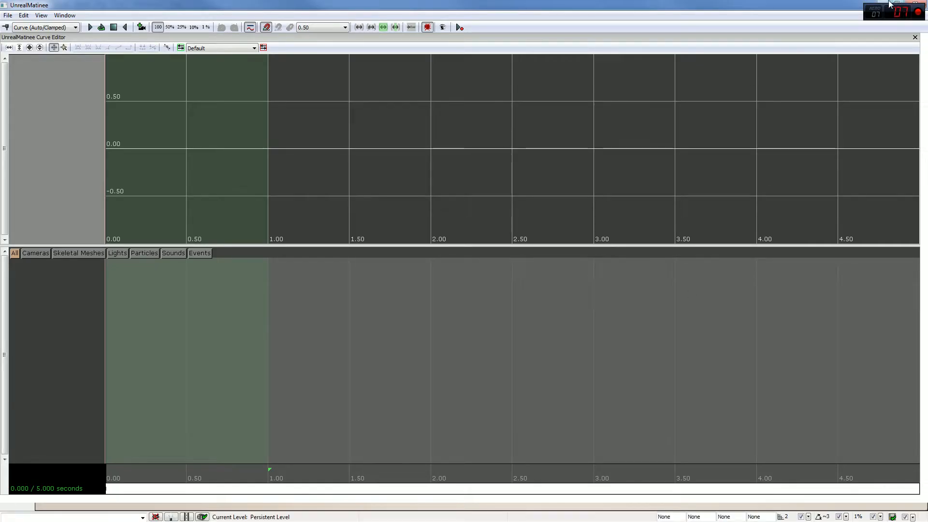
{"action": "left_click", "coordinate": [915, 5]}
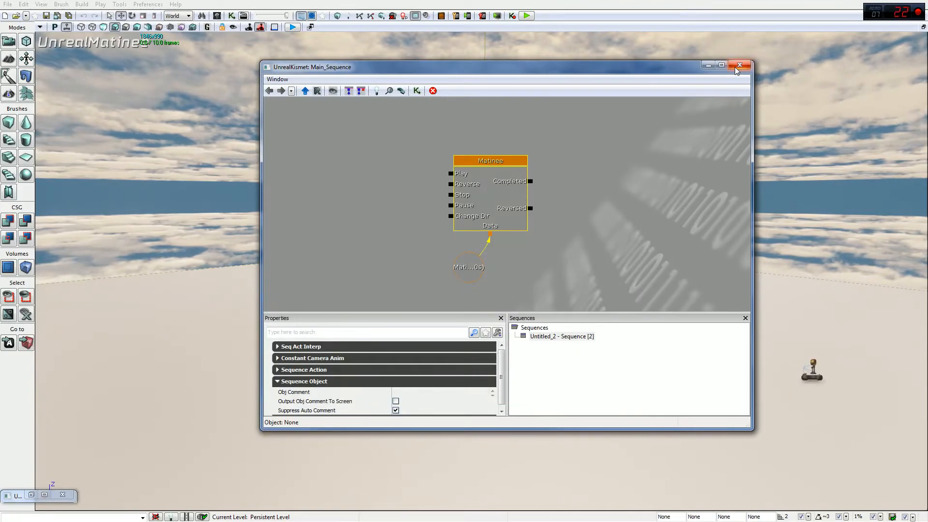
{"action": "left_click", "coordinate": [735, 67]}
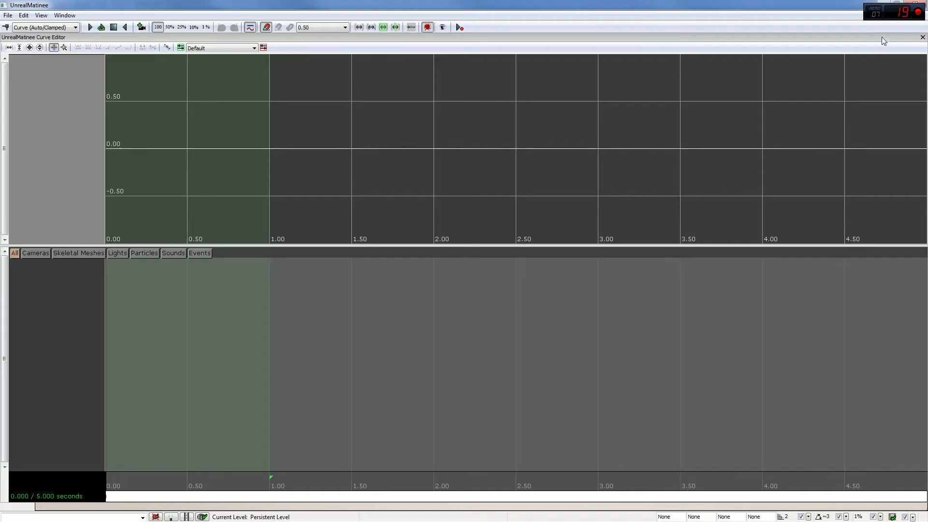
{"action": "left_click", "coordinate": [912, 4]}
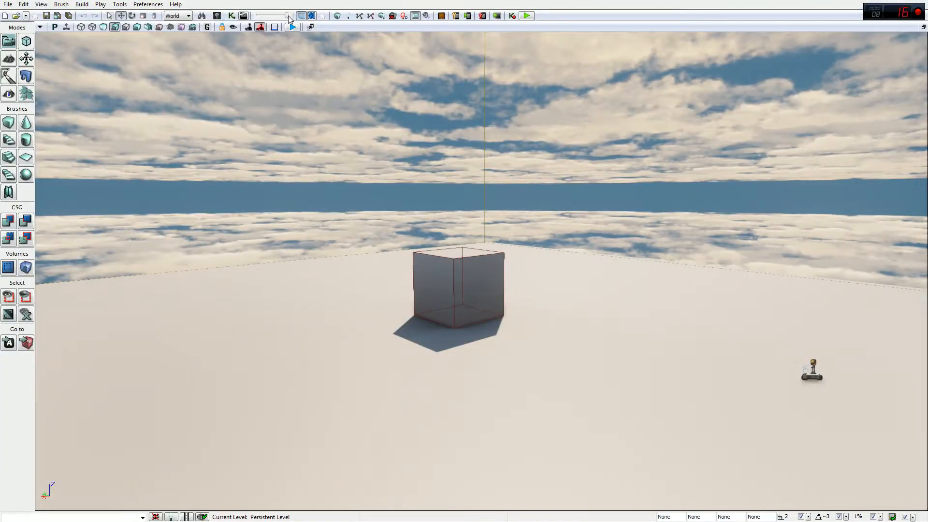
{"action": "left_click", "coordinate": [243, 16]}
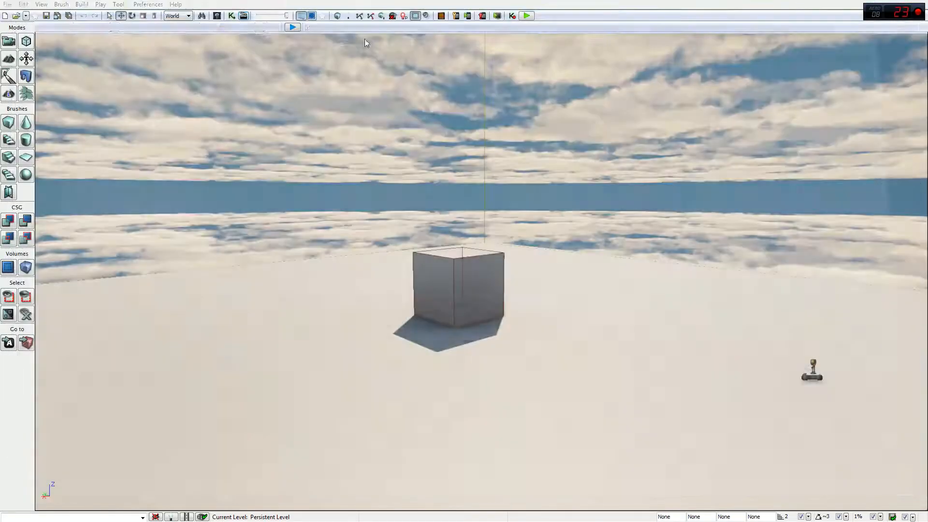
- Shift the existing Matinee node aside in Kismet and add a second Matinee sequence beside it
{"action": "left_click", "coordinate": [231, 16]}
{"action": "left_click_drag", "start_coordinate": [464, 189], "coordinate": [422, 190]}
{"action": "right_click", "coordinate": [491, 167]}
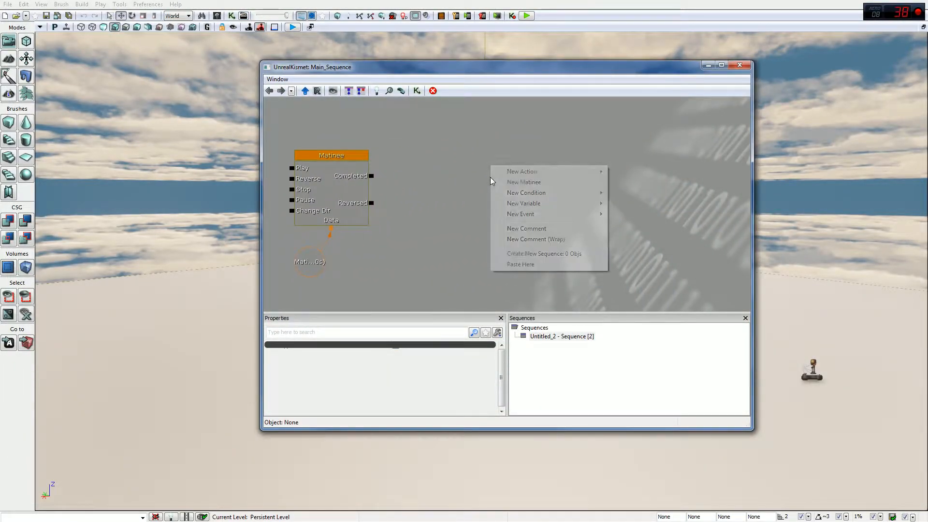
{"action": "left_click", "coordinate": [525, 186]}
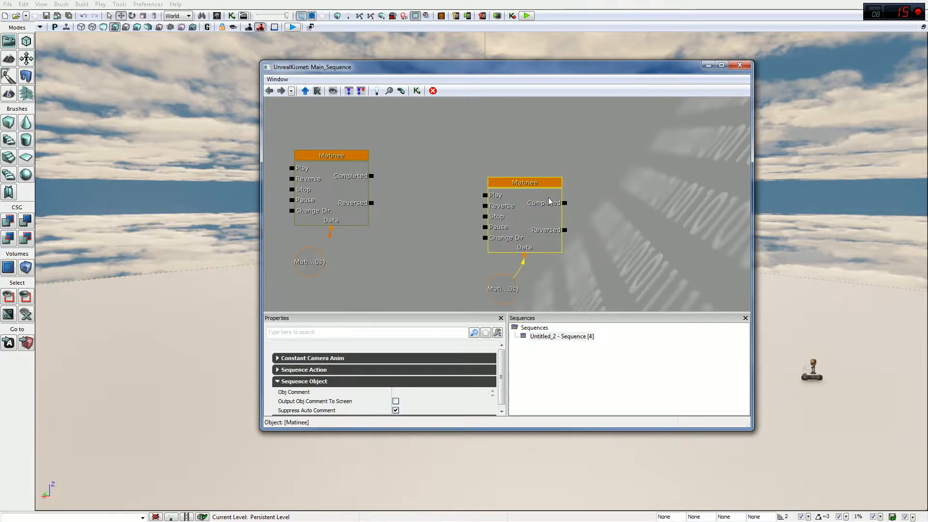
- View the second Matinee sequence from its Kismet node, close both windows, and open Sequence.SeqAct_Interp_1 from the level editor
{"action": "double_click", "coordinate": [537, 181]}
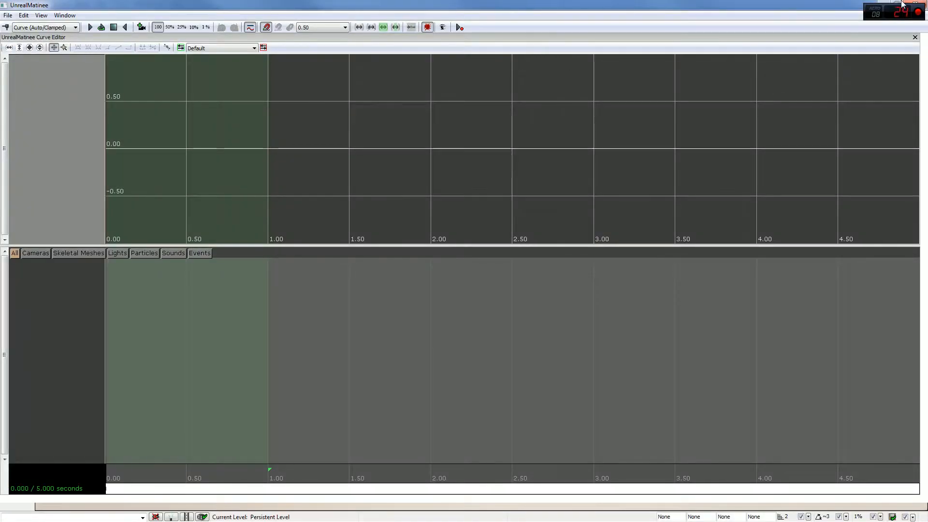
{"action": "left_click", "coordinate": [916, 4]}
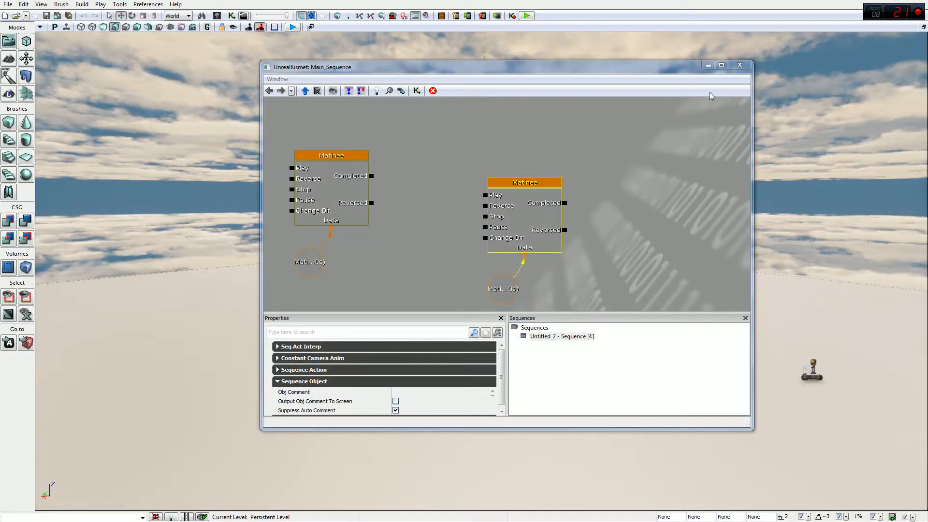
{"action": "left_click", "coordinate": [740, 65]}
{"action": "left_click", "coordinate": [244, 15]}
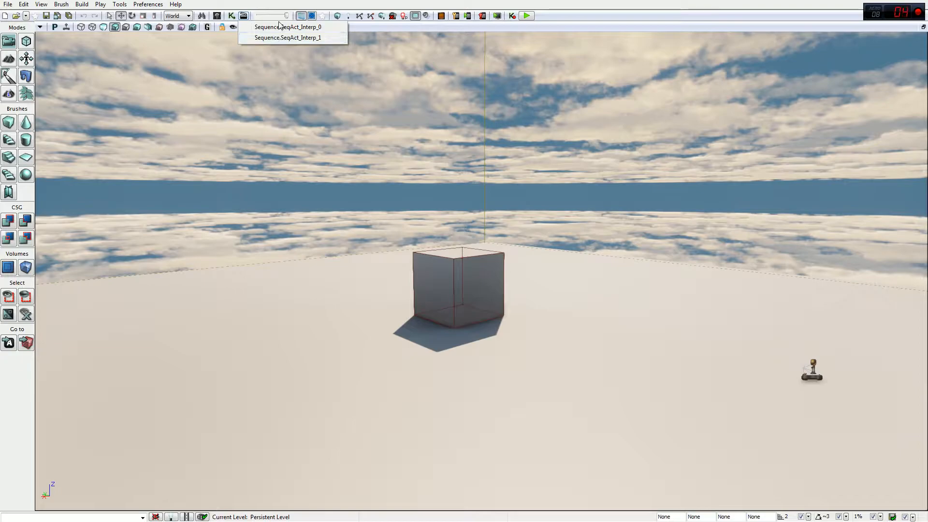
{"action": "left_click", "coordinate": [284, 38]}
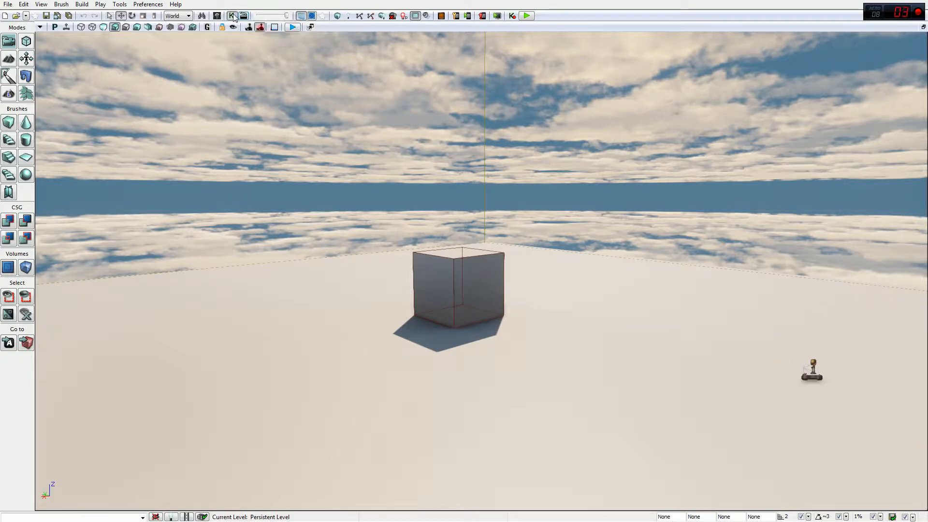
- Delete the second Matinee node and its data variable in Kismet, then close Kismet
{"action": "left_click", "coordinate": [549, 205]}
{"action": "key", "text": "Delete"}
{"action": "left_click", "coordinate": [503, 288]}
{"action": "key", "text": "Delete"}
{"action": "left_click", "coordinate": [739, 65]}
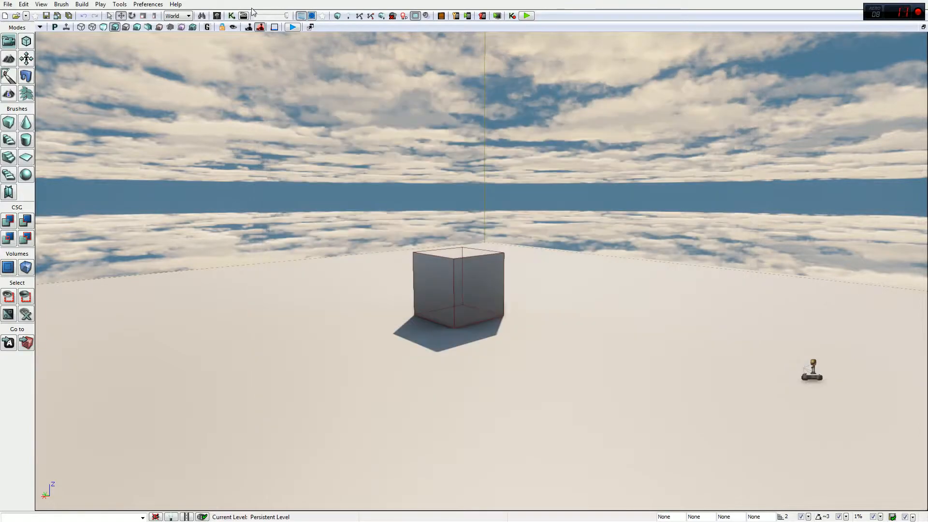
- Open the first Matinee sequence and move its window aside to uncover the cube in the viewport
{"action": "left_click", "coordinate": [244, 16]}
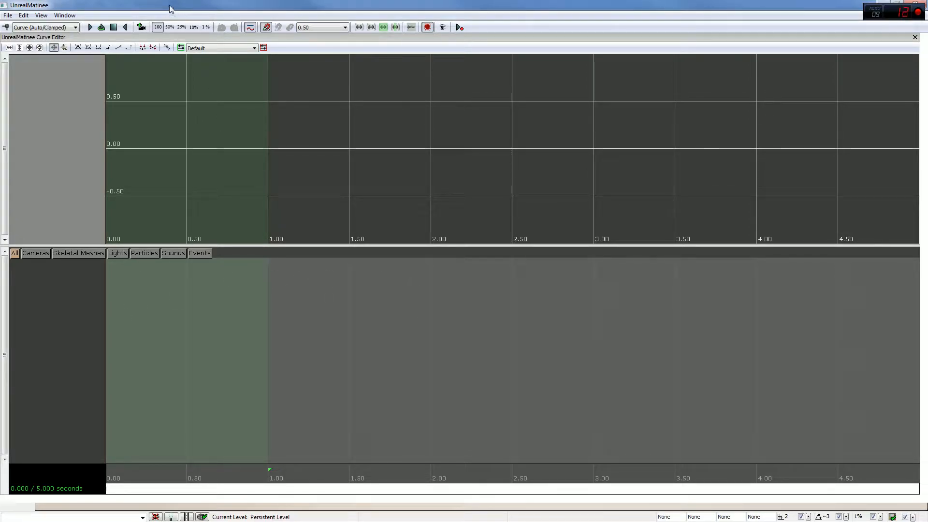
{"action": "left_click_drag", "start_coordinate": [173, 6], "coordinate": [537, 41]}
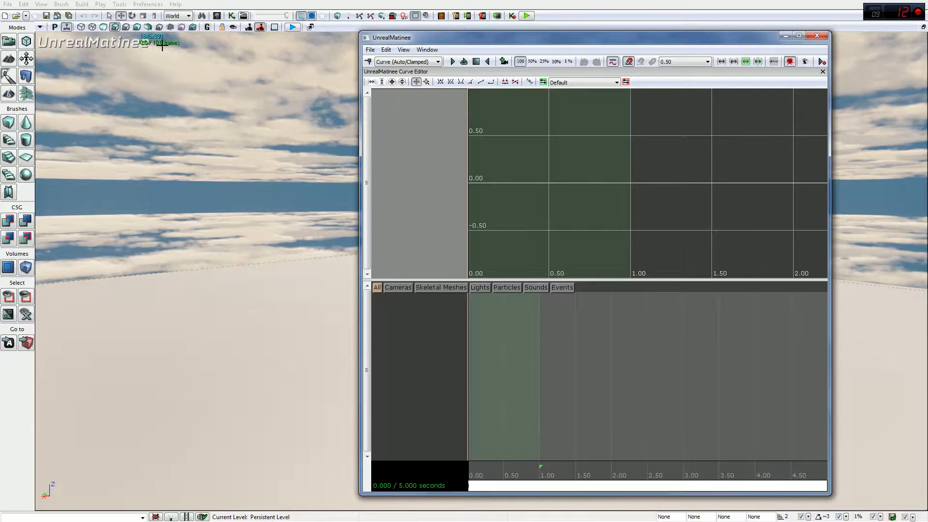
{"action": "left_click_drag", "start_coordinate": [531, 38], "coordinate": [409, 18]}
{"action": "left_click_drag", "start_coordinate": [707, 93], "coordinate": [686, 87]}
{"action": "left_click_drag", "start_coordinate": [489, 19], "coordinate": [505, 53]}
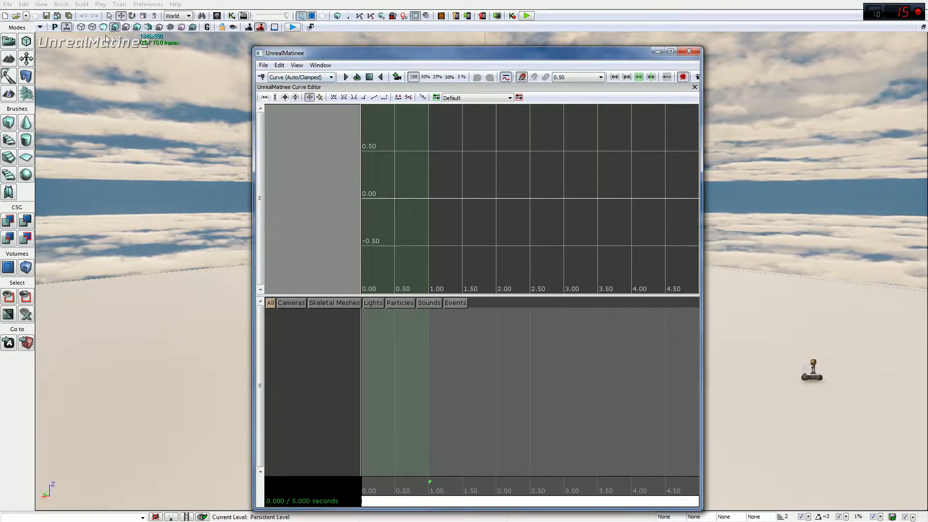
{"action": "left_click_drag", "start_coordinate": [320, 52], "coordinate": [341, 177]}
{"action": "left_click_drag", "start_coordinate": [155, 46], "coordinate": [593, 120]}
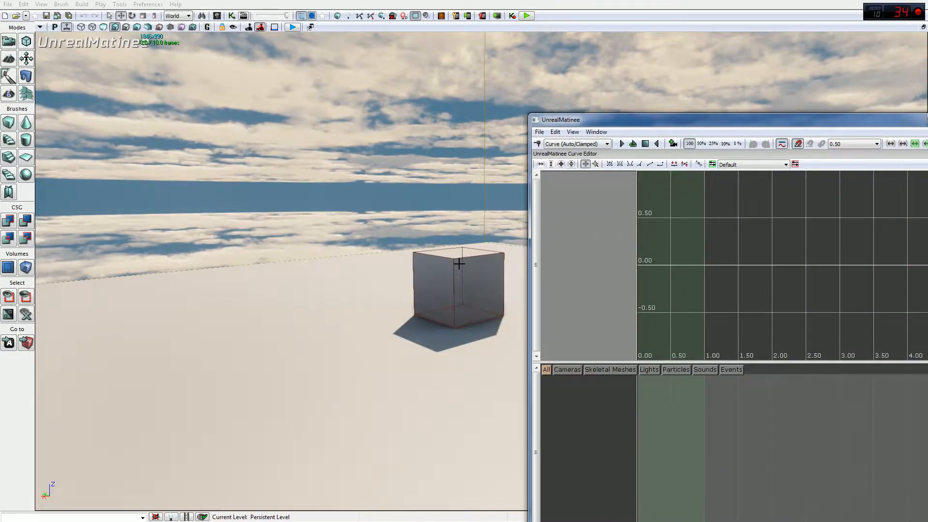
- Try to convert the cube's static mesh actor to another actor type while Matinee is open
{"action": "left_click", "coordinate": [426, 269]}
{"action": "right_click", "coordinate": [425, 269]}
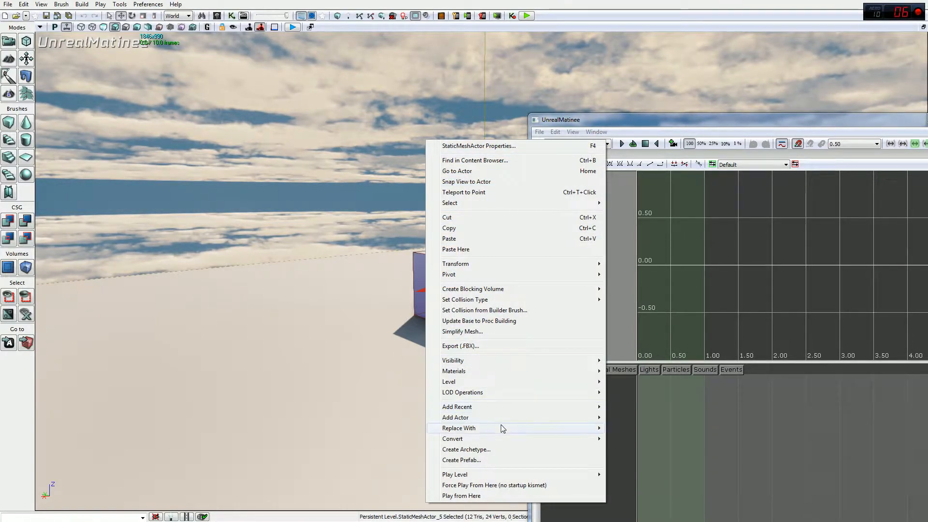
{"action": "mouse_move", "coordinate": [504, 423]}
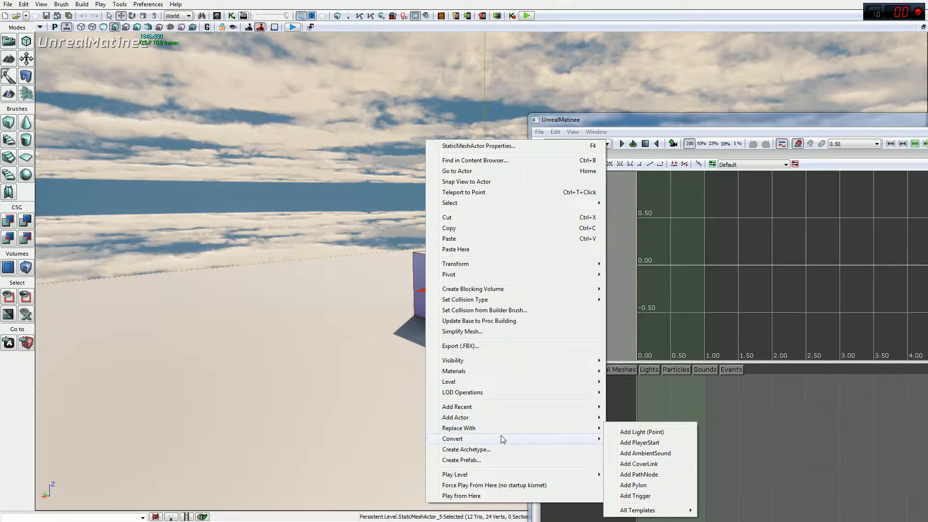
{"action": "mouse_move", "coordinate": [499, 438]}
{"action": "left_click", "coordinate": [628, 438]}
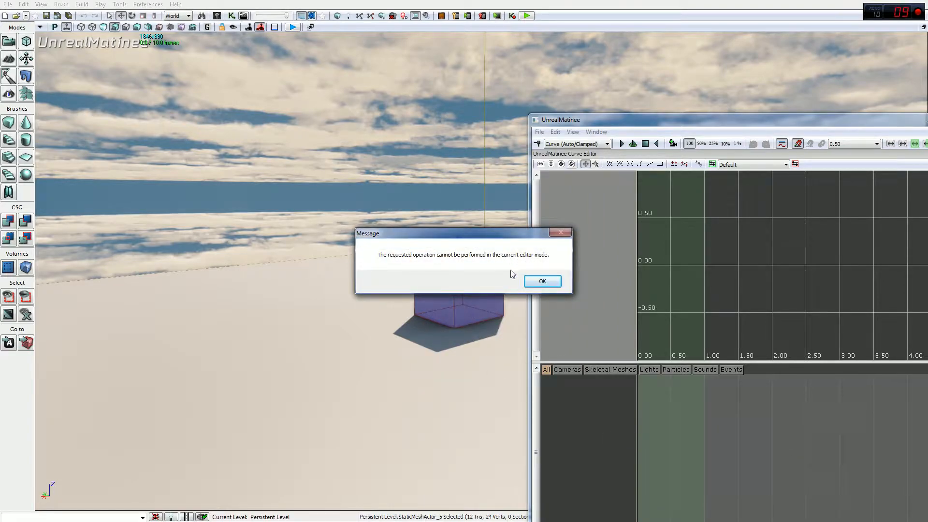
{"action": "left_click", "coordinate": [540, 282]}
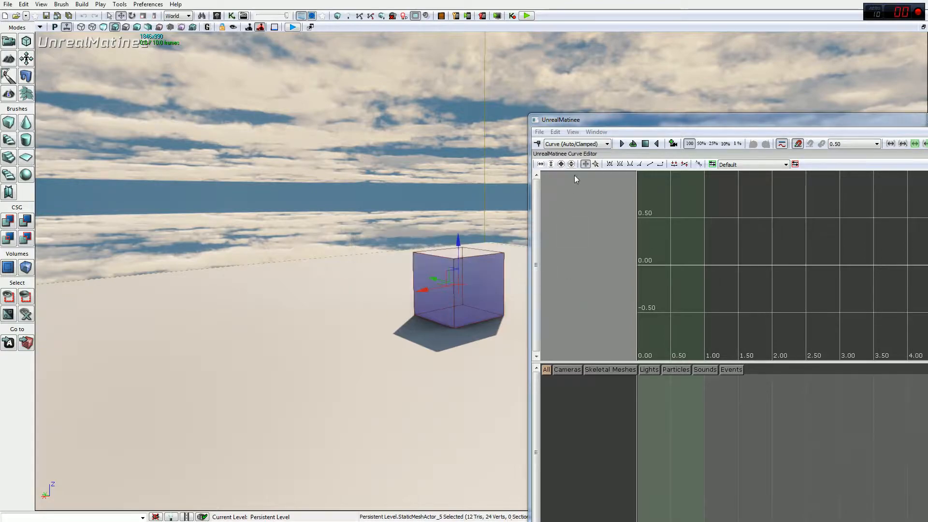
- Close Matinee and convert the static mesh actor to an InterpActor
{"action": "left_click_drag", "start_coordinate": [577, 122], "coordinate": [317, 69]}
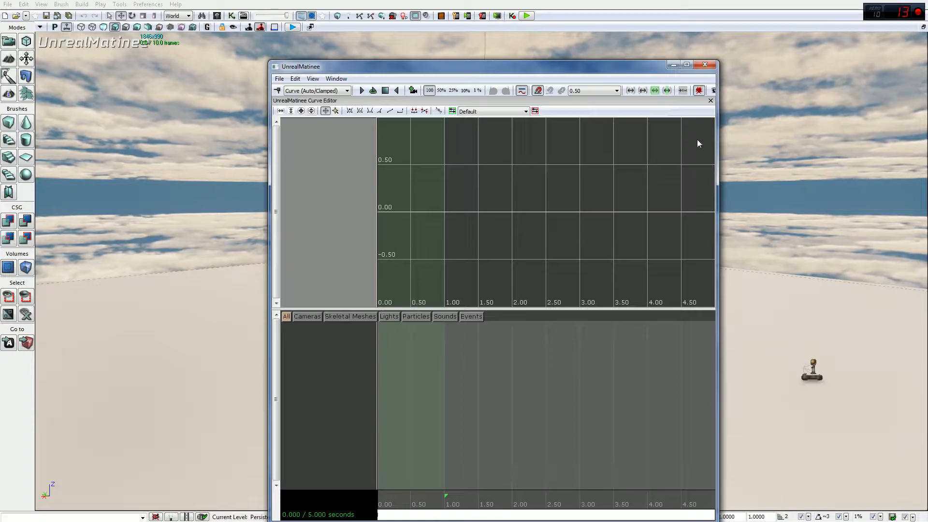
{"action": "left_click_drag", "start_coordinate": [572, 71], "coordinate": [582, 370]}
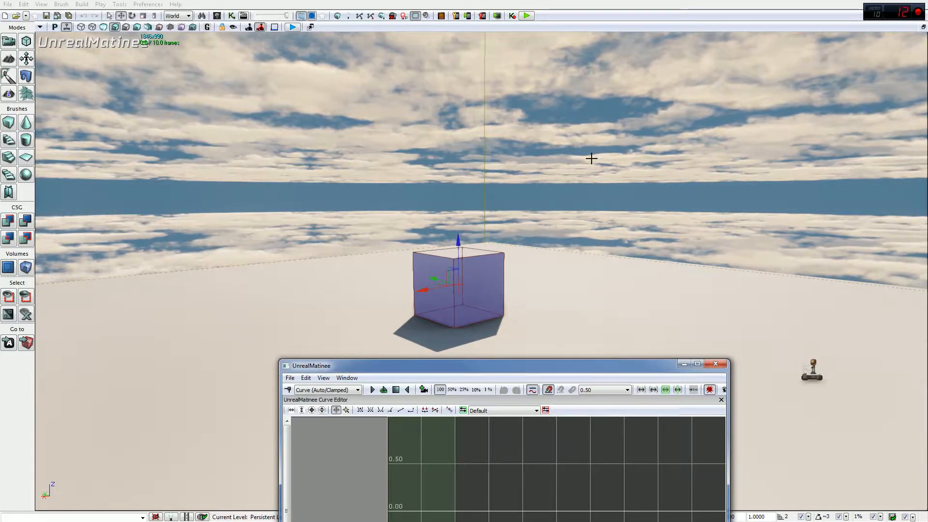
{"action": "left_click_drag", "start_coordinate": [482, 365], "coordinate": [434, 33]}
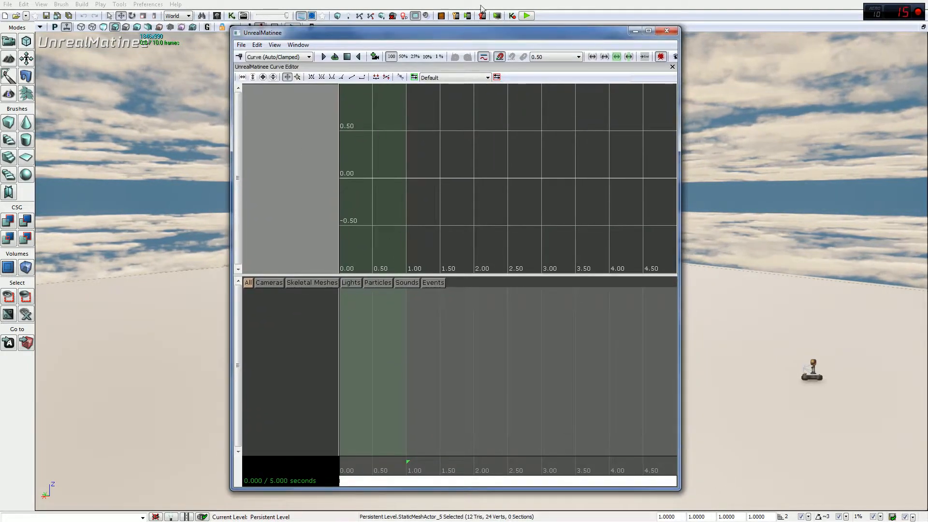
{"action": "left_click", "coordinate": [666, 31]}
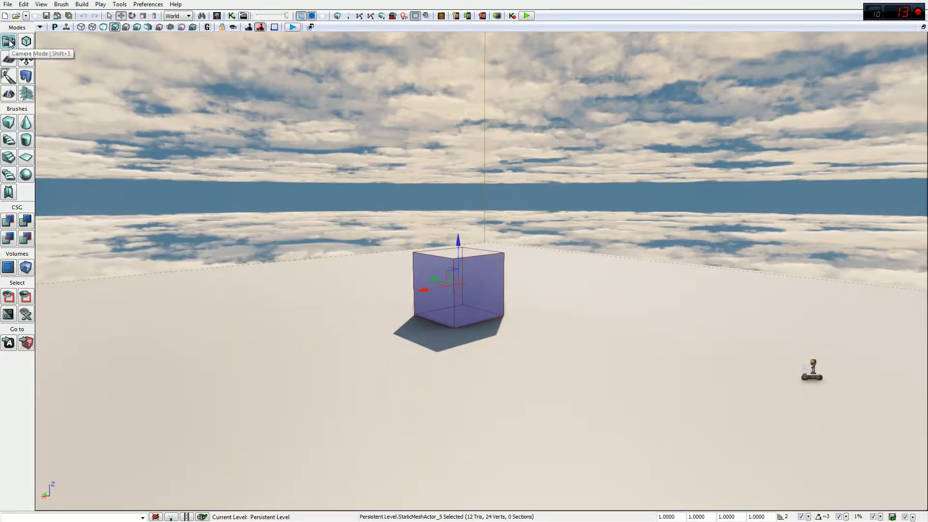
{"action": "right_click", "coordinate": [492, 272]}
{"action": "mouse_move", "coordinate": [536, 441]}
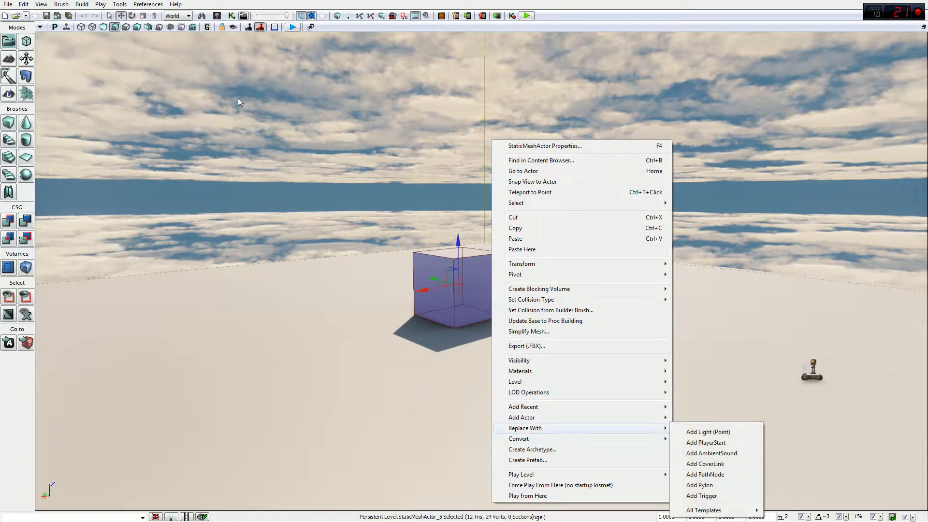
{"action": "left_click", "coordinate": [731, 449]}
- Reopen the Matinee sequence, maximize its editor window, and review its import and export commands
{"action": "left_click", "coordinate": [221, 27]}
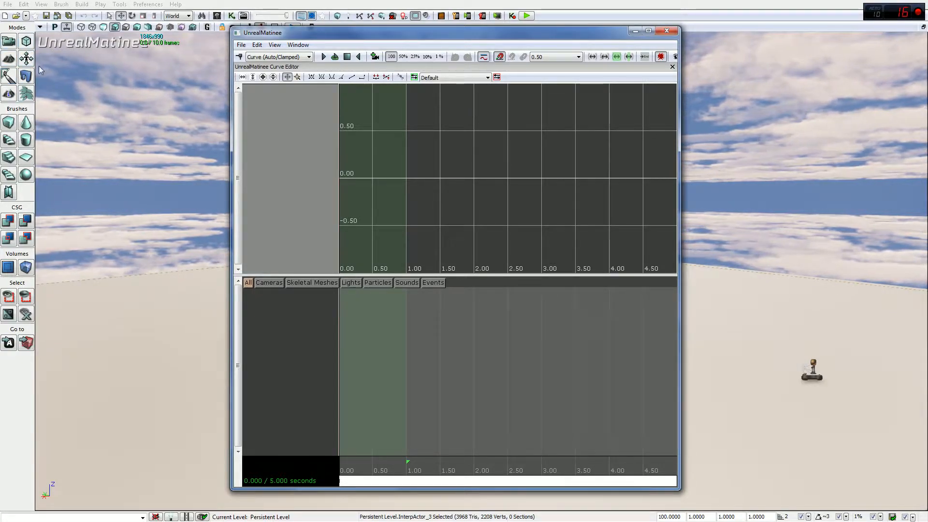
{"action": "left_click_drag", "start_coordinate": [331, 37], "coordinate": [315, 51]}
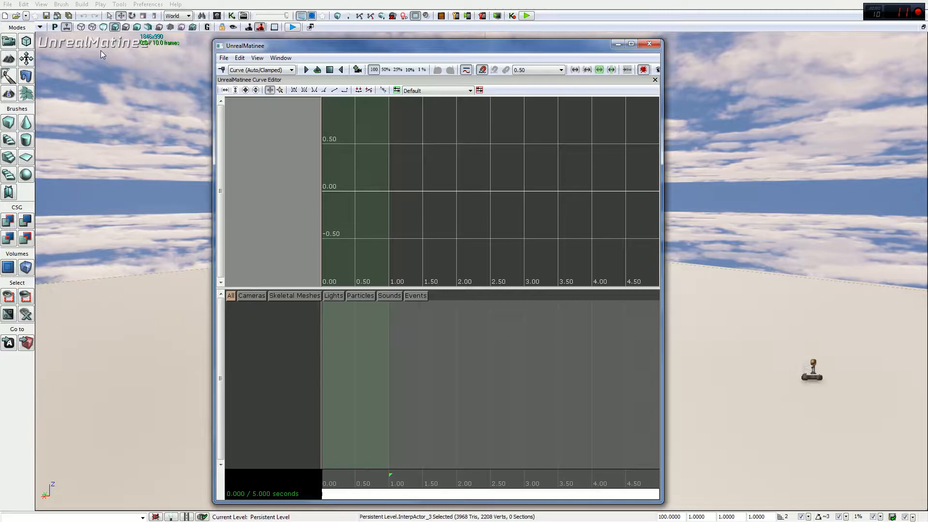
{"action": "left_click_drag", "start_coordinate": [259, 46], "coordinate": [507, 71]}
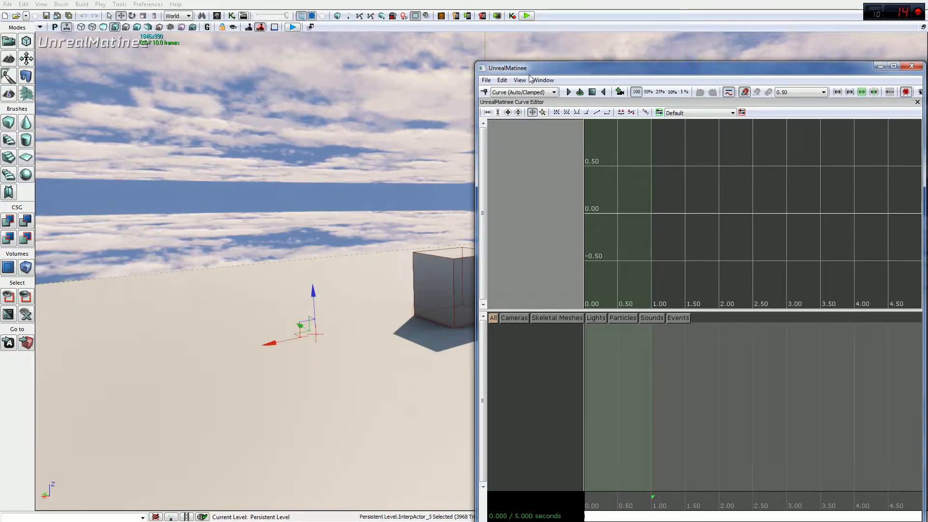
{"action": "left_click_drag", "start_coordinate": [519, 72], "coordinate": [278, 1]}
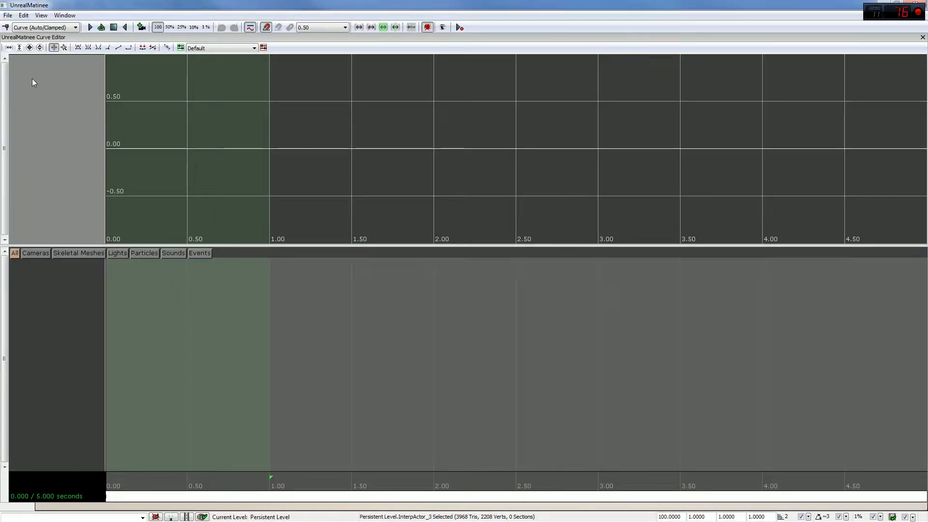
{"action": "left_click", "coordinate": [7, 15]}
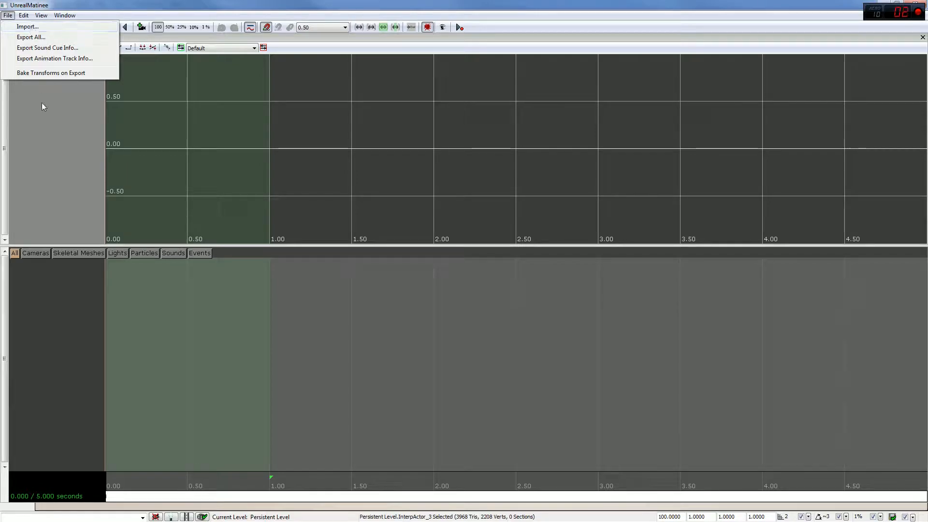
{"action": "left_click", "coordinate": [51, 130]}
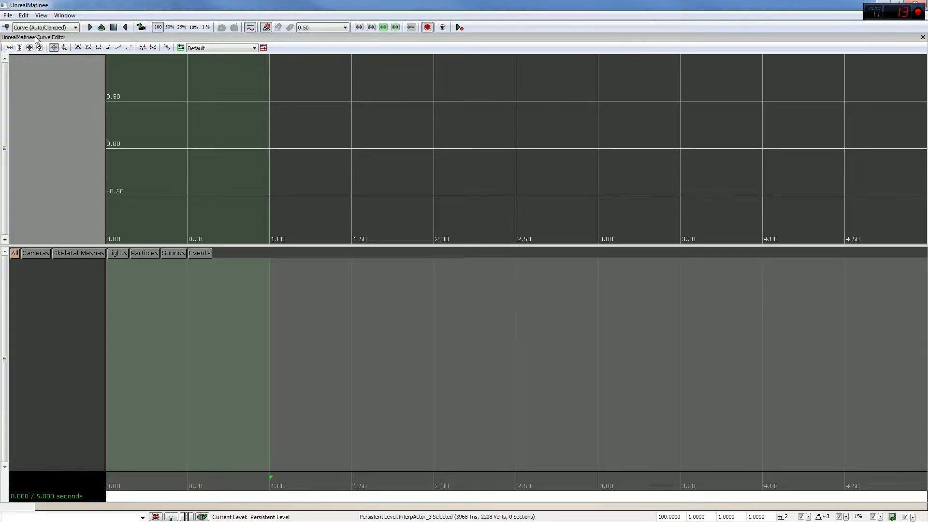
- Review Matinee's export commands and keyboard shortcut bindings, then close the shortcut configuration
{"action": "left_click", "coordinate": [8, 15]}
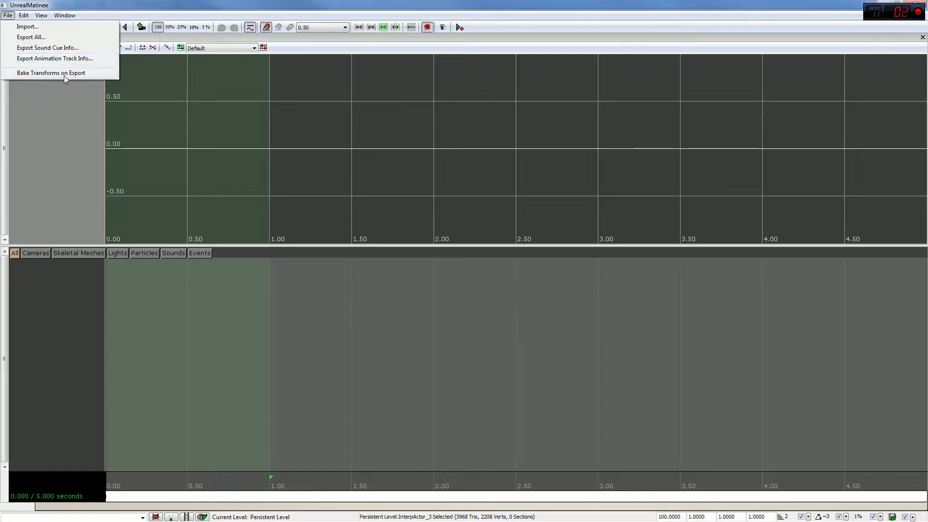
{"action": "mouse_move", "coordinate": [24, 15]}
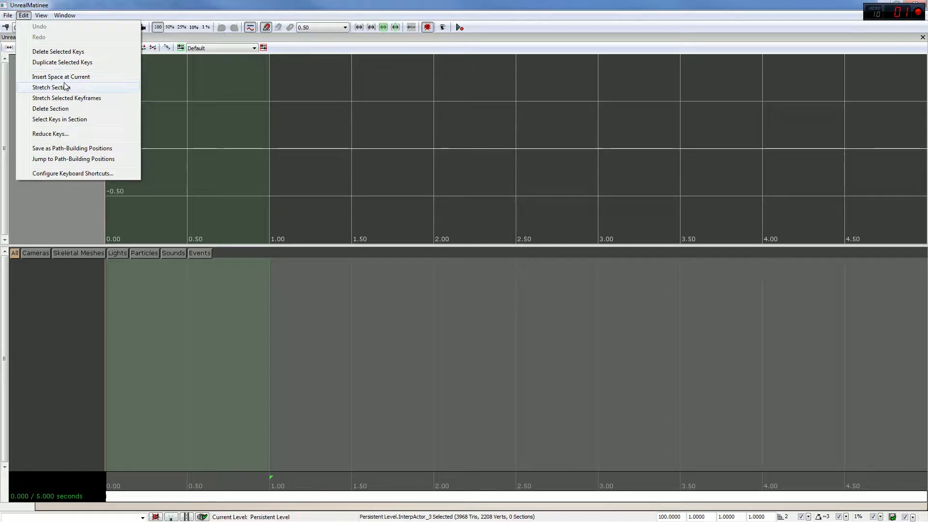
{"action": "left_click", "coordinate": [69, 174]}
{"action": "left_click_drag", "start_coordinate": [290, 108], "coordinate": [393, 126]}
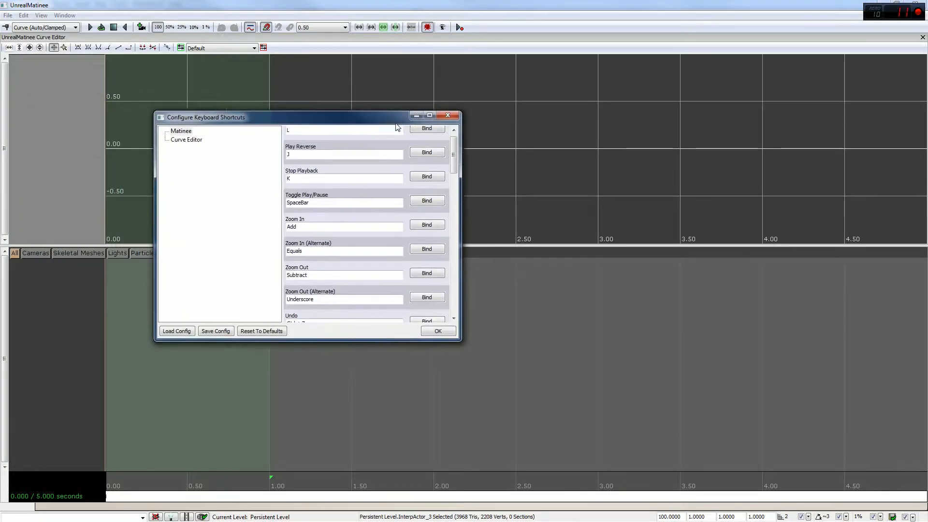
{"action": "mouse_move", "coordinate": [455, 159]}
{"action": "left_mouse_down"}
{"action": "mouse_move", "coordinate": [455, 290]}
{"action": "mouse_move", "coordinate": [459, 145]}
{"action": "left_mouse_up"}
{"action": "left_click", "coordinate": [447, 117]}
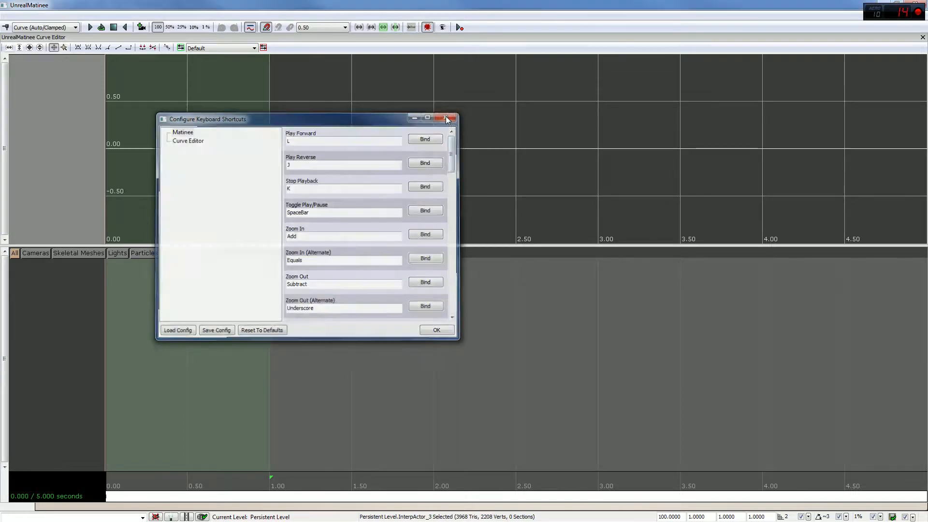
- Review the commands for editing keys and sections, and enable inverted panning
{"action": "left_click", "coordinate": [23, 15]}
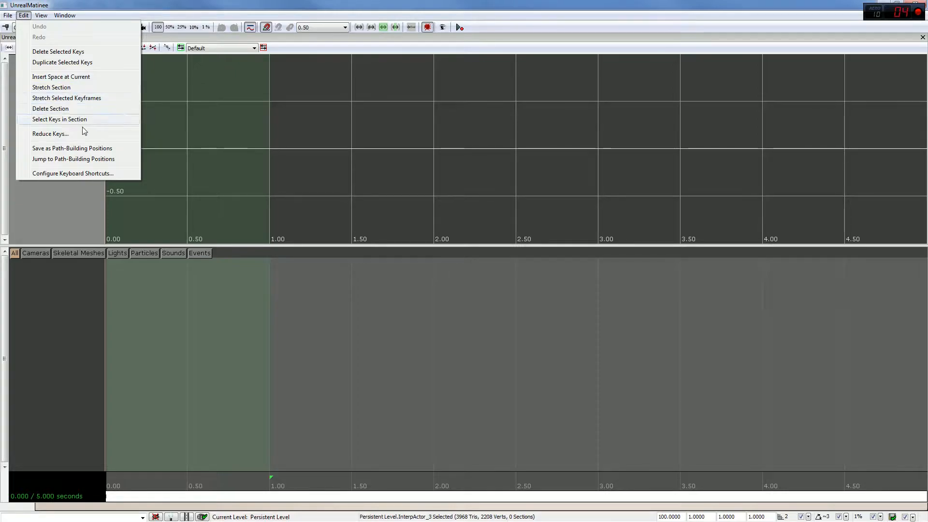
{"action": "left_click", "coordinate": [64, 15]}
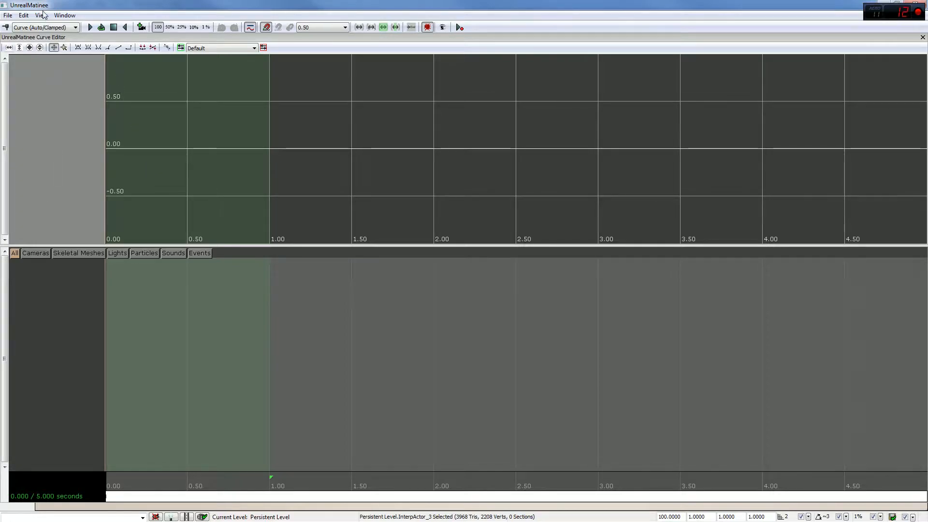
{"action": "left_click", "coordinate": [24, 16]}
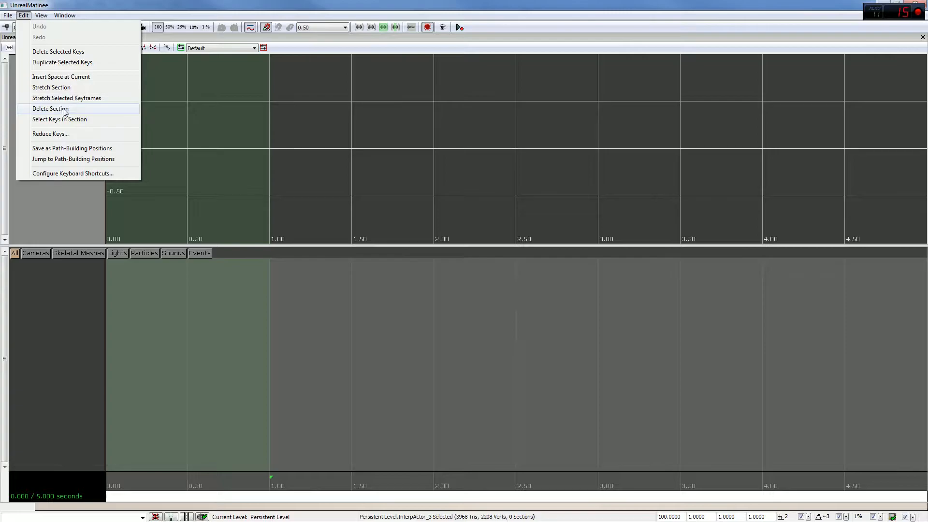
{"action": "mouse_move", "coordinate": [41, 15]}
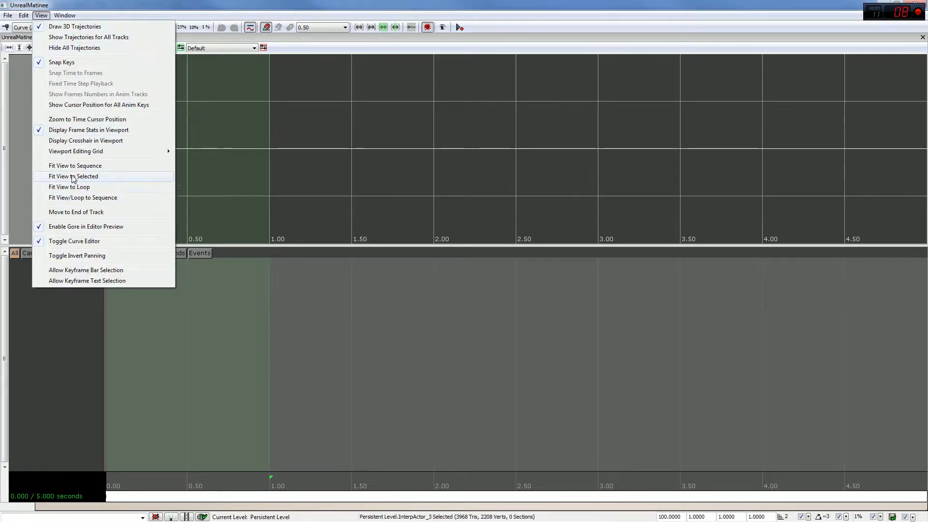
{"action": "left_click", "coordinate": [76, 255]}
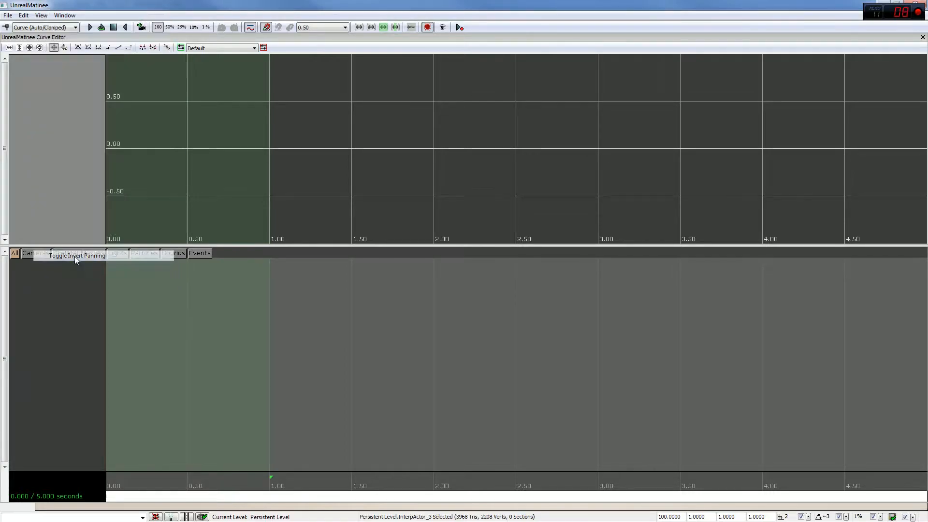
- Hide the Curve Editor and show it again using the view options
{"action": "left_click", "coordinate": [41, 16]}
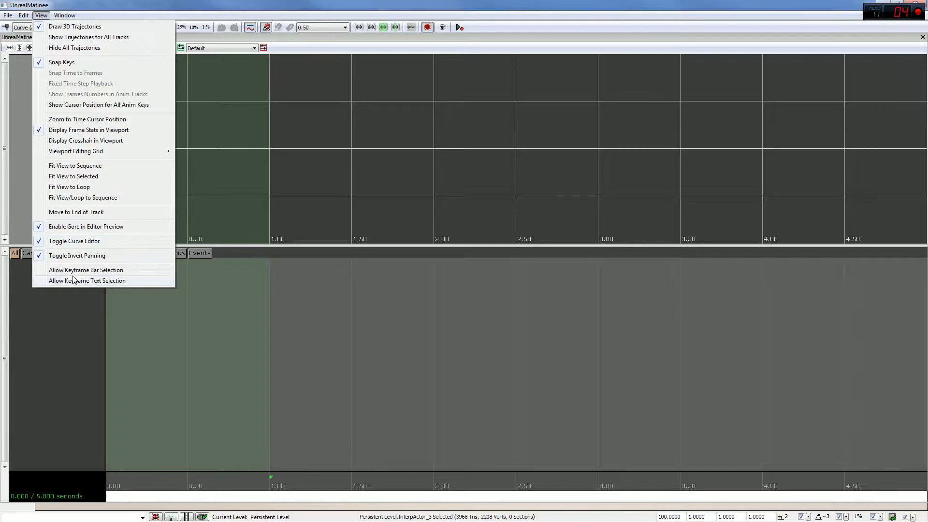
{"action": "left_click", "coordinate": [73, 241]}
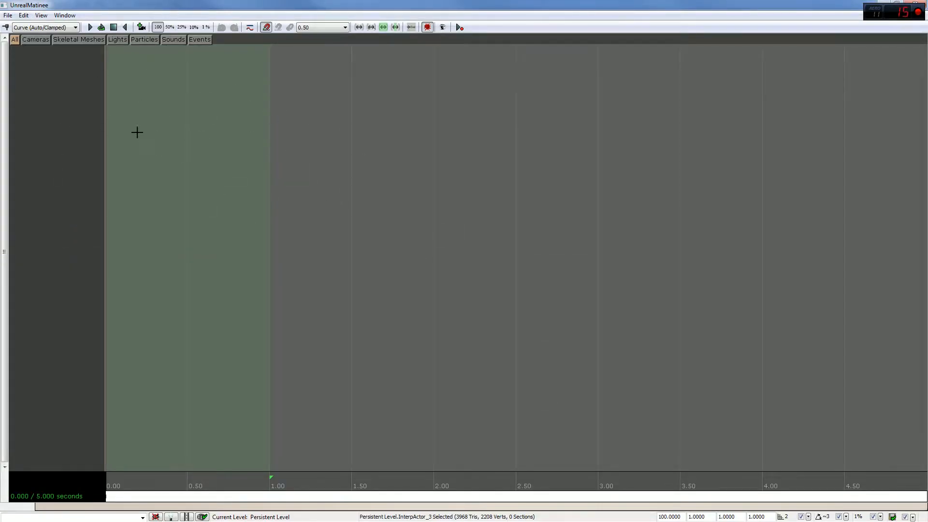
{"action": "left_click", "coordinate": [42, 15]}
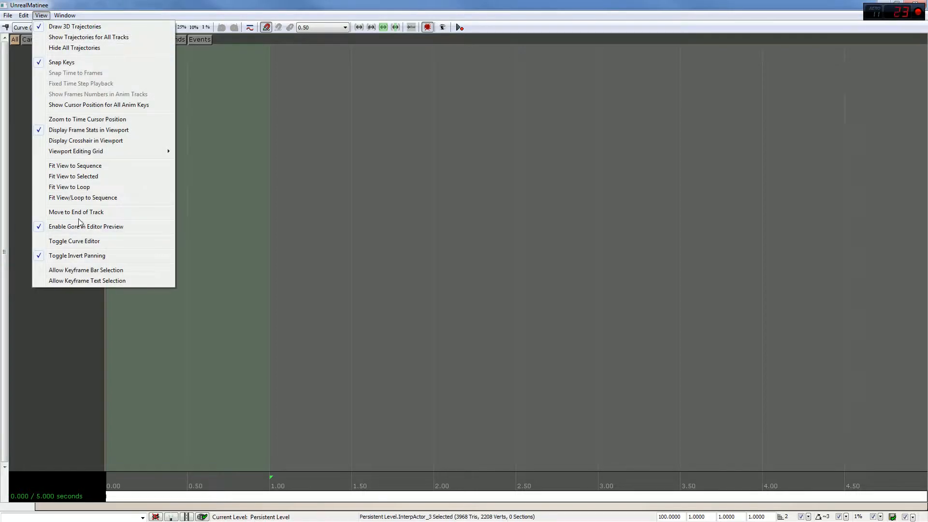
{"action": "left_click", "coordinate": [75, 241]}
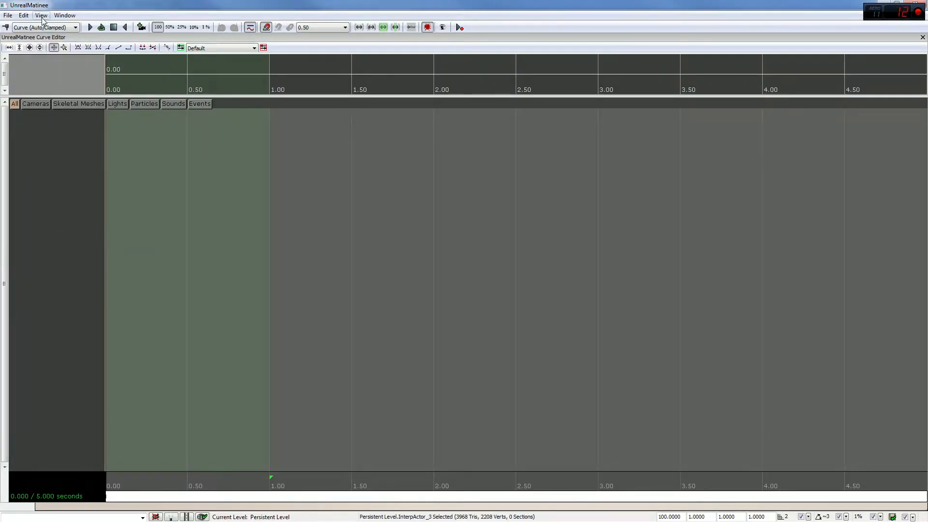
- Review the trajectory, snapping and grid view options, then show the Properties pane and close it
{"action": "left_click", "coordinate": [41, 15]}
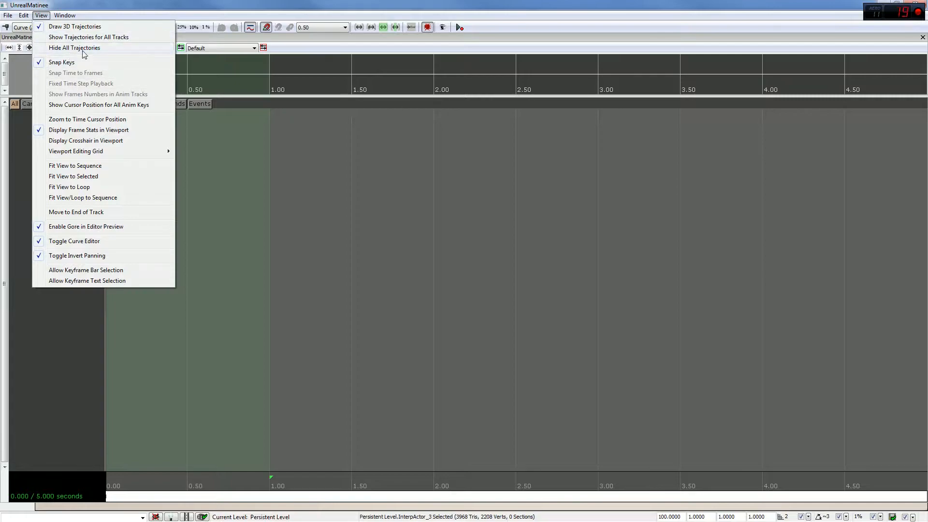
{"action": "mouse_move", "coordinate": [125, 152]}
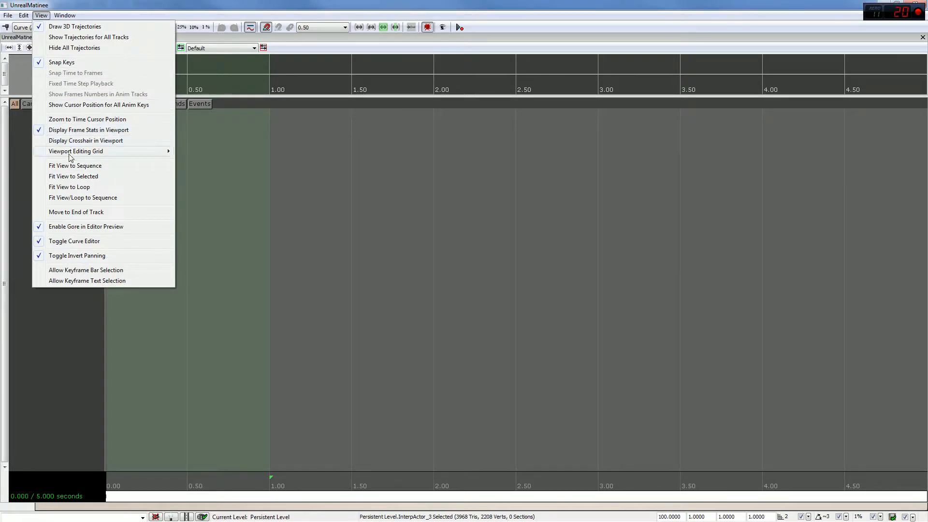
{"action": "mouse_move", "coordinate": [64, 16]}
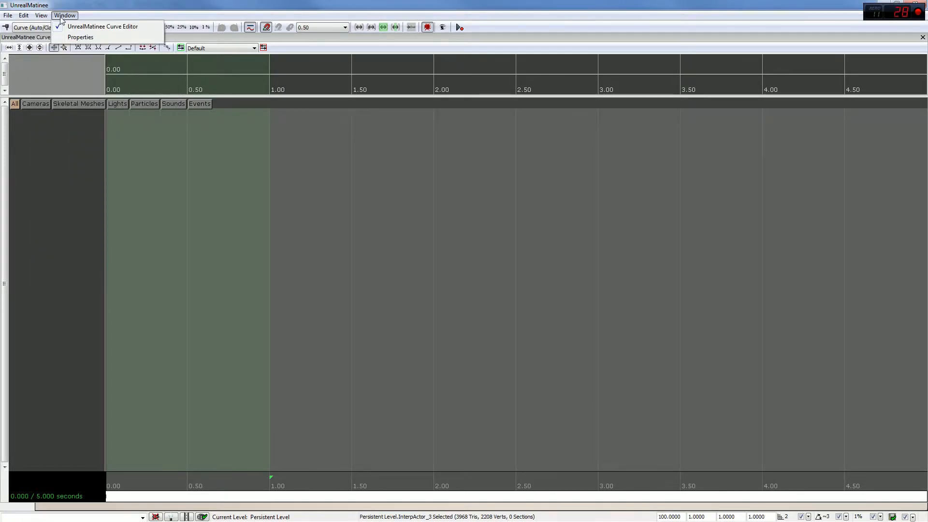
{"action": "left_click", "coordinate": [81, 37]}
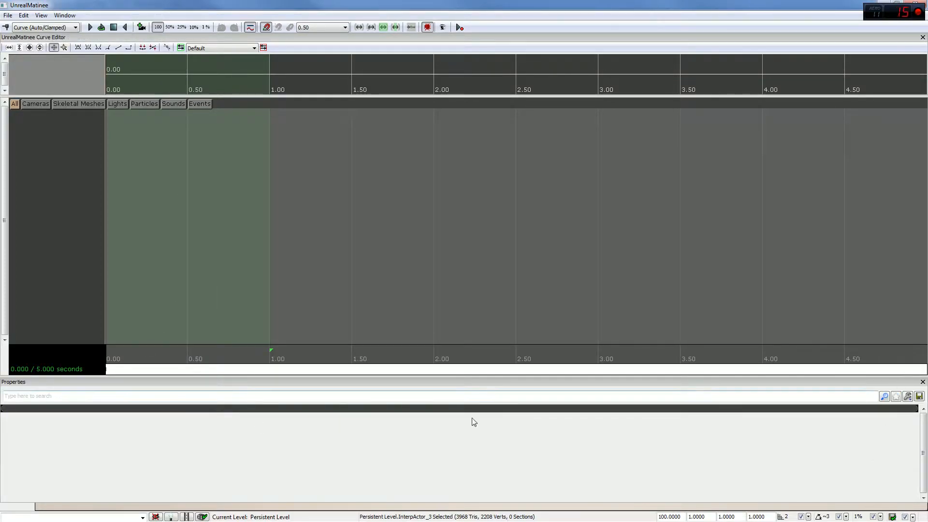
{"action": "left_click", "coordinate": [922, 382]}
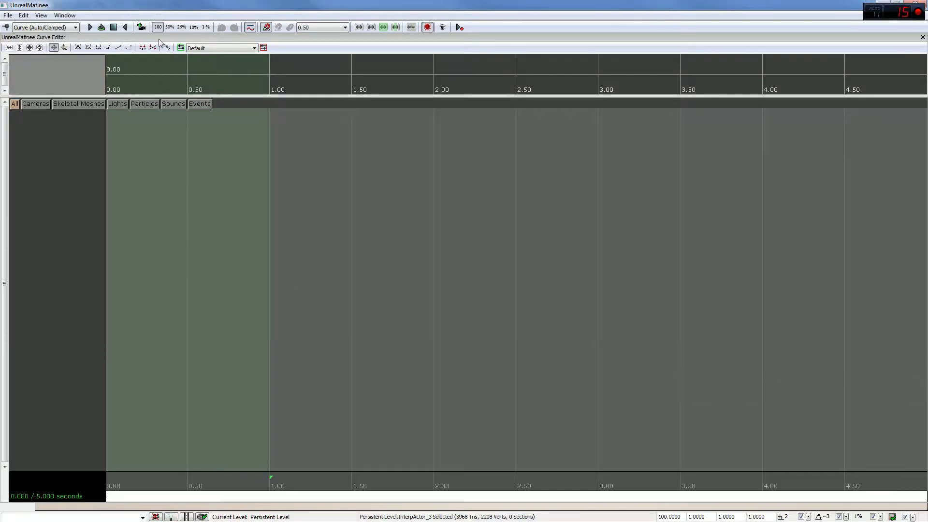
- Turn the UnrealMatinee Curve Editor window off and back on
{"action": "left_click", "coordinate": [64, 15]}
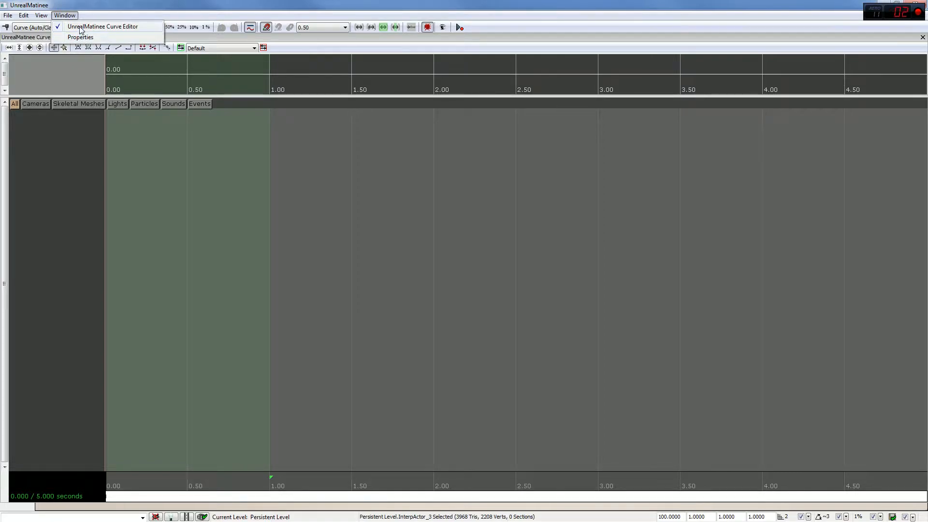
{"action": "left_click", "coordinate": [81, 27]}
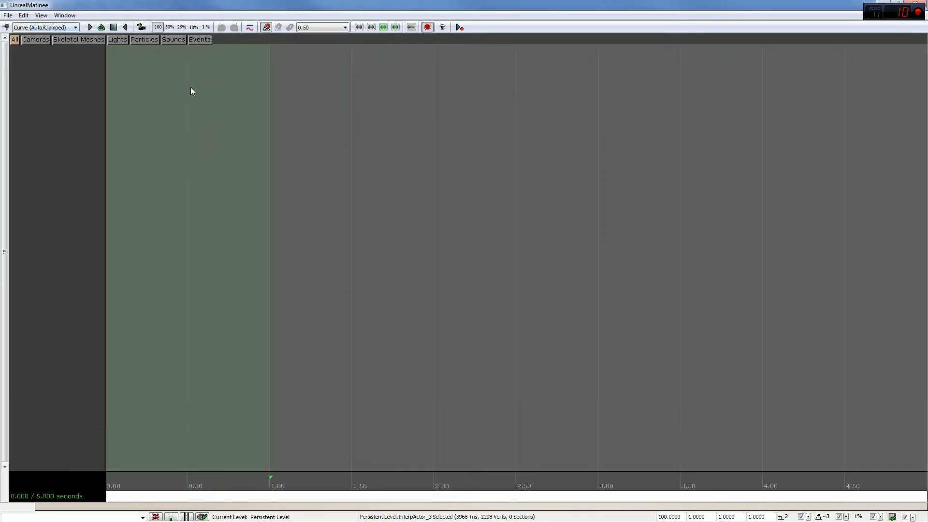
{"action": "left_click", "coordinate": [64, 15]}
{"action": "left_click", "coordinate": [73, 22]}
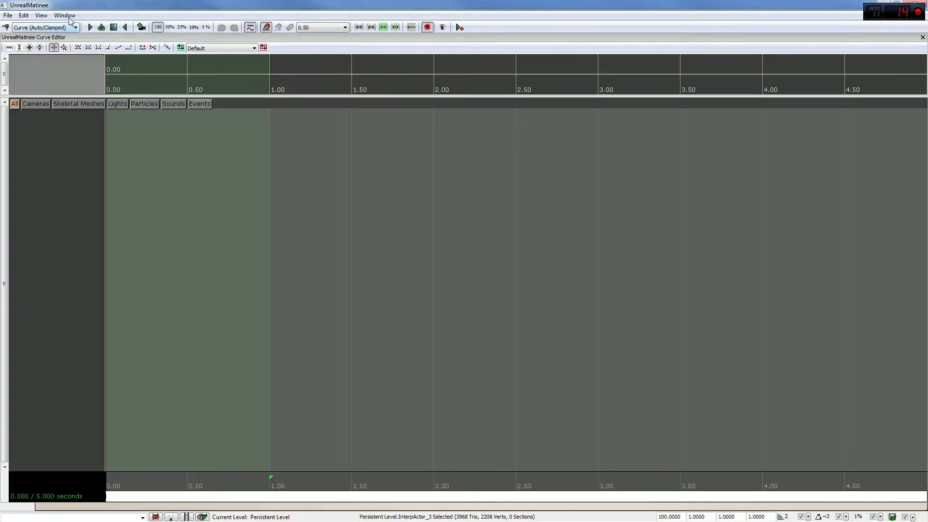
- Enlarge the Curve Editor pane so that it fills about half of the Matinee window's height
{"action": "left_click", "coordinate": [68, 15]}
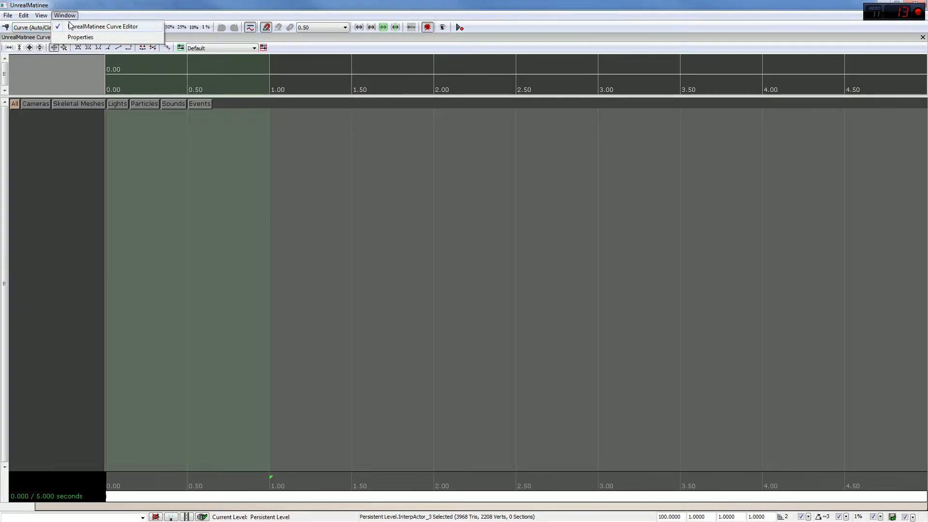
{"action": "left_click", "coordinate": [123, 12]}
{"action": "left_click_drag", "start_coordinate": [19, 95], "coordinate": [26, 197]}
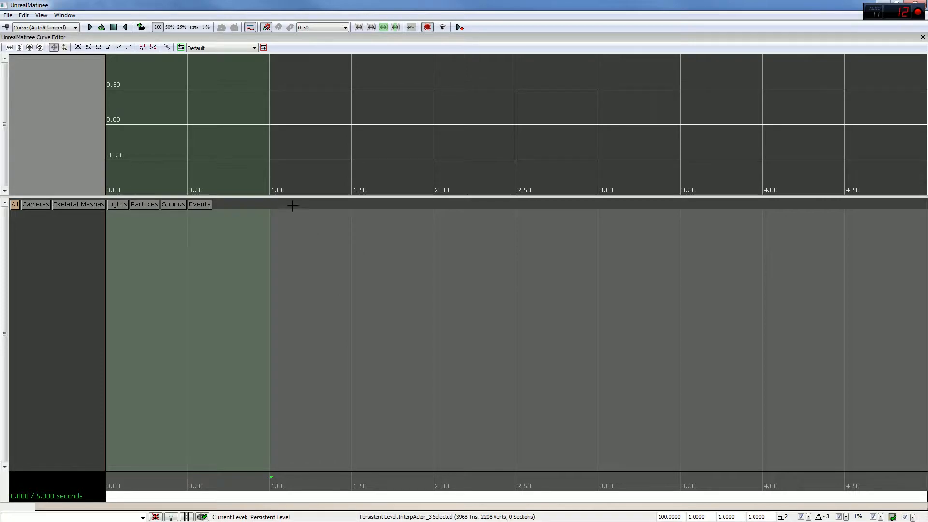
{"action": "left_click_drag", "start_coordinate": [280, 198], "coordinate": [279, 266]}
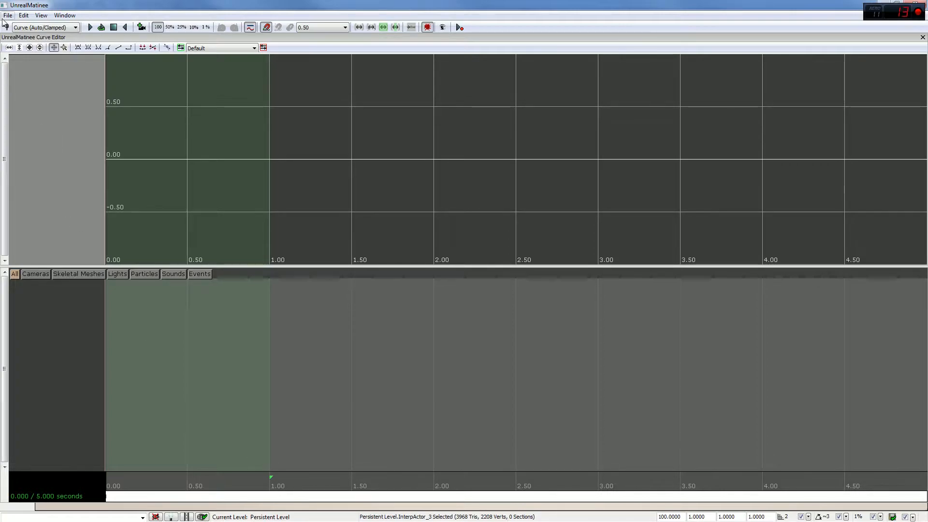
- Add an empty group named NewGroup to the sequence and give it a Movement track
{"action": "left_click_drag", "start_coordinate": [278, 487], "coordinate": [230, 479]}
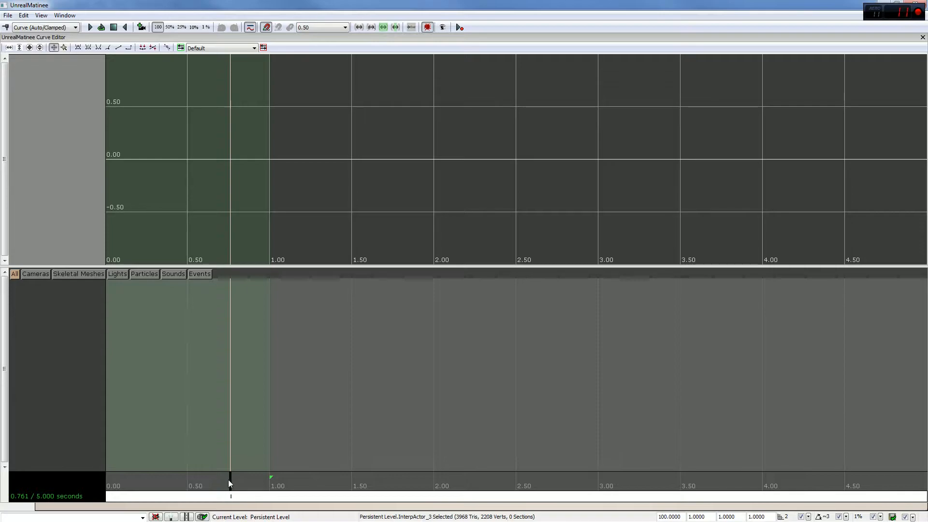
{"action": "right_click", "coordinate": [60, 318]}
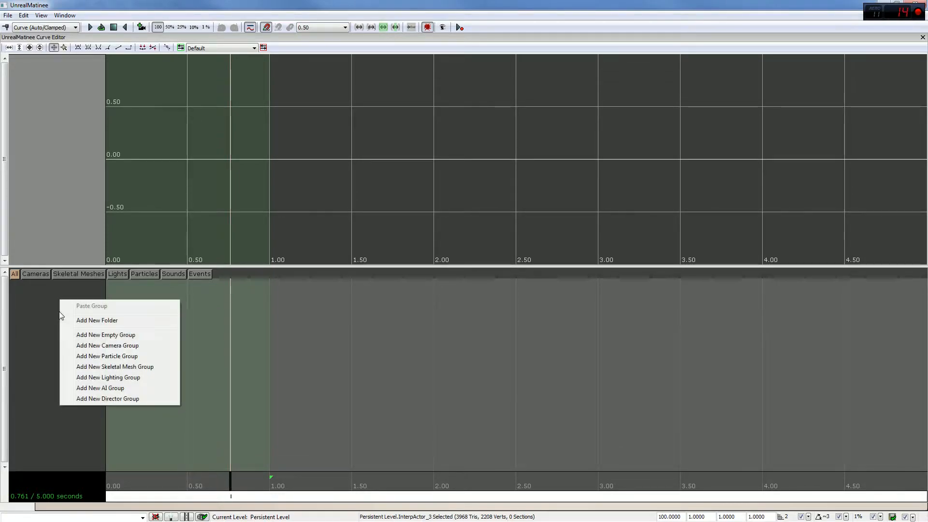
{"action": "left_click", "coordinate": [87, 337]}
{"action": "left_click", "coordinate": [514, 298]}
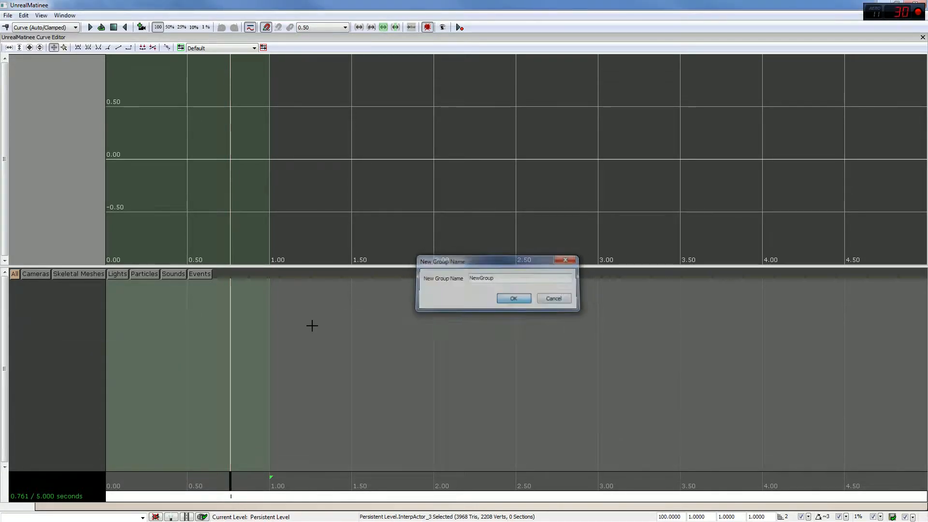
{"action": "right_click", "coordinate": [64, 283]}
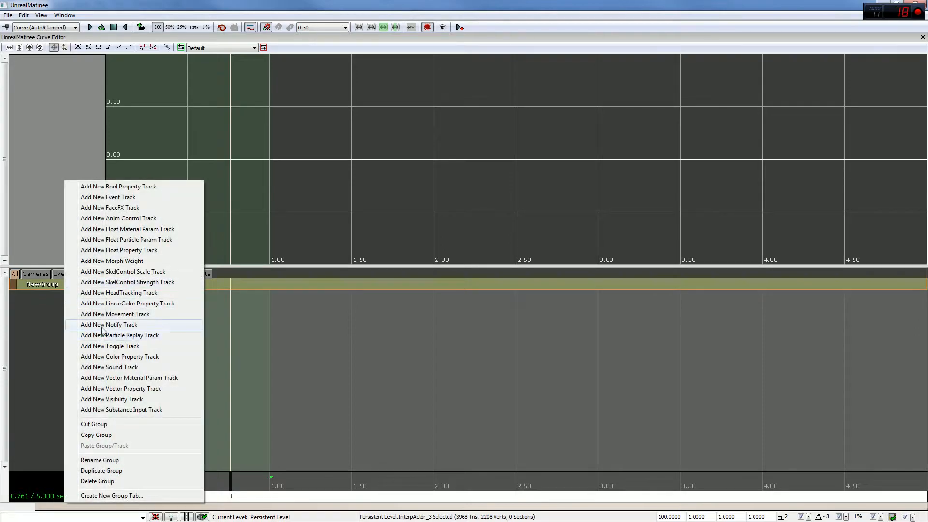
{"action": "left_click", "coordinate": [110, 315]}
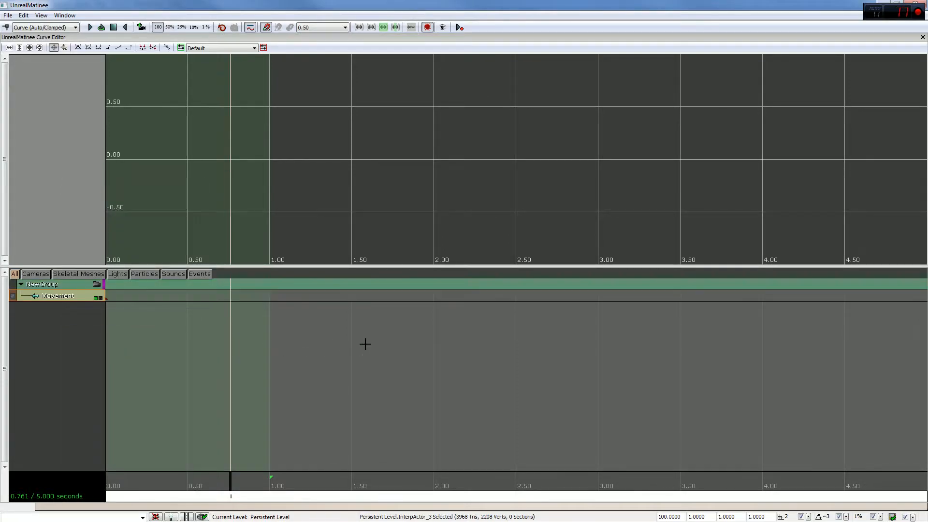
- Add keys to the Movement track at 1.00, 1.50, 2.00 and 2.50 seconds
{"action": "left_click", "coordinate": [231, 477]}
{"action": "key", "text": "Return"}
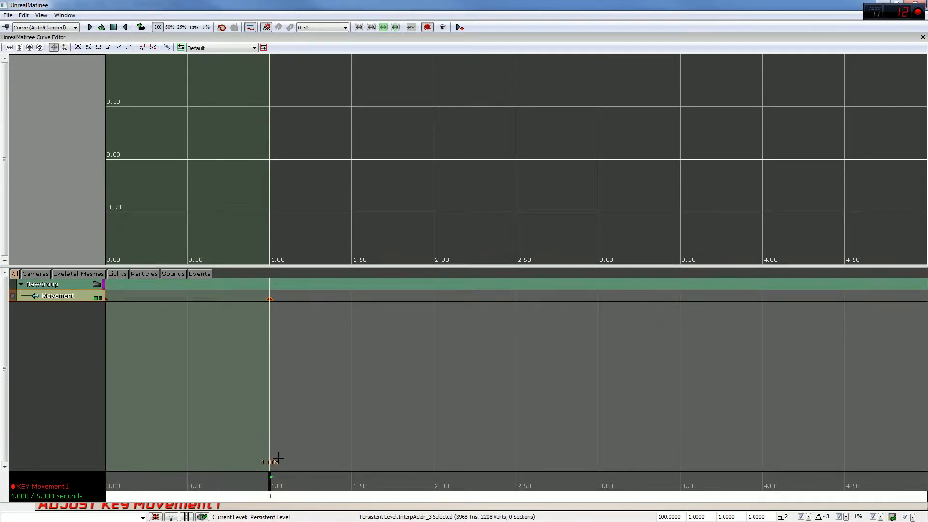
{"action": "left_click_drag", "start_coordinate": [270, 484], "coordinate": [517, 480]}
{"action": "key", "text": "Return"}
{"action": "key", "text": "Return"}
{"action": "key", "text": "Return"}
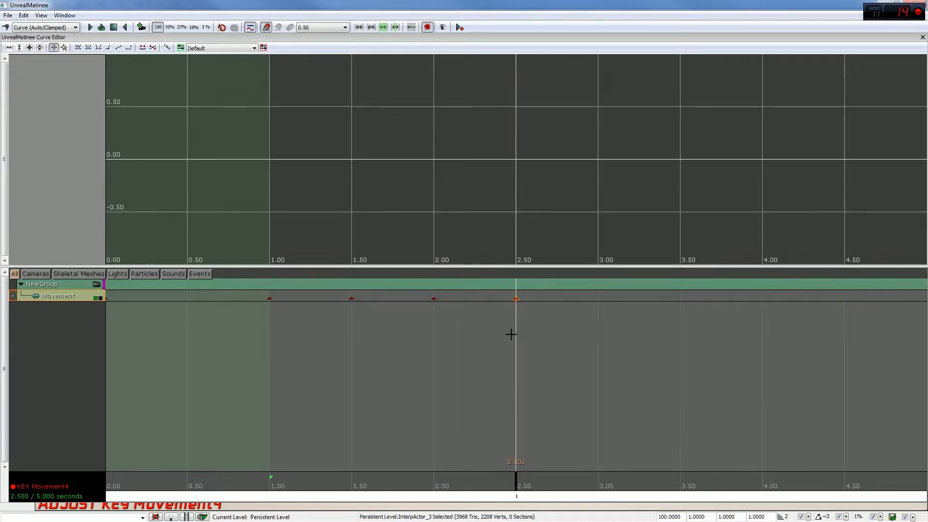
- Delete the Movement track's keys at 2.50, 2.00, 1.50 and 1.00 seconds
{"action": "key", "text": "Delete"}
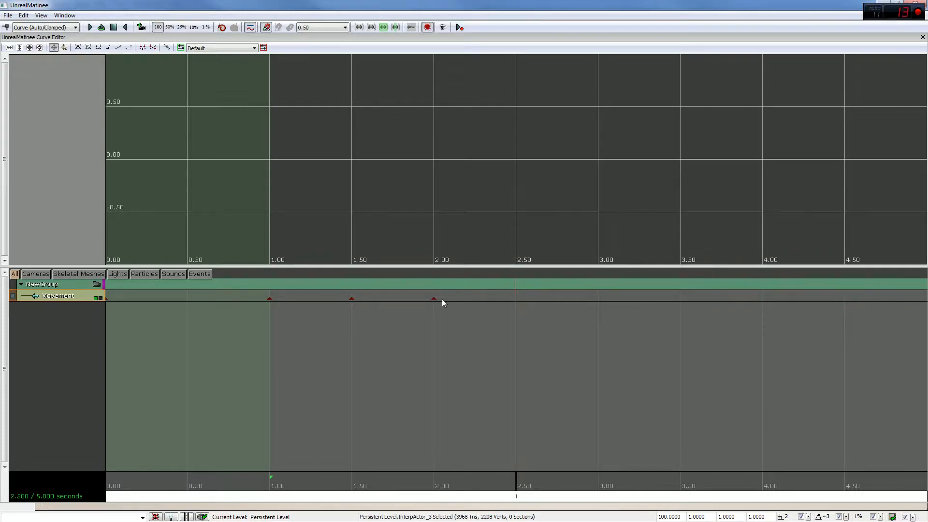
{"action": "left_click", "coordinate": [434, 298]}
{"action": "key", "text": "Delete"}
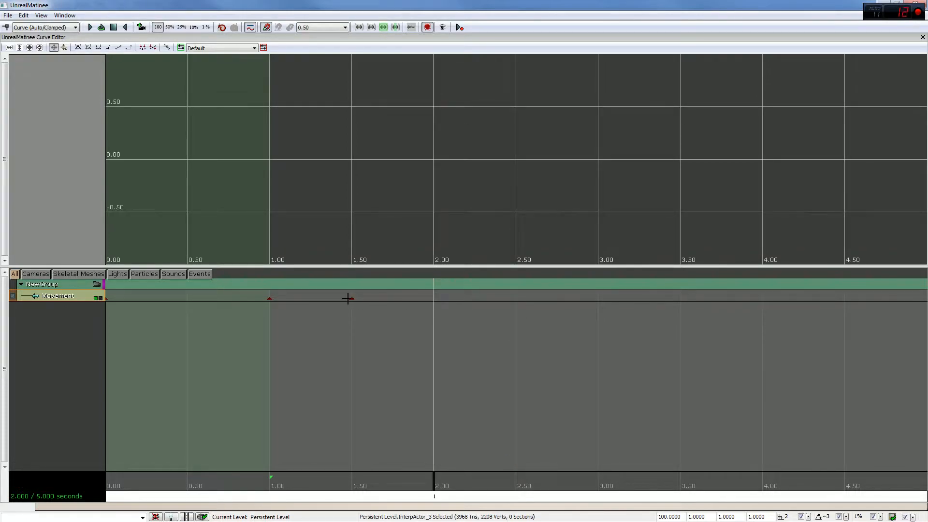
{"action": "left_click", "coordinate": [350, 299]}
{"action": "key", "text": "Delete"}
{"action": "left_click", "coordinate": [270, 298]}
{"action": "key", "text": "Delete"}
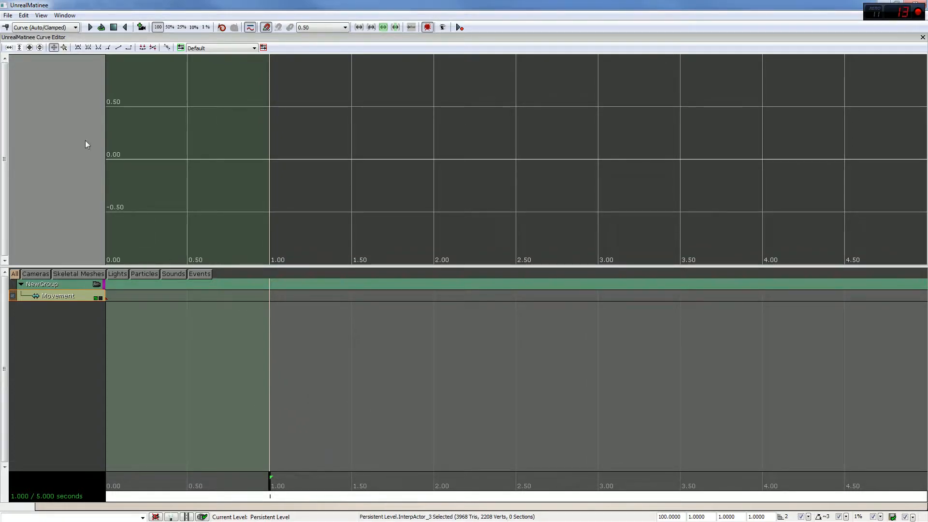
- Review the sequence's editing commands and the available key interpolation modes, placing the time cursor at about 1.52 seconds
{"action": "left_click", "coordinate": [23, 15]}
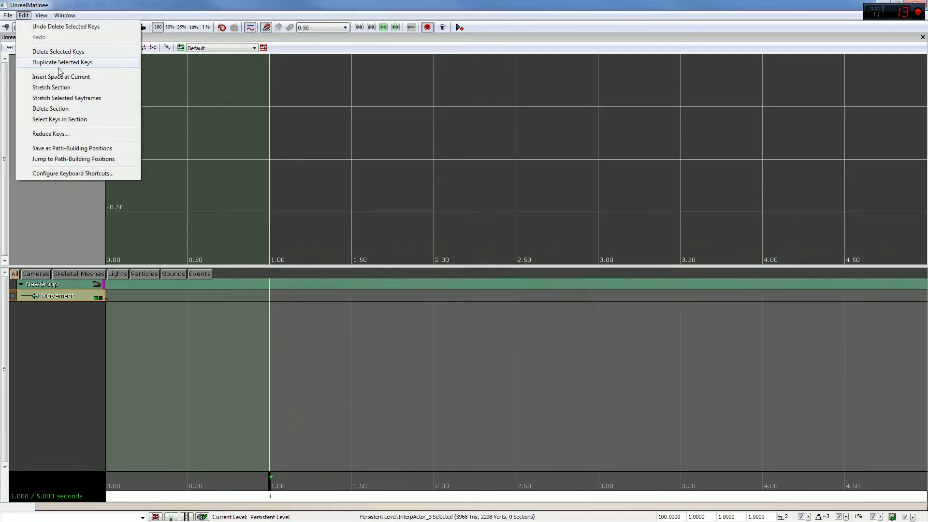
{"action": "left_click", "coordinate": [355, 477]}
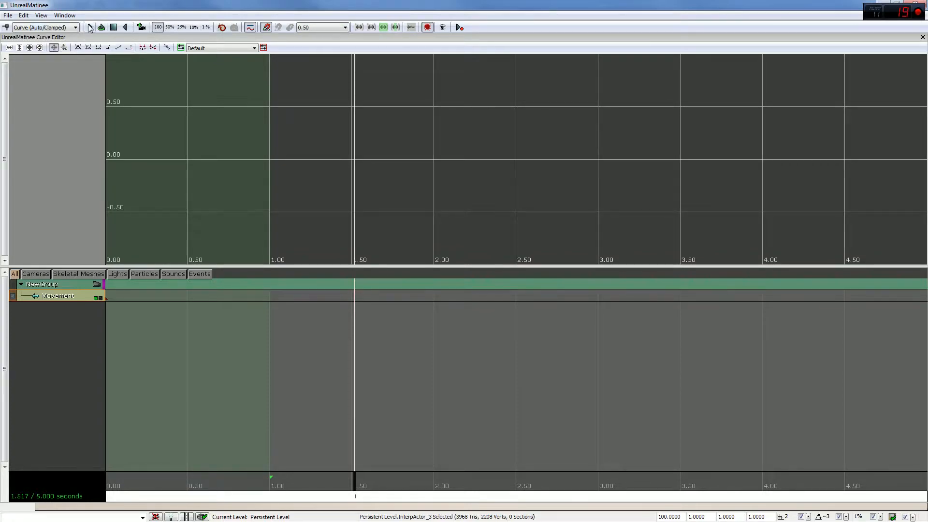
{"action": "left_click", "coordinate": [68, 28]}
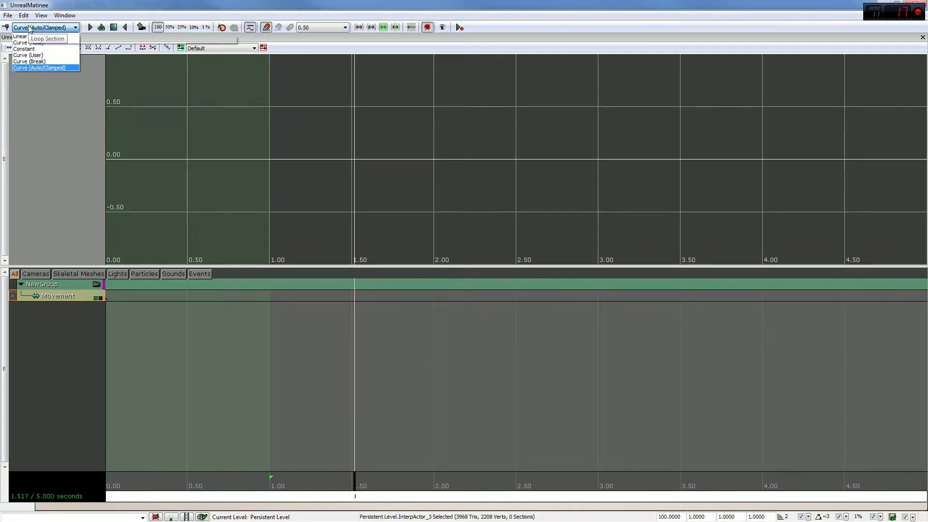
{"action": "left_click", "coordinate": [68, 28]}
{"action": "left_click", "coordinate": [53, 28]}
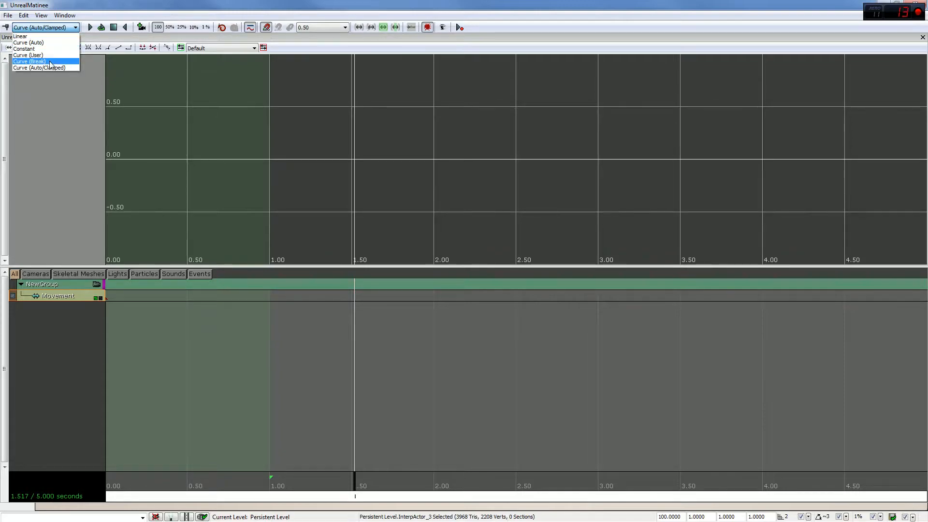
{"action": "left_click", "coordinate": [50, 30]}
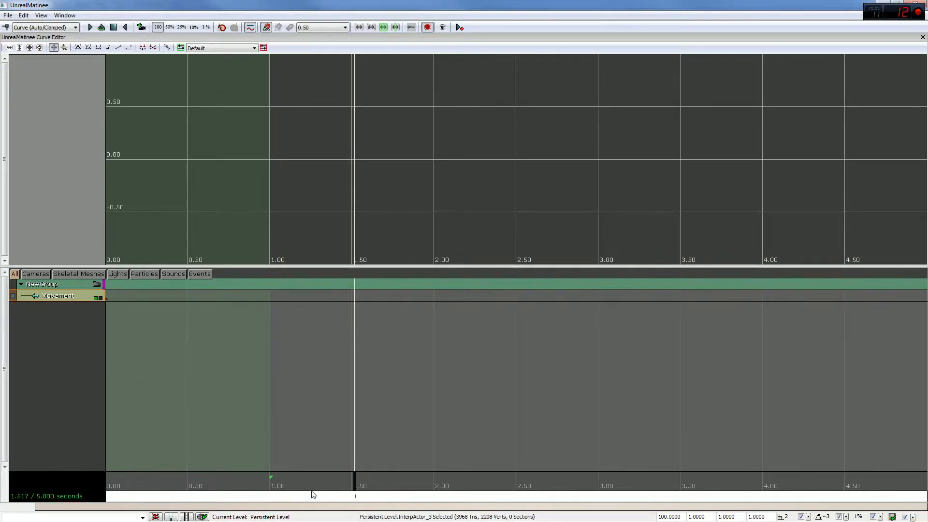
{"action": "left_click_drag", "start_coordinate": [311, 496], "coordinate": [245, 496]}
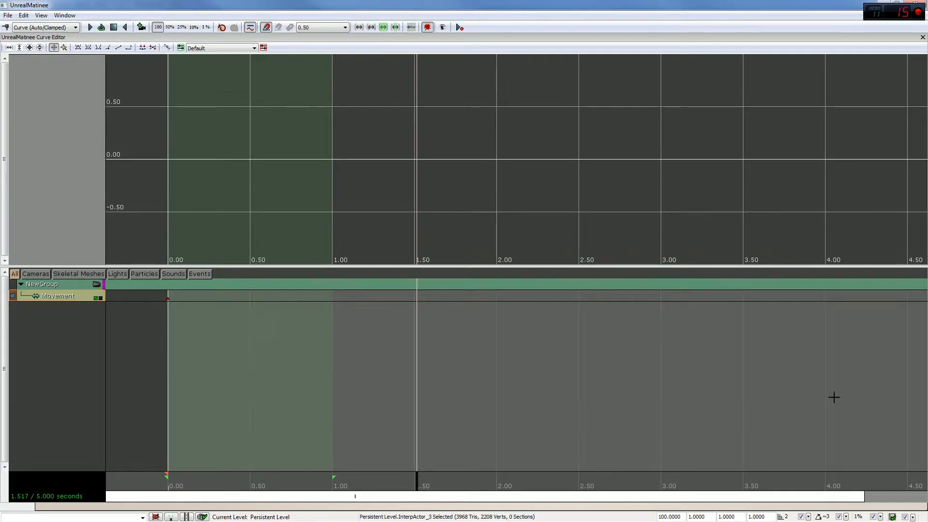
- Restore the Matinee window to a smaller size, move it clear of the viewport and select the static mesh cube
{"action": "left_click_drag", "start_coordinate": [575, 5], "coordinate": [609, 49]}
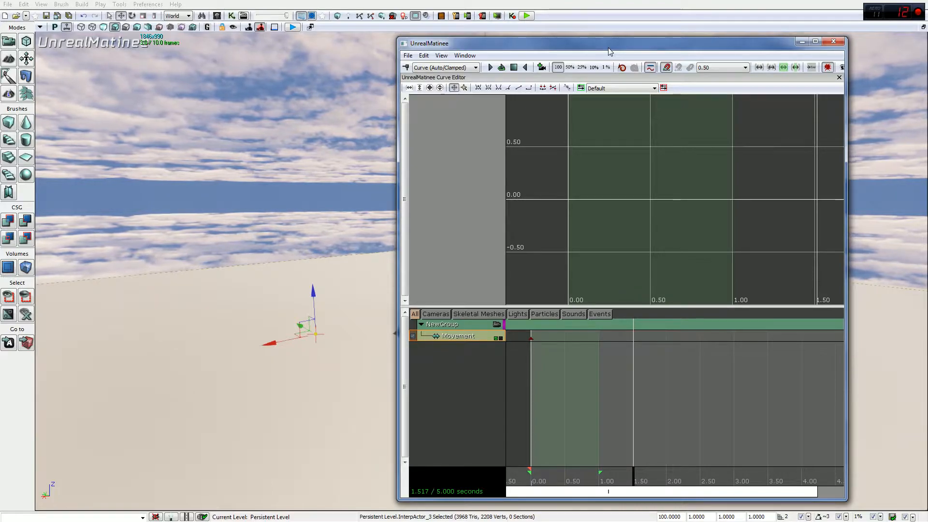
{"action": "left_click_drag", "start_coordinate": [647, 47], "coordinate": [547, 44]}
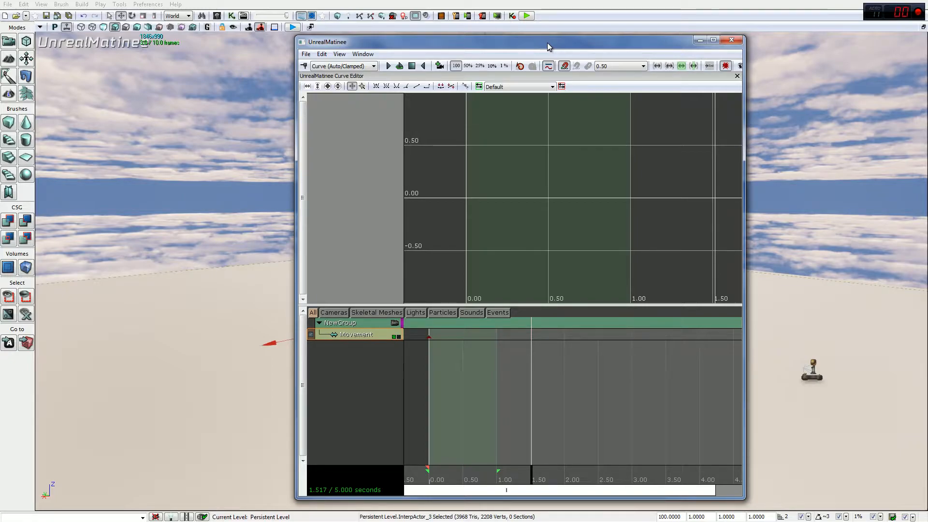
{"action": "left_click_drag", "start_coordinate": [548, 47], "coordinate": [553, 46]}
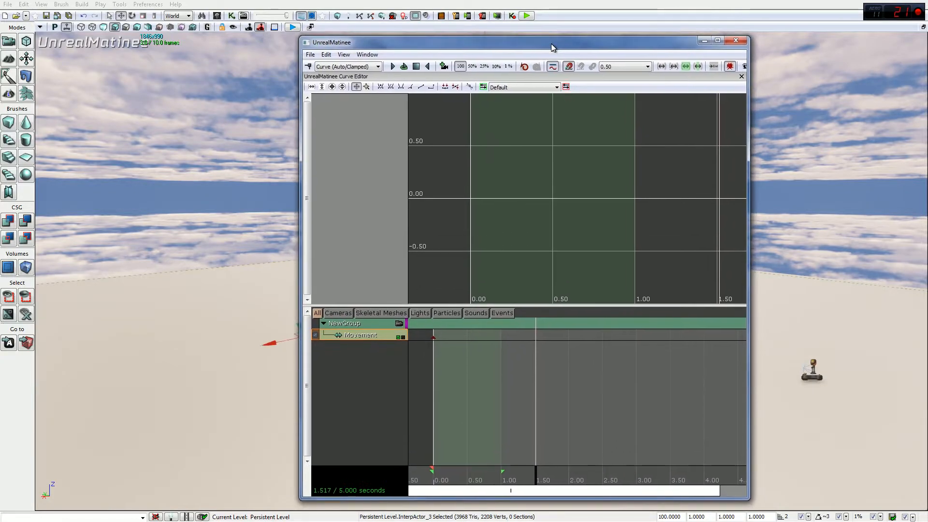
{"action": "left_click_drag", "start_coordinate": [553, 48], "coordinate": [0, 50]}
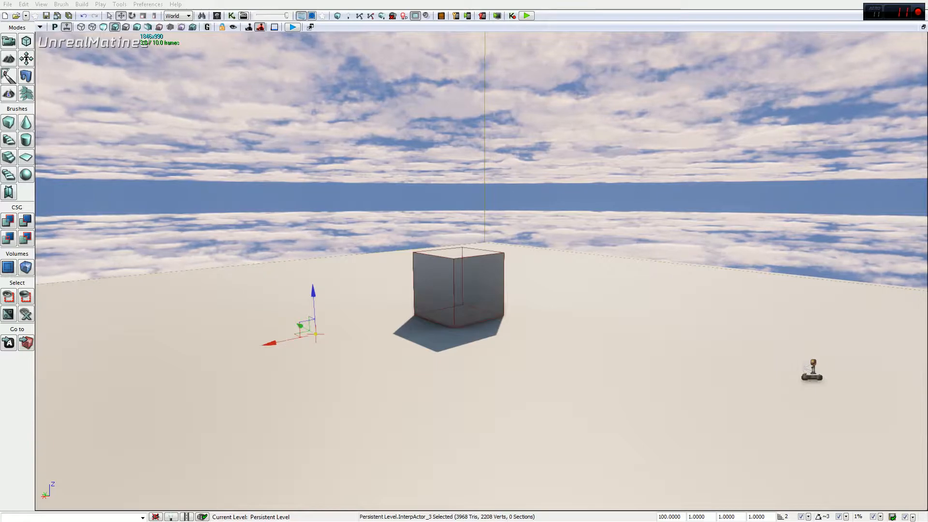
{"action": "key", "text": "Escape"}
{"action": "left_click", "coordinate": [436, 277]}
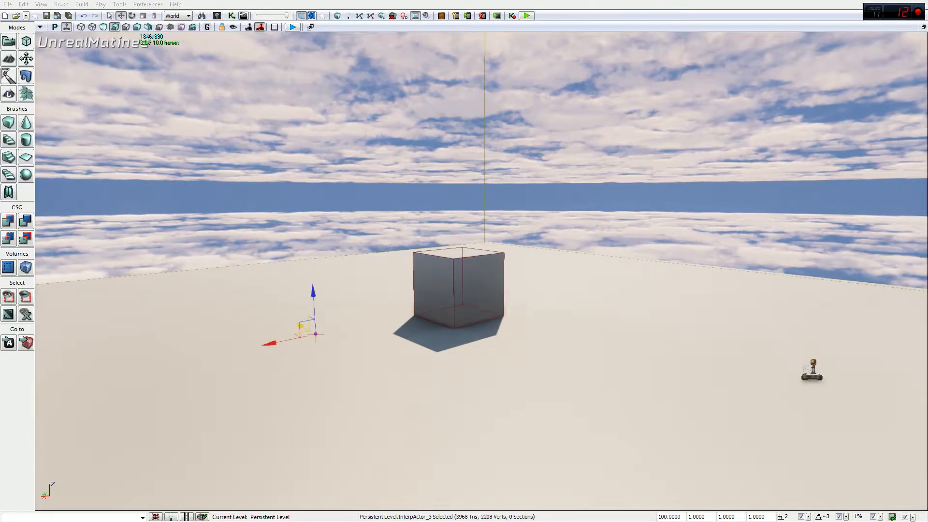
{"action": "left_click", "coordinate": [431, 281]}
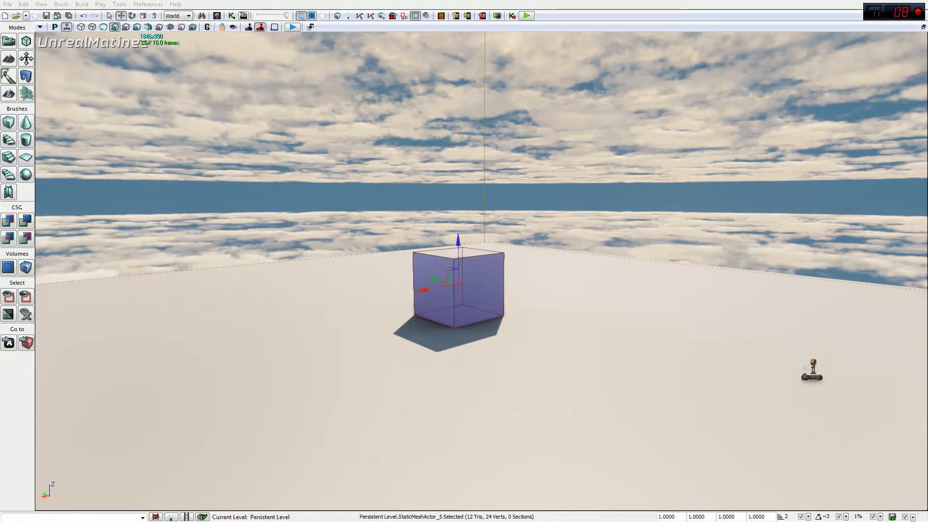
- Try to create a Movement track for the static mesh cube, and decline creating it
{"action": "key", "text": "ctrl+g"}
{"action": "left_click", "coordinate": [503, 300]}
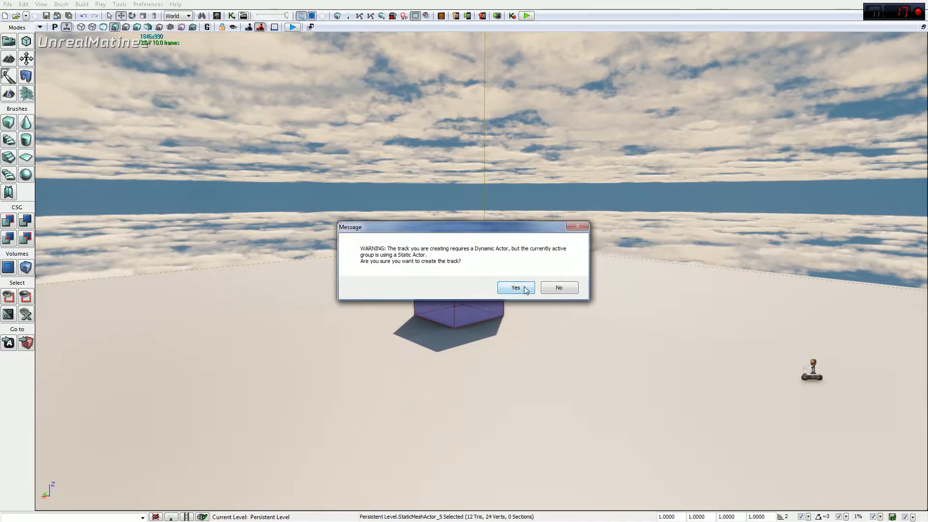
{"action": "left_click", "coordinate": [559, 288]}
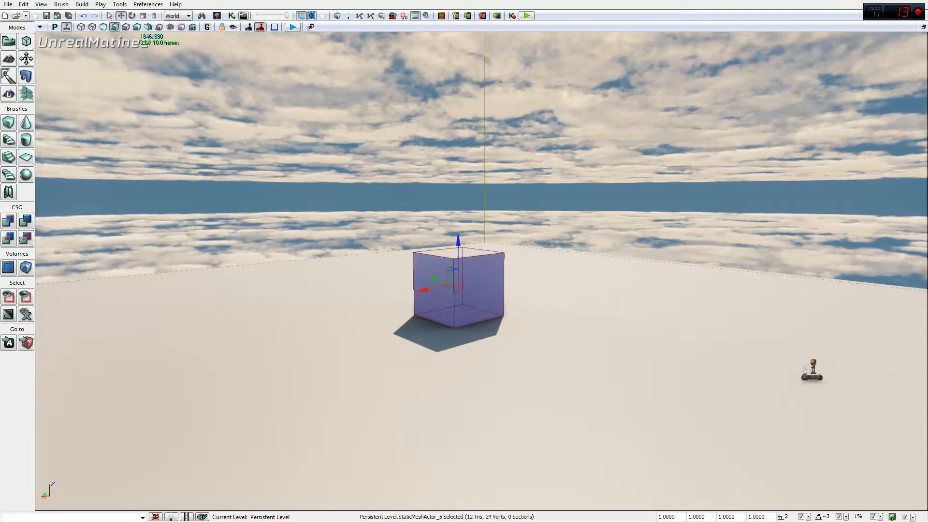
- Convert the cube from a StaticMeshActor to a KActor
{"action": "right_click", "coordinate": [472, 294]}
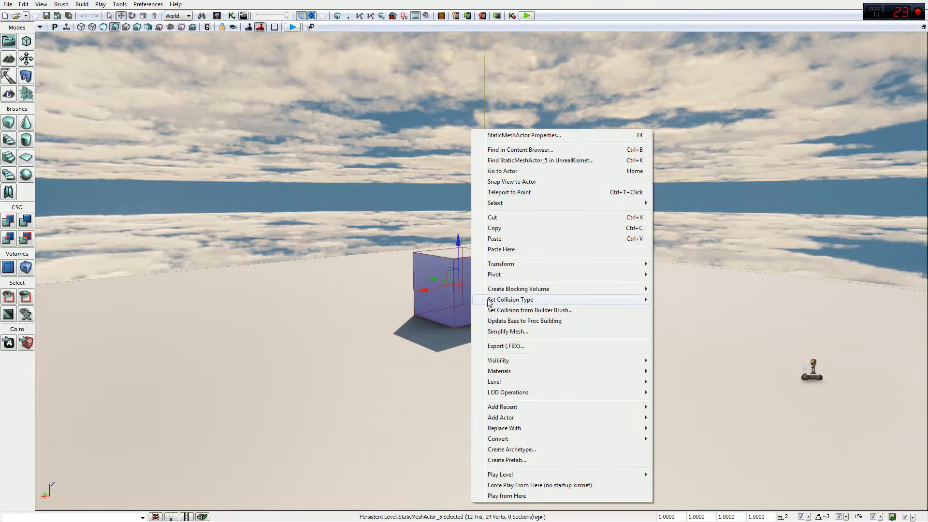
{"action": "mouse_move", "coordinate": [631, 424]}
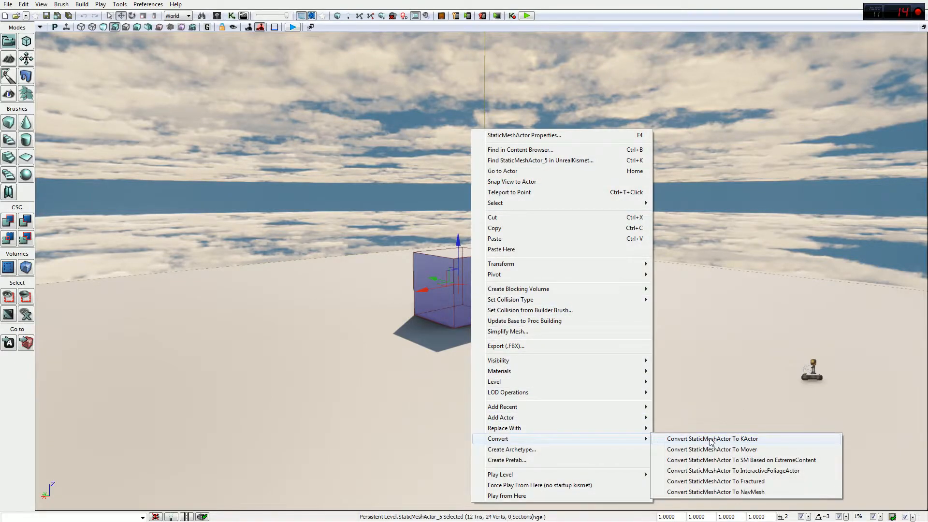
{"action": "left_click", "coordinate": [711, 438]}
{"action": "left_click", "coordinate": [395, 238]}
- Reopen the Matinee sequence and give the converted cube a group named NewGroup with a Movement track
{"action": "right_click", "coordinate": [476, 289]}
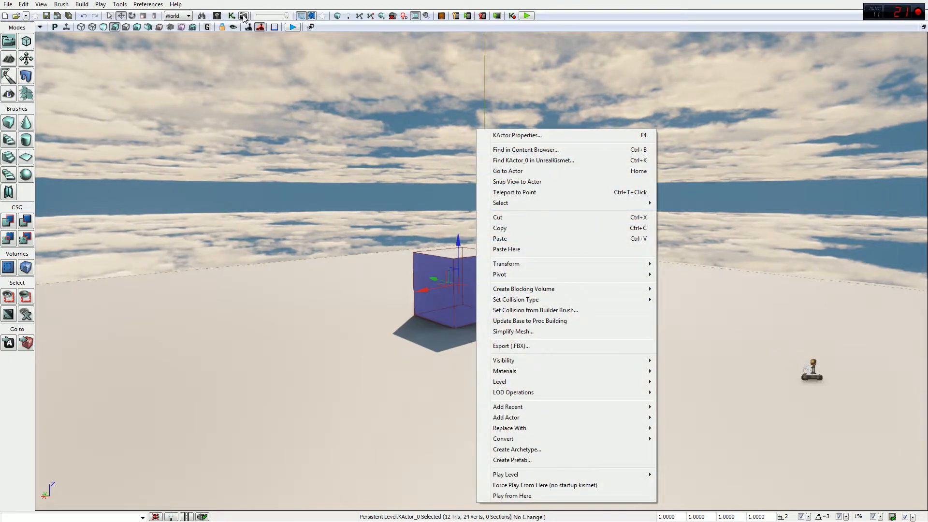
{"action": "left_click", "coordinate": [244, 16]}
{"action": "left_click", "coordinate": [244, 16]}
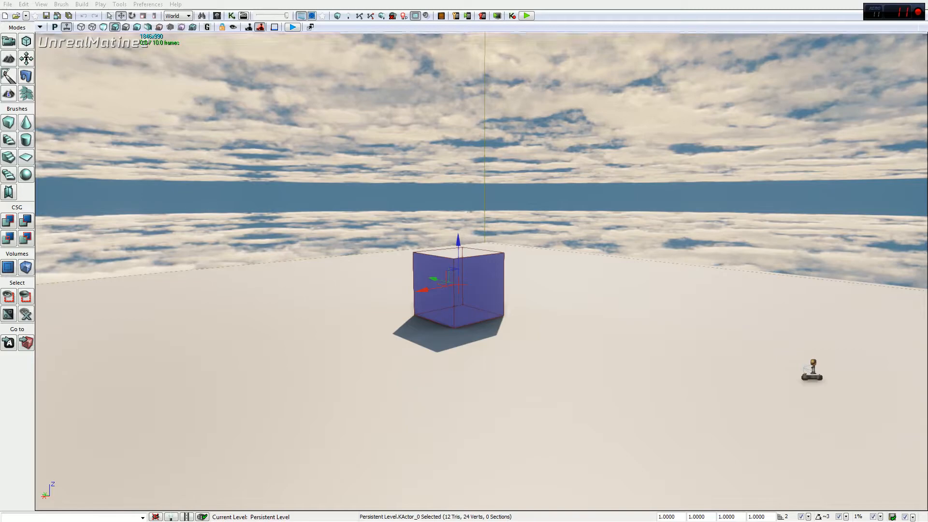
{"action": "right_click", "coordinate": [499, 270]}
{"action": "key", "text": "Escape"}
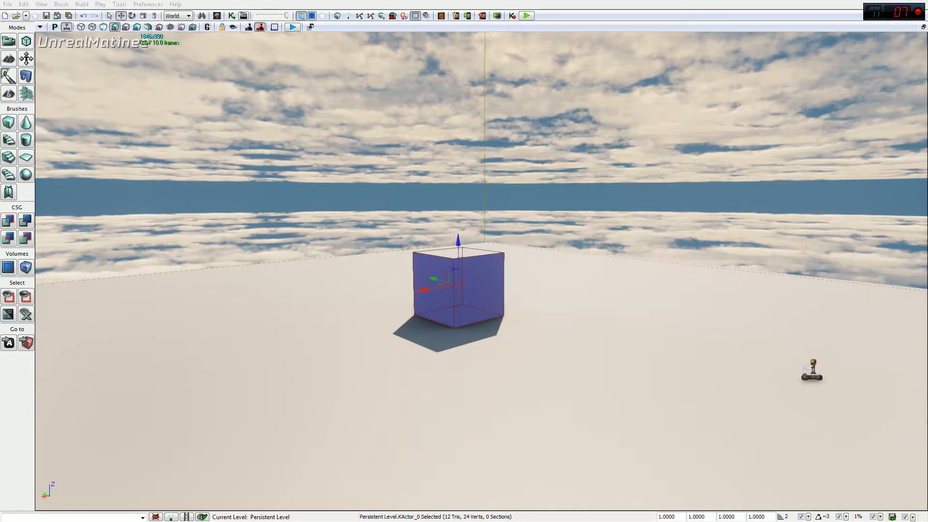
{"action": "left_click", "coordinate": [517, 298]}
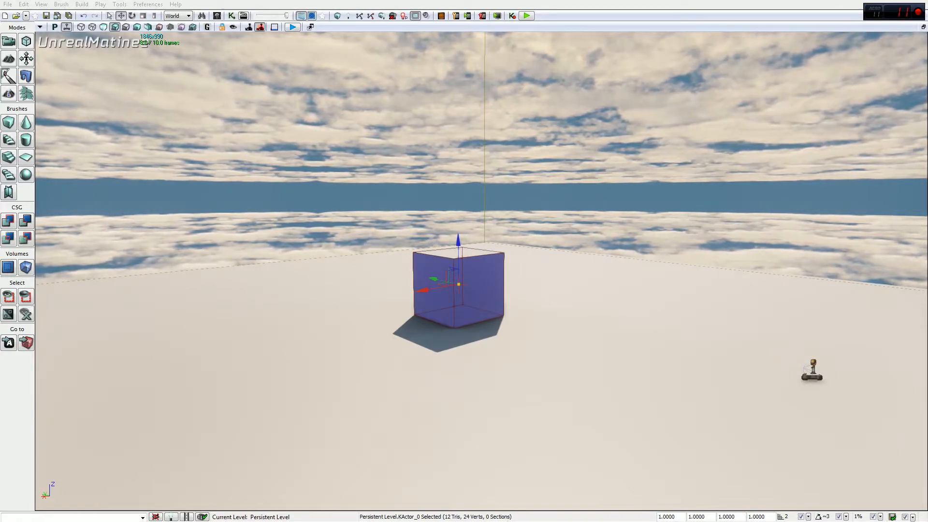
- Add a Movement key at 4.00 seconds and move the cube along its red axis, well away from its starting spot
{"action": "key", "text": "Return"}
{"action": "left_click_drag", "start_coordinate": [425, 293], "coordinate": [36, 399]}
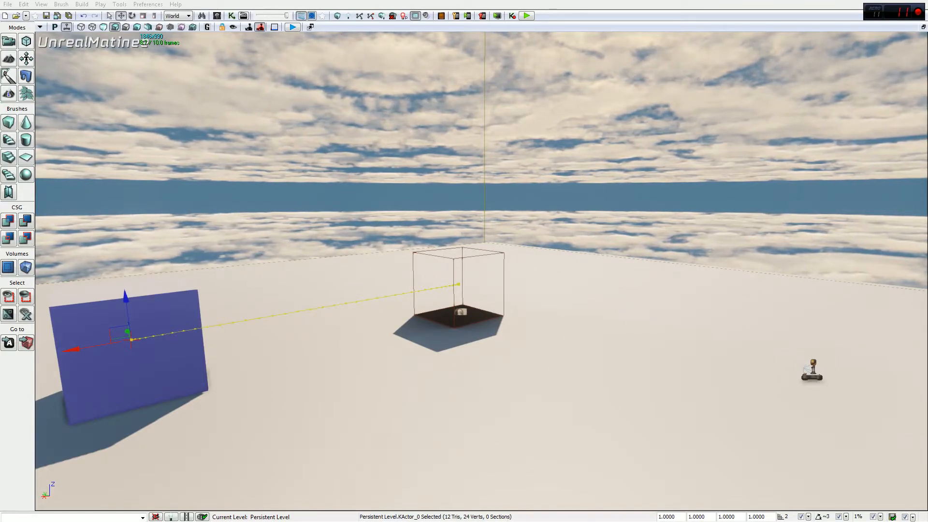
- Bring the Matinee window back beside the cube, play the sequence from the beginning to preview the movement, and minimize the window
{"action": "left_click_drag", "start_coordinate": [0, 58], "coordinate": [514, 51]}
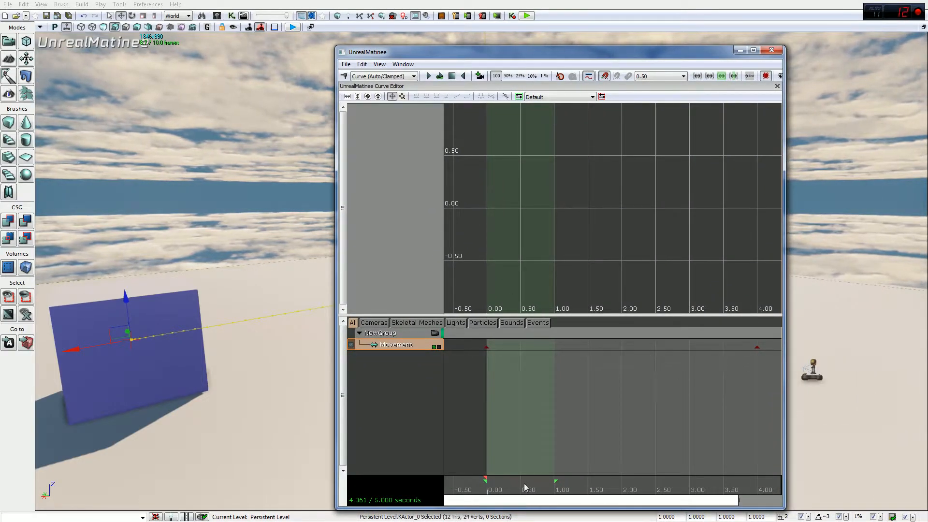
{"action": "left_click", "coordinate": [489, 479]}
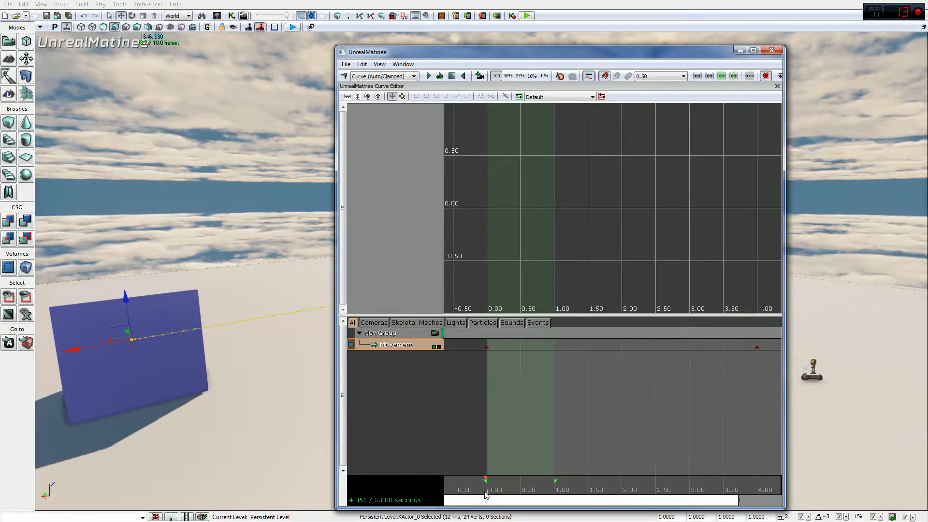
{"action": "left_click", "coordinate": [428, 76]}
{"action": "left_click_drag", "start_coordinate": [517, 58], "coordinate": [636, 85]}
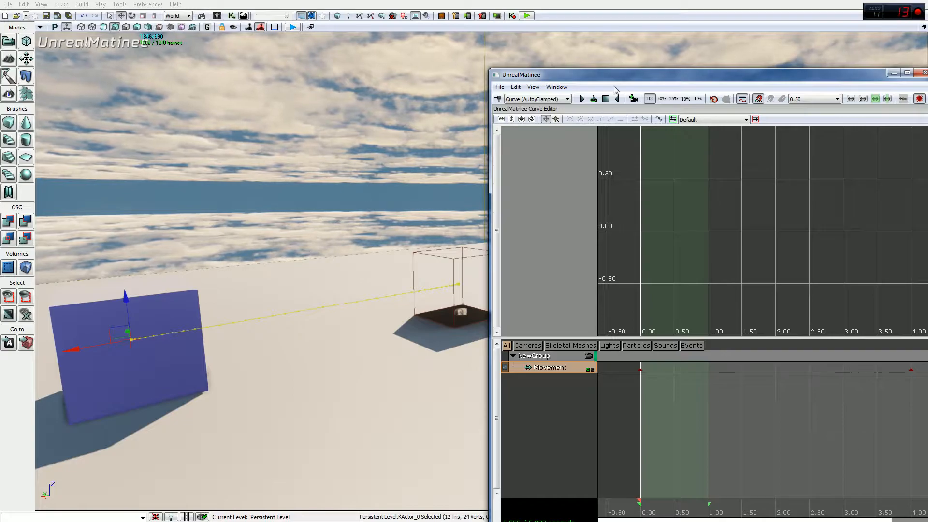
{"action": "left_click_drag", "start_coordinate": [617, 77], "coordinate": [490, 52]}
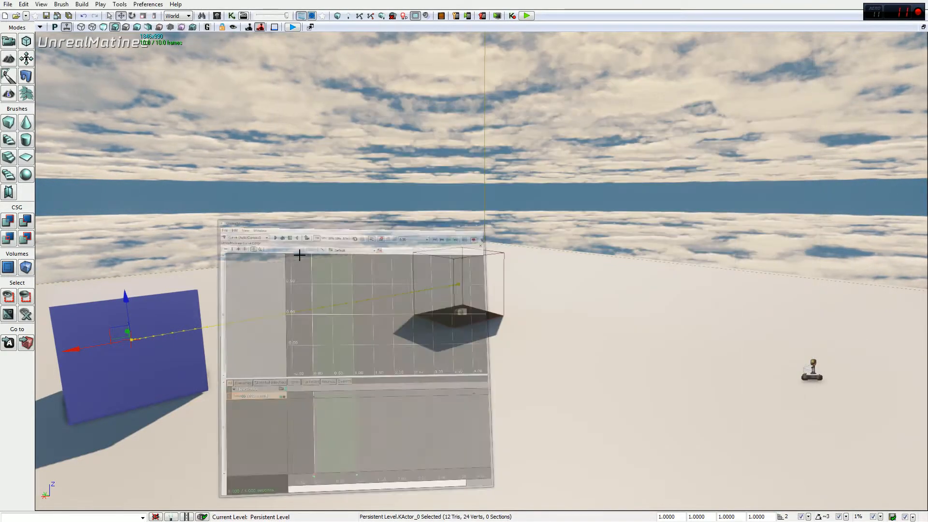
{"action": "left_click", "coordinate": [767, 46]}
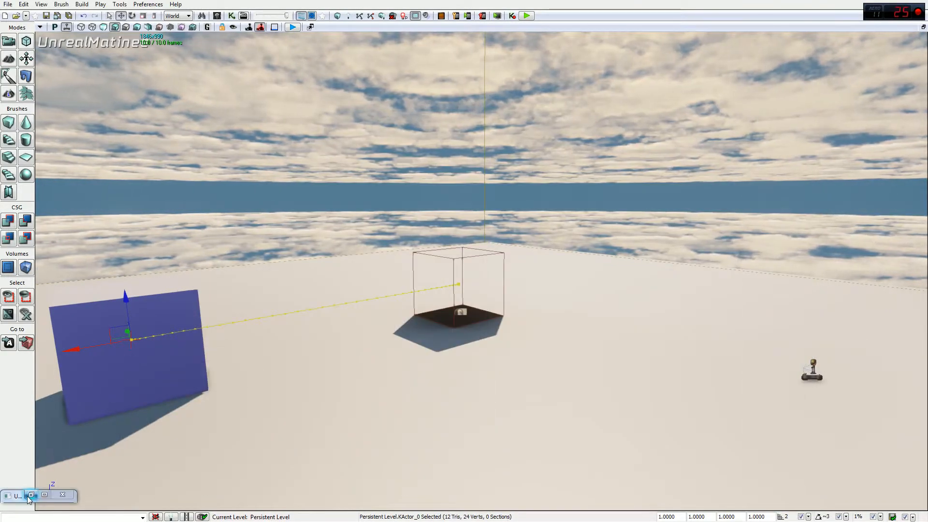
- Restore and maximize the Matinee window, and delete NewGroup together with its Movement track
{"action": "left_click", "coordinate": [30, 496]}
{"action": "left_click_drag", "start_coordinate": [642, 47], "coordinate": [746, 41]}
{"action": "left_click_drag", "start_coordinate": [664, 45], "coordinate": [407, 40]}
{"action": "left_click", "coordinate": [647, 34]}
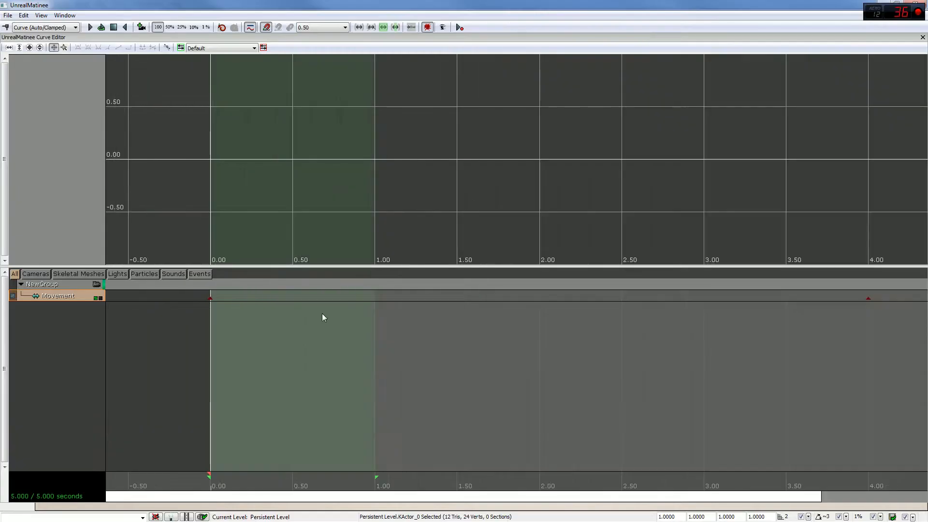
{"action": "left_click", "coordinate": [71, 282]}
{"action": "key", "text": "Delete"}
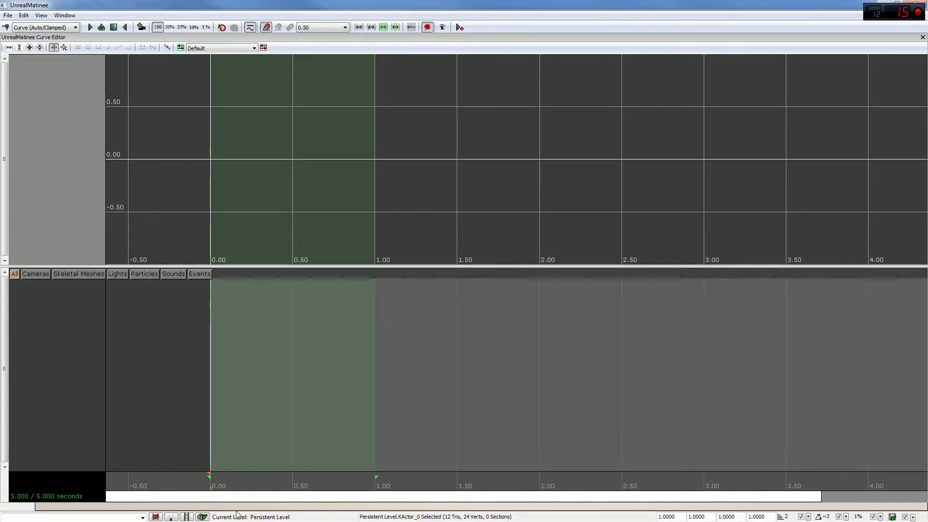
- Loop the playback of the green section from 0.00 to 1.00 seconds and stop it
{"action": "left_click_drag", "start_coordinate": [766, 501], "coordinate": [846, 501]}
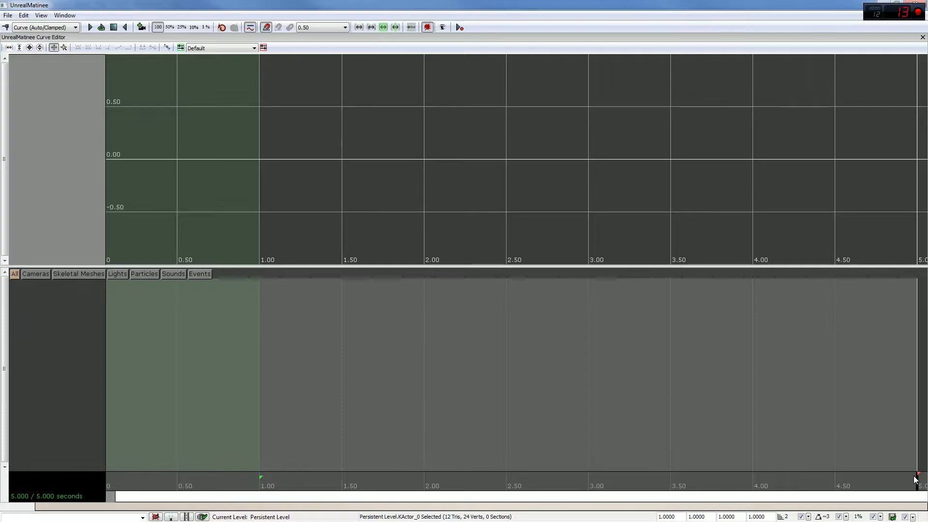
{"action": "left_click_drag", "start_coordinate": [917, 490], "coordinate": [850, 475]}
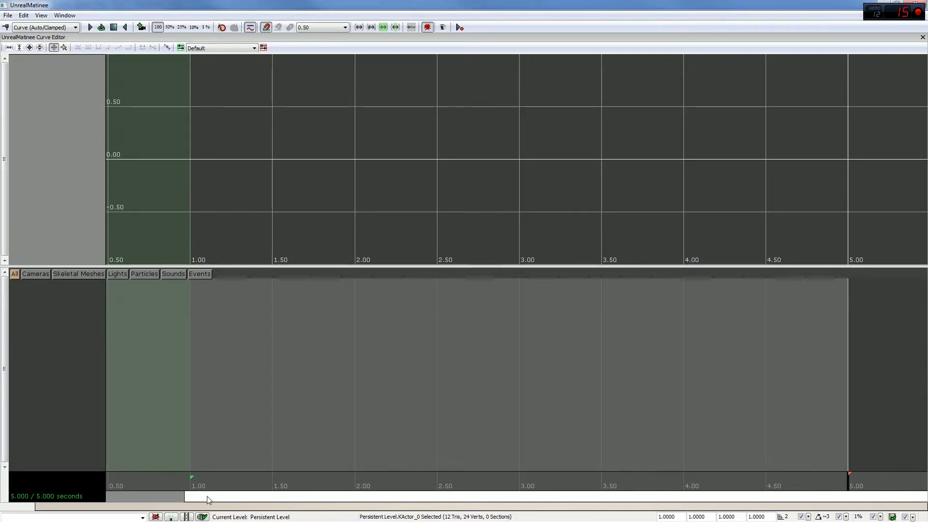
{"action": "left_click_drag", "start_coordinate": [216, 499], "coordinate": [142, 469]}
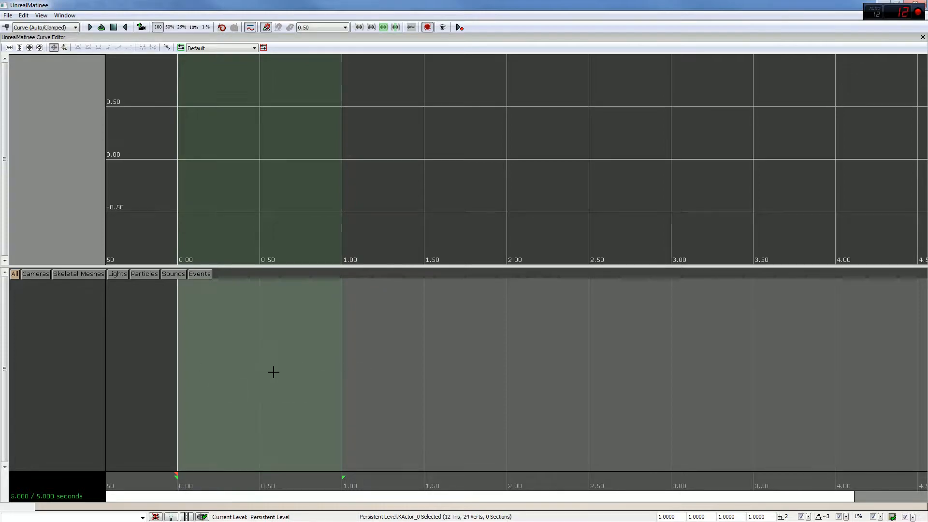
{"action": "left_click", "coordinate": [101, 27]}
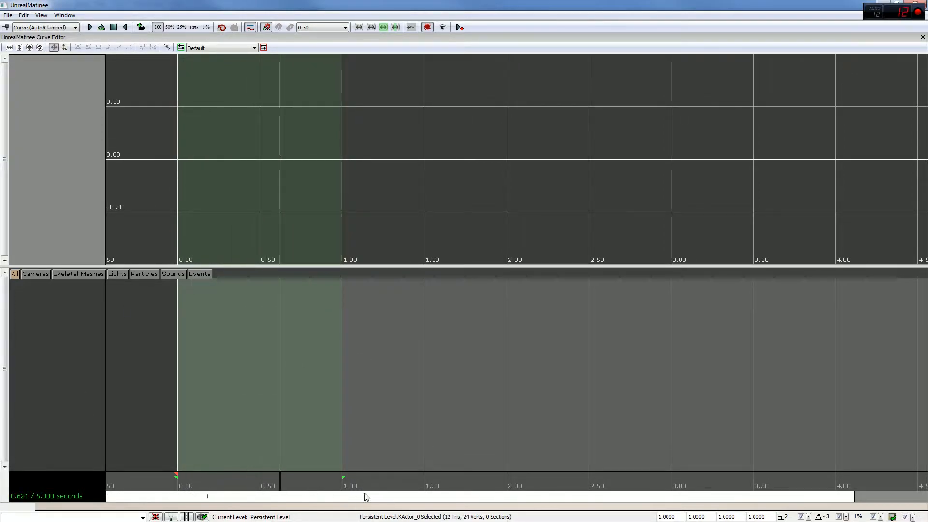
{"action": "left_click", "coordinate": [113, 27]}
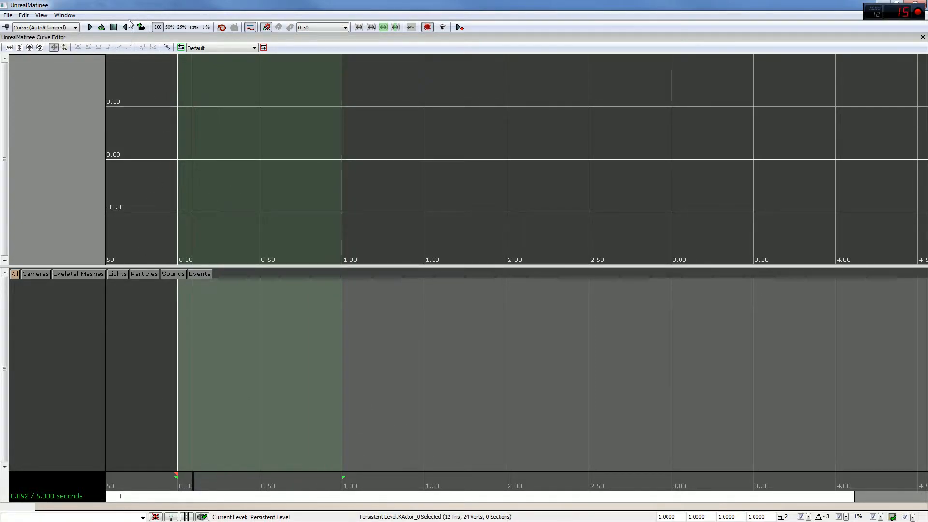
- Play the sequence in reverse from just past 1.00 seconds, play it forward and stop the playback
{"action": "left_click", "coordinate": [125, 27]}
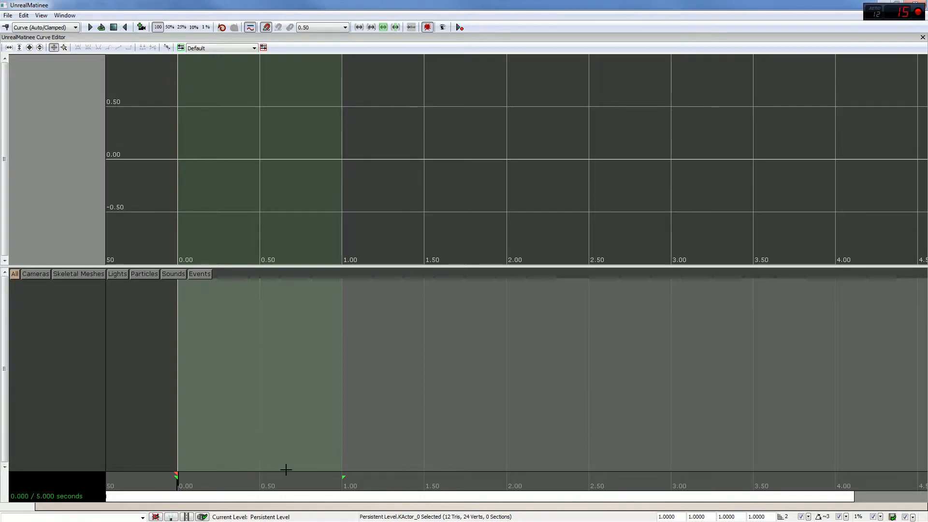
{"action": "left_click", "coordinate": [366, 486]}
{"action": "left_click", "coordinate": [125, 27]}
{"action": "left_click", "coordinate": [125, 27]}
{"action": "left_click", "coordinate": [91, 27]}
{"action": "left_click", "coordinate": [113, 27]}
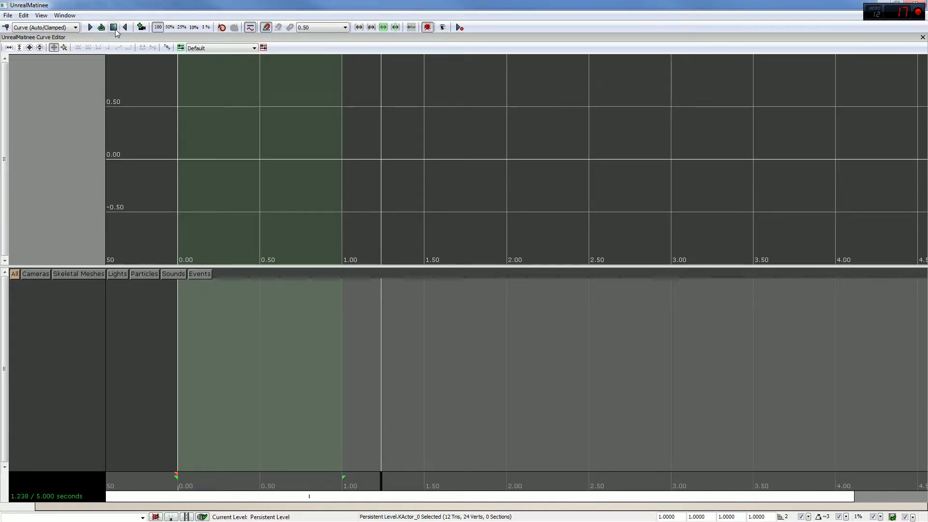
- Rewind the sequence, scrub to about 1.59 seconds, and move the restored Matinee window aside to reveal the cube in the viewport
{"action": "left_click", "coordinate": [116, 31]}
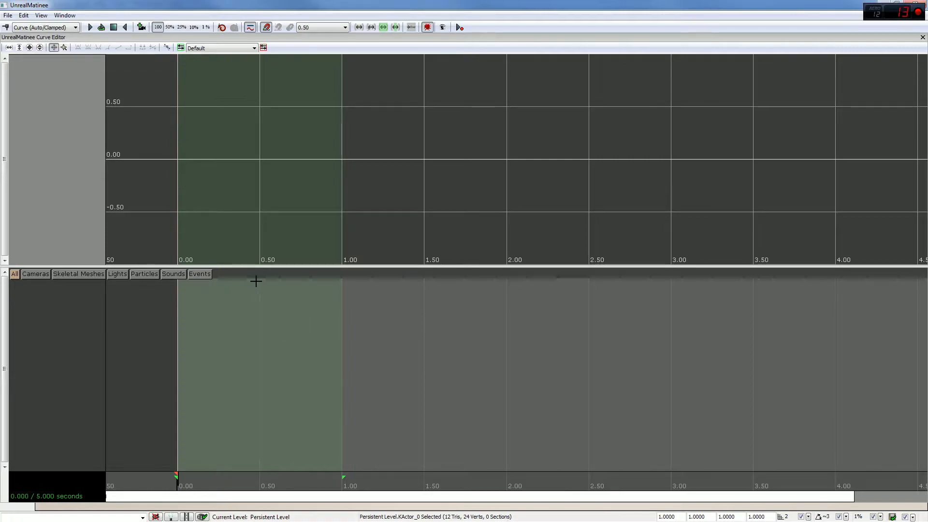
{"action": "left_click_drag", "start_coordinate": [355, 488], "coordinate": [441, 488]}
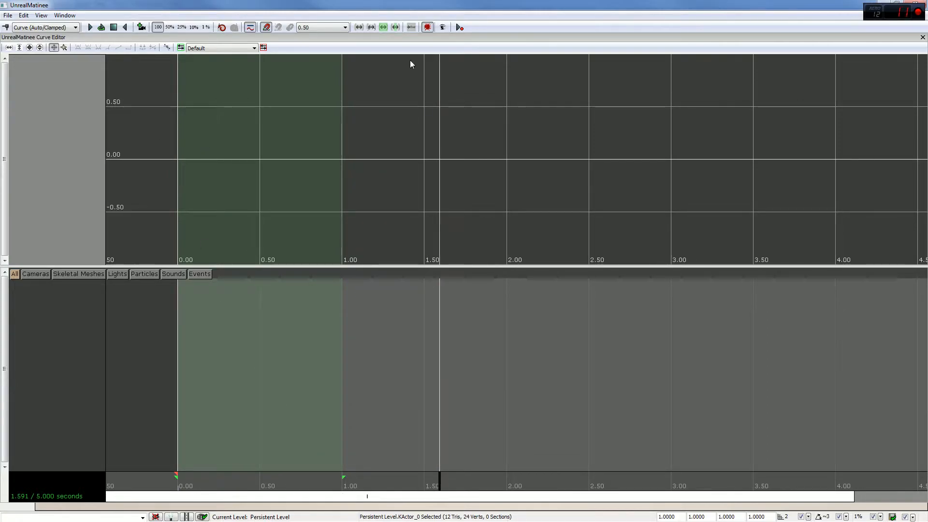
{"action": "double_click", "coordinate": [387, 6]}
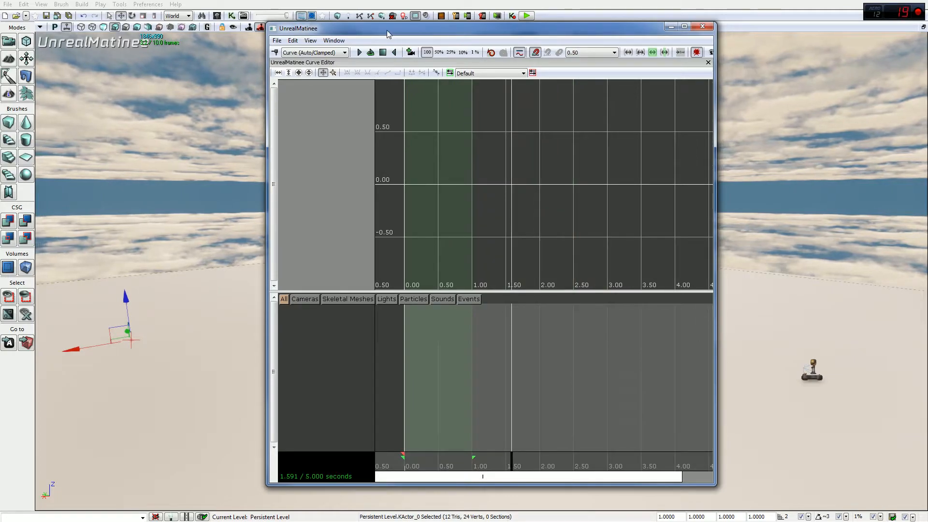
{"action": "left_click_drag", "start_coordinate": [387, 30], "coordinate": [584, 45]}
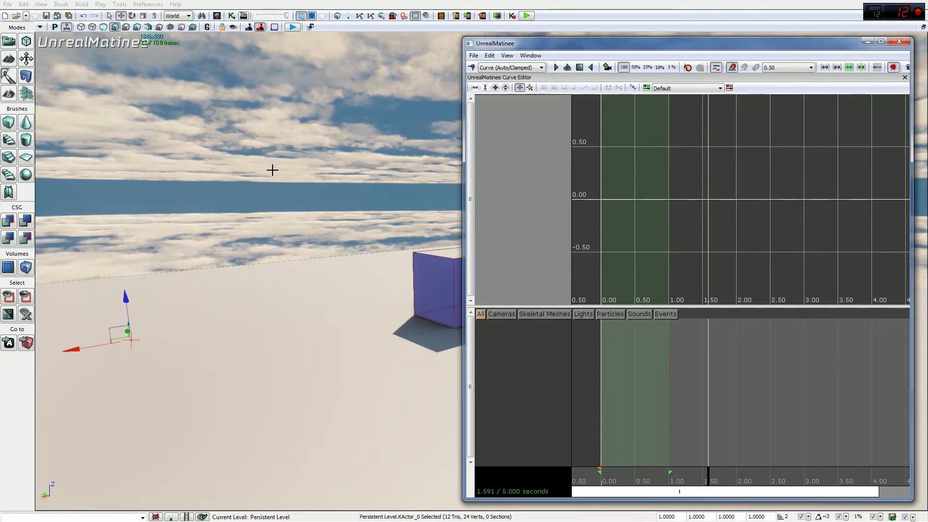
- Place the time cursor at about 1.58 seconds and maximize the Matinee window
{"action": "left_click", "coordinate": [708, 480]}
{"action": "left_click", "coordinate": [708, 481]}
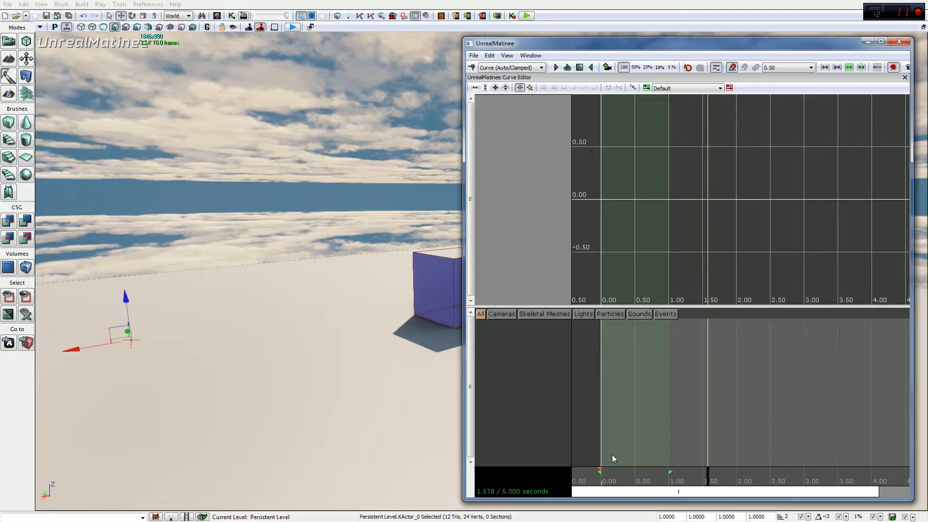
{"action": "left_click_drag", "start_coordinate": [647, 45], "coordinate": [598, 47]}
{"action": "double_click", "coordinate": [597, 47]}
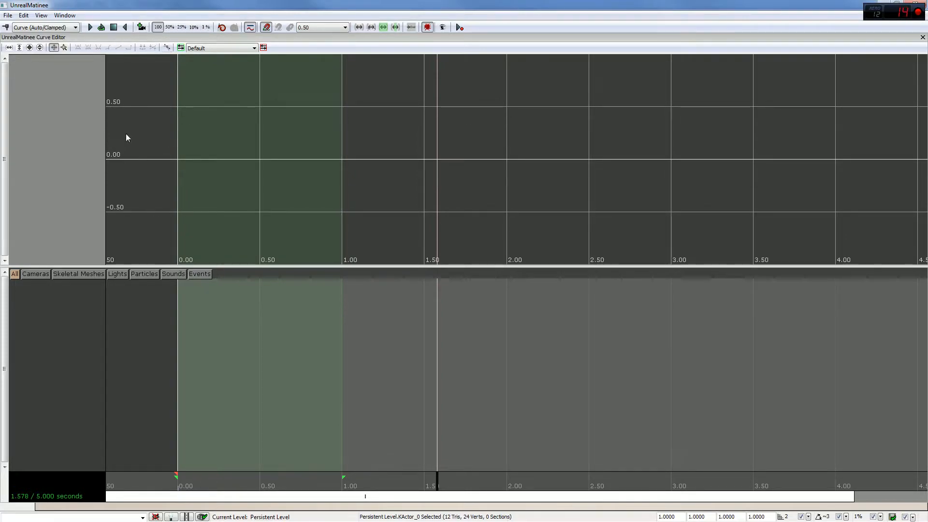
- Play the sequence from the beginning at 1% speed
{"action": "left_click", "coordinate": [180, 486]}
{"action": "left_click", "coordinate": [206, 27]}
{"action": "left_click", "coordinate": [90, 27]}
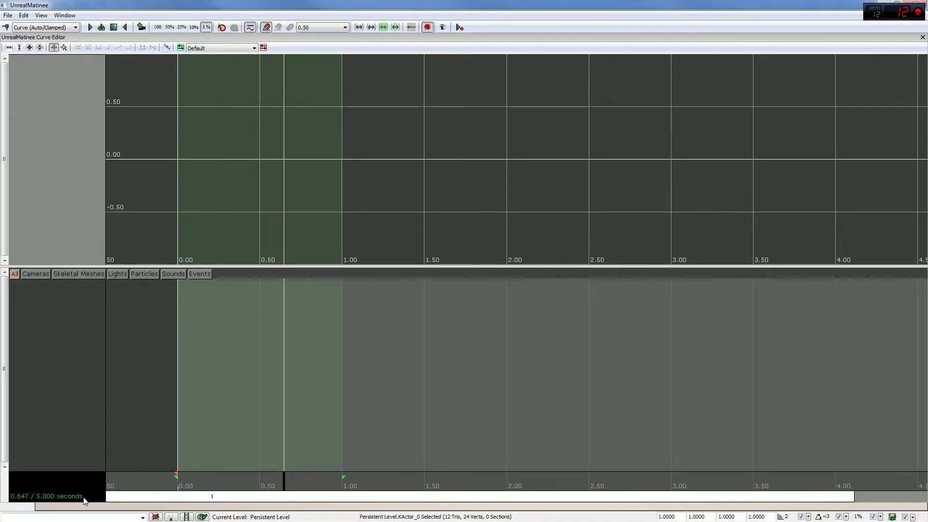
- Compare the playback at 25%, 1% and 10% speed, return to 1%, and stop and rewind the sequence
{"action": "left_click", "coordinate": [182, 27]}
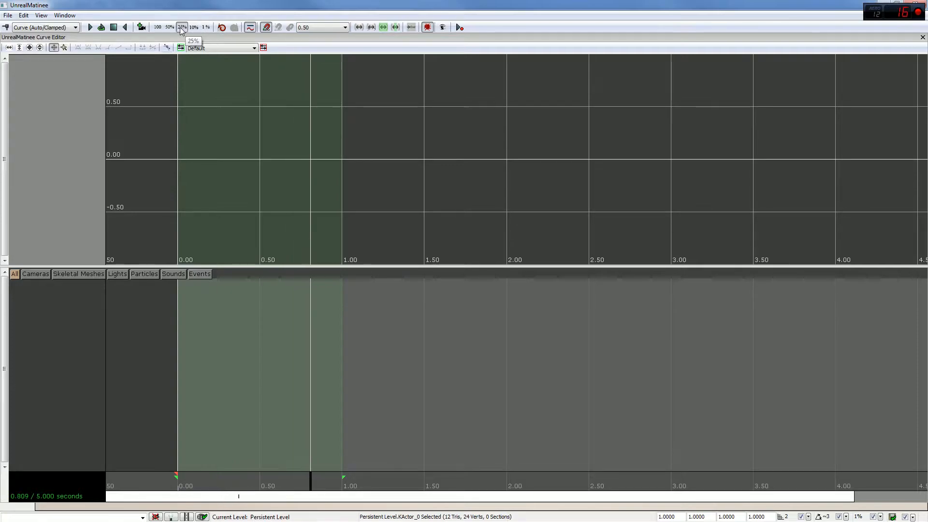
{"action": "left_click", "coordinate": [205, 27]}
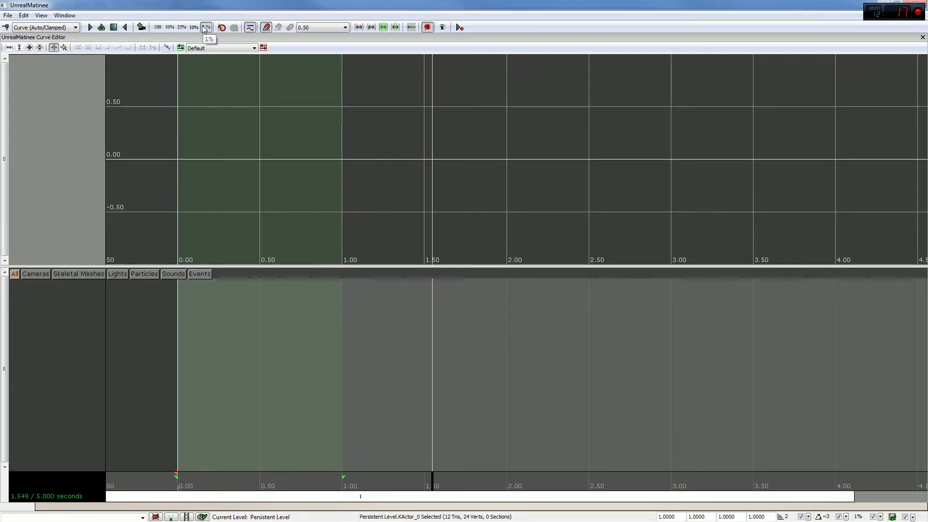
{"action": "left_click", "coordinate": [193, 28]}
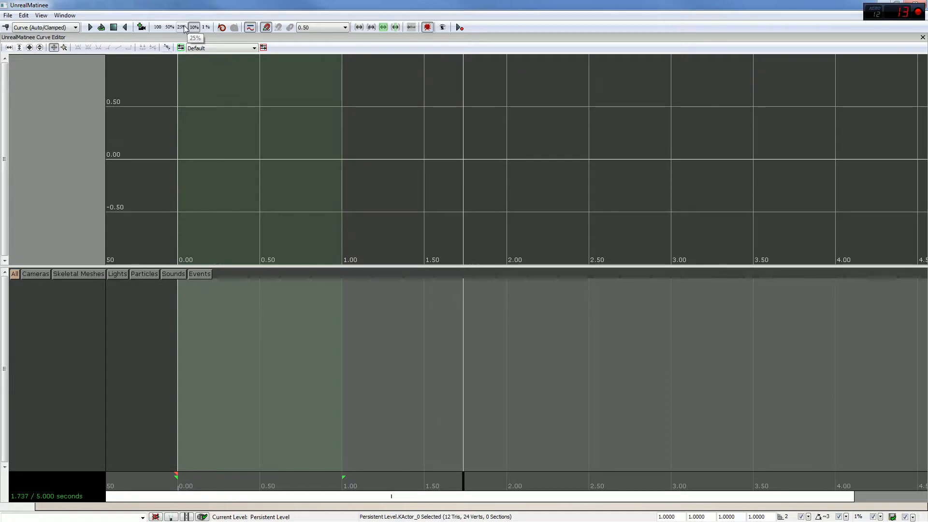
{"action": "left_click", "coordinate": [206, 28]}
{"action": "left_click", "coordinate": [206, 28]}
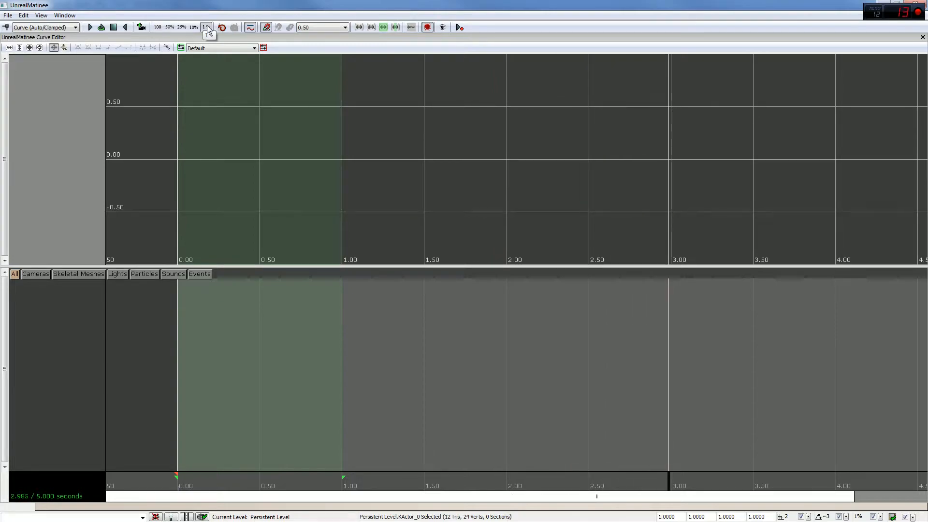
{"action": "left_click", "coordinate": [113, 27]}
{"action": "left_click", "coordinate": [113, 28]}
- Undo the deletion of NewGroup and redo it
{"action": "left_click", "coordinate": [221, 28]}
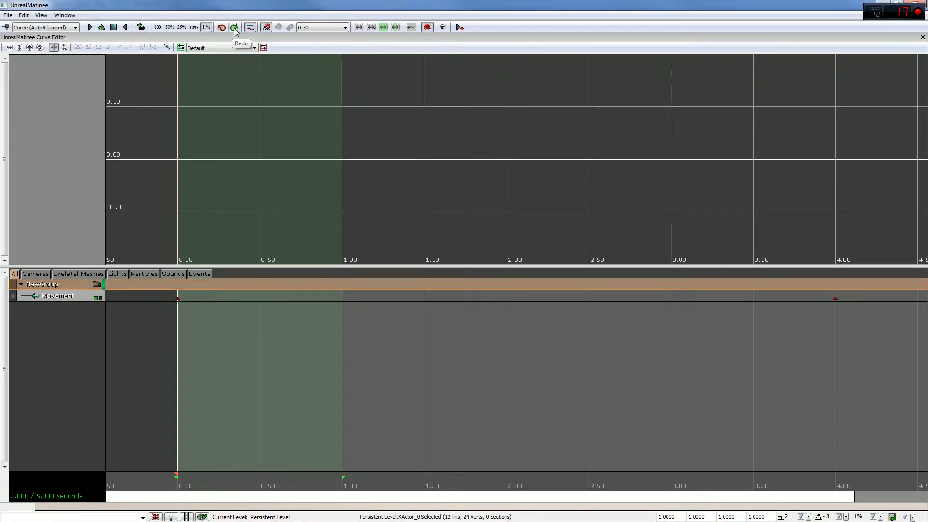
{"action": "left_click", "coordinate": [234, 28]}
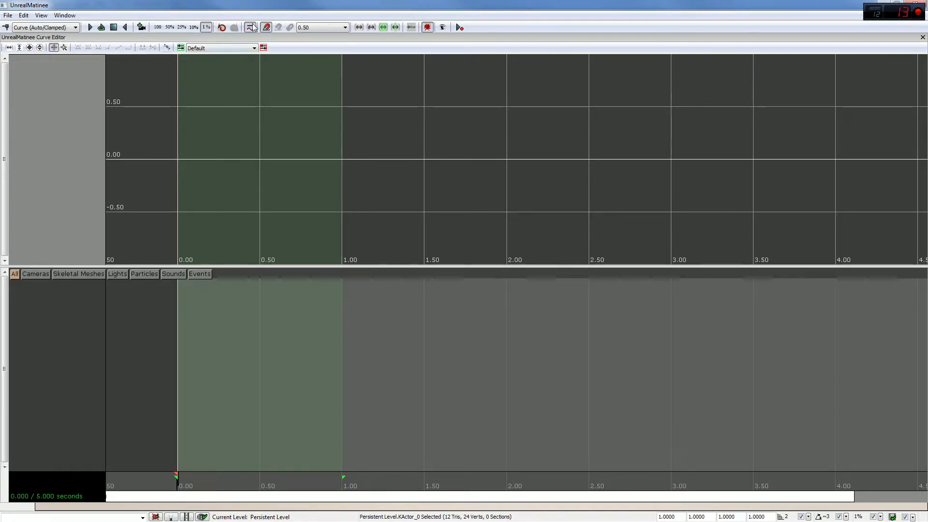
- Toggle the Curve Editor off and back on, and enlarge its pane above the tracks
{"action": "left_click", "coordinate": [251, 27]}
{"action": "left_click", "coordinate": [251, 28]}
{"action": "left_click", "coordinate": [250, 27]}
{"action": "left_click", "coordinate": [251, 27]}
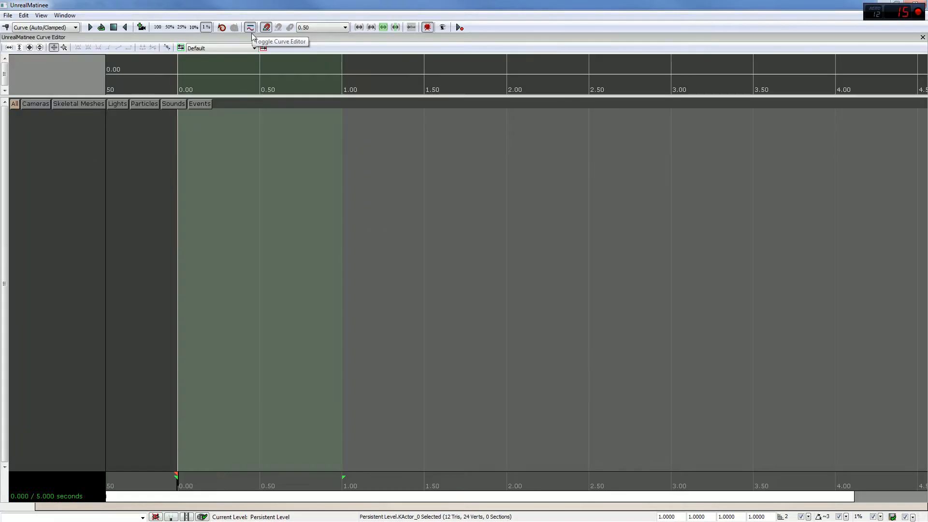
{"action": "left_click_drag", "start_coordinate": [259, 179], "coordinate": [260, 178]}
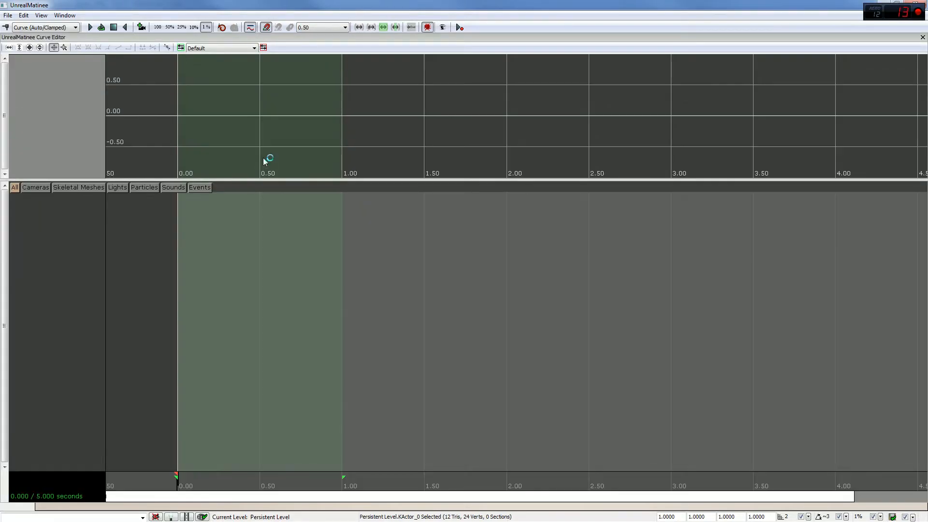
- Demonstrate the snapping option by scrubbing the timeline to about 0.49 and 0.92 seconds
{"action": "left_click", "coordinate": [266, 27]}
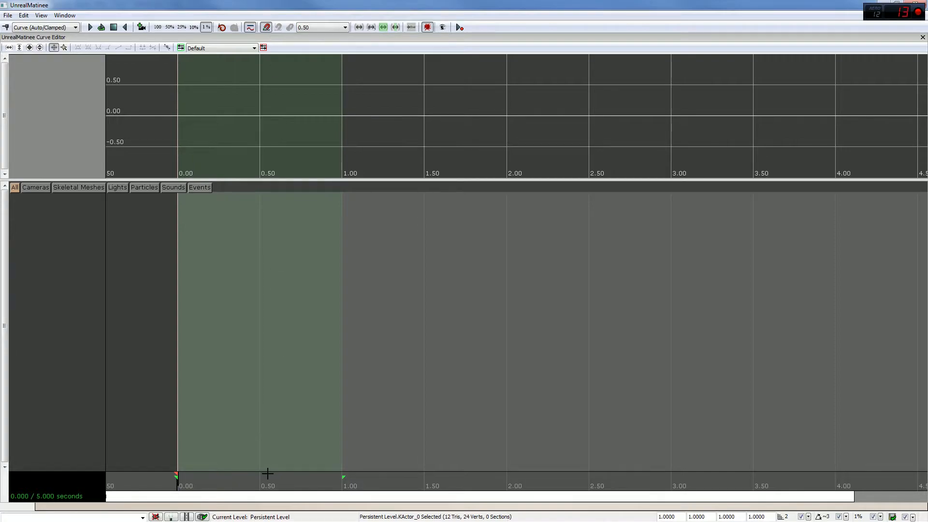
{"action": "left_click", "coordinate": [258, 486]}
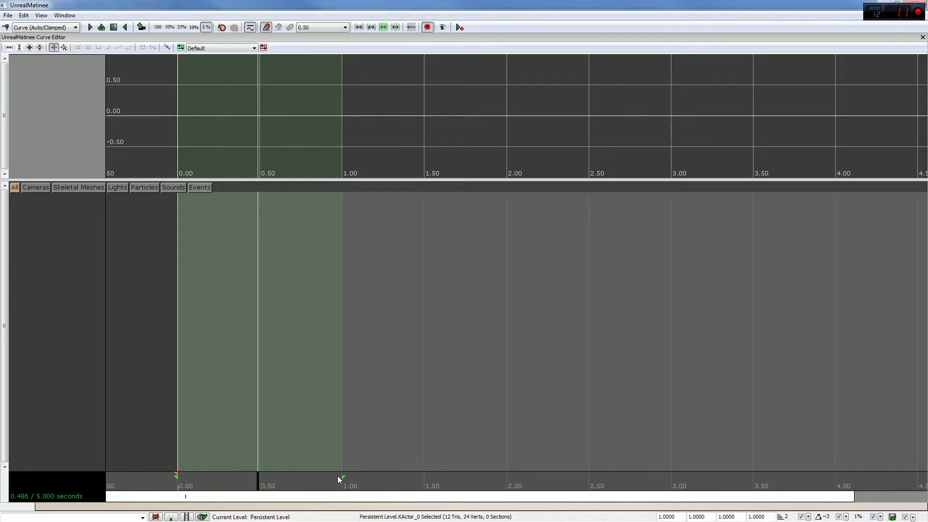
{"action": "left_click_drag", "start_coordinate": [283, 489], "coordinate": [328, 479]}
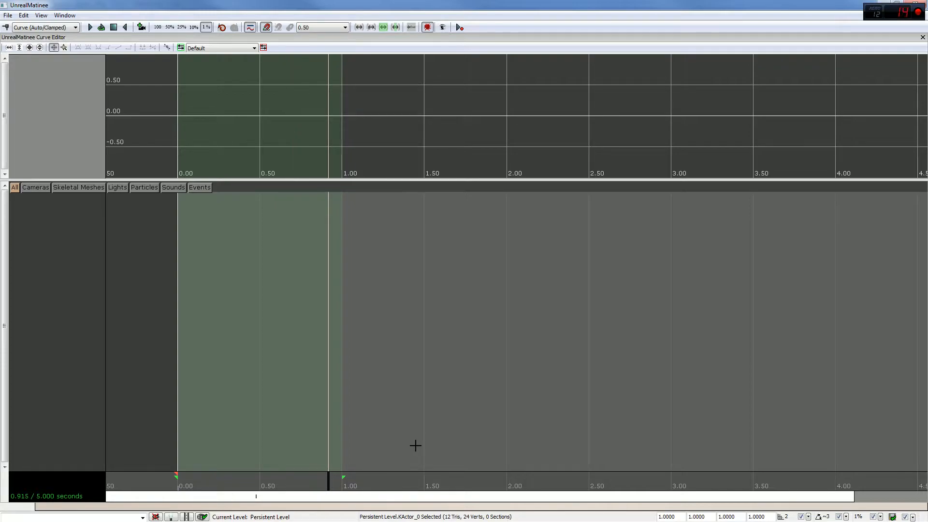
- Undo the deletion of NewGroup and add snapped keys to its Movement track at 1.00 and 1.50 seconds
{"action": "left_click", "coordinate": [224, 30]}
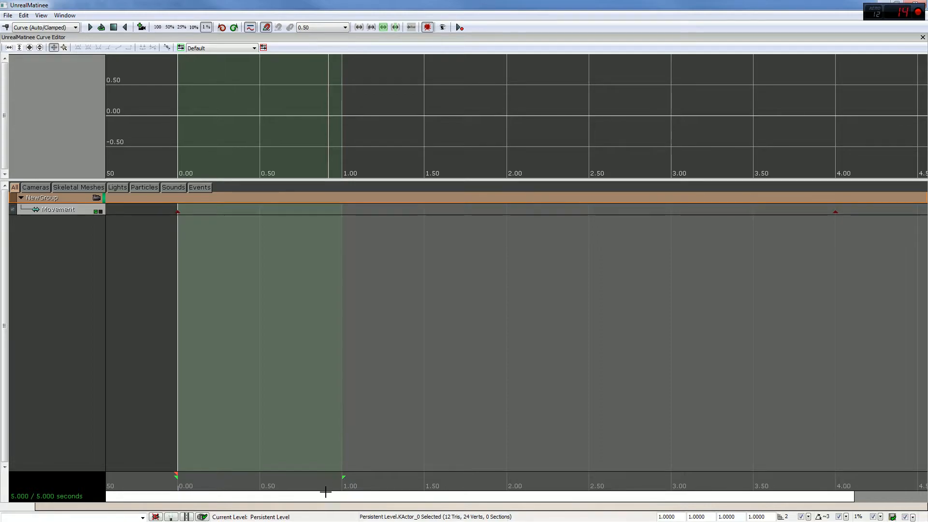
{"action": "left_click", "coordinate": [322, 481]}
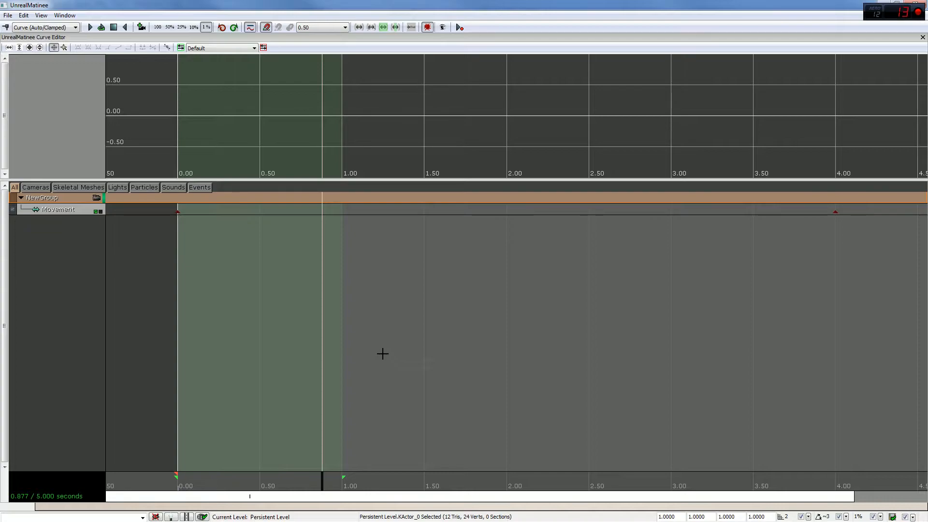
{"action": "key", "text": "Return"}
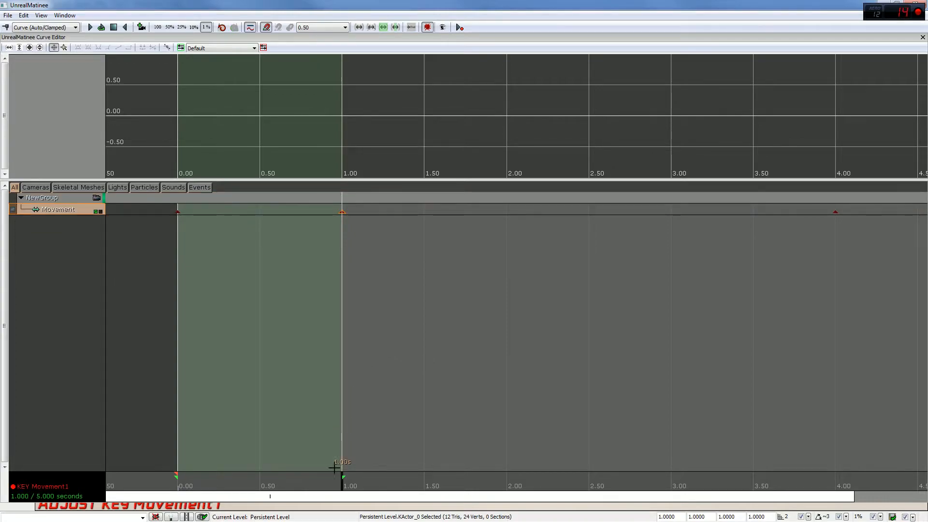
{"action": "left_click", "coordinate": [384, 479]}
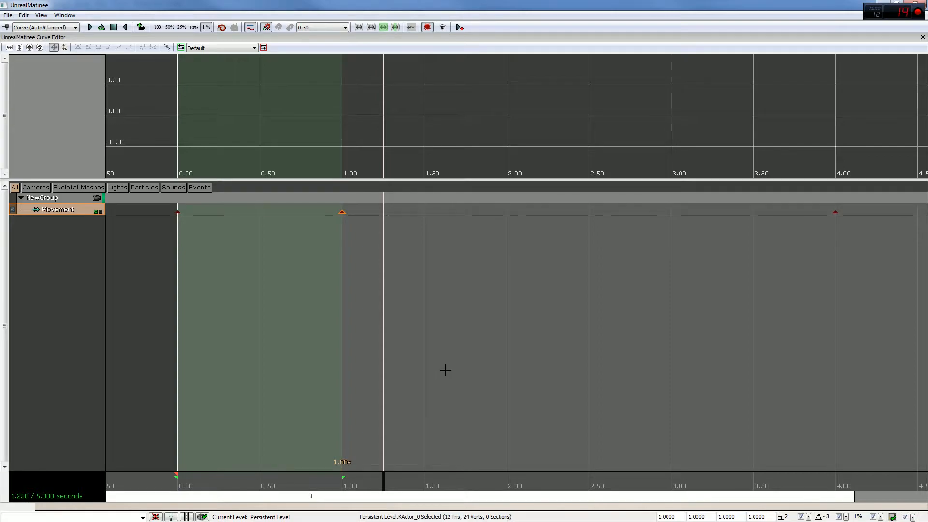
{"action": "key", "text": "Return"}
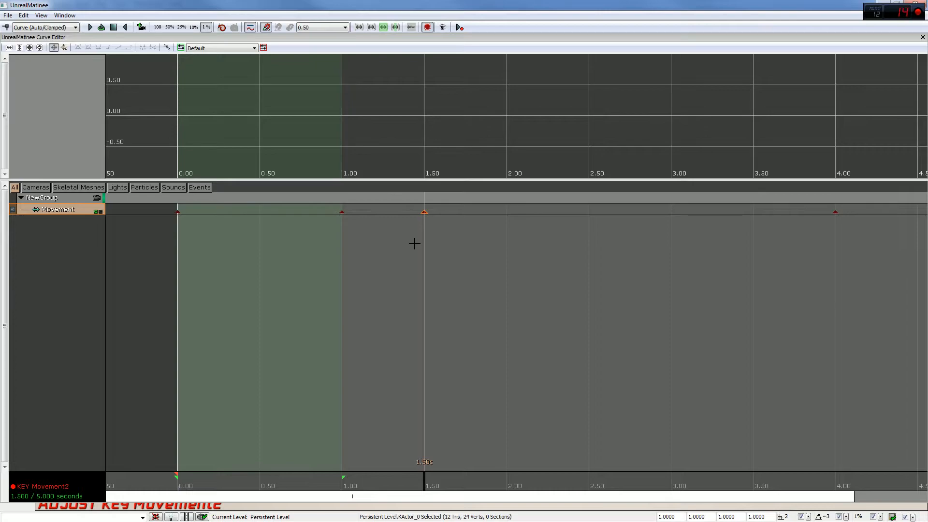
- Try the 24 fps (film) snap size and set the snap size back to 0.50
{"action": "left_click", "coordinate": [308, 28]}
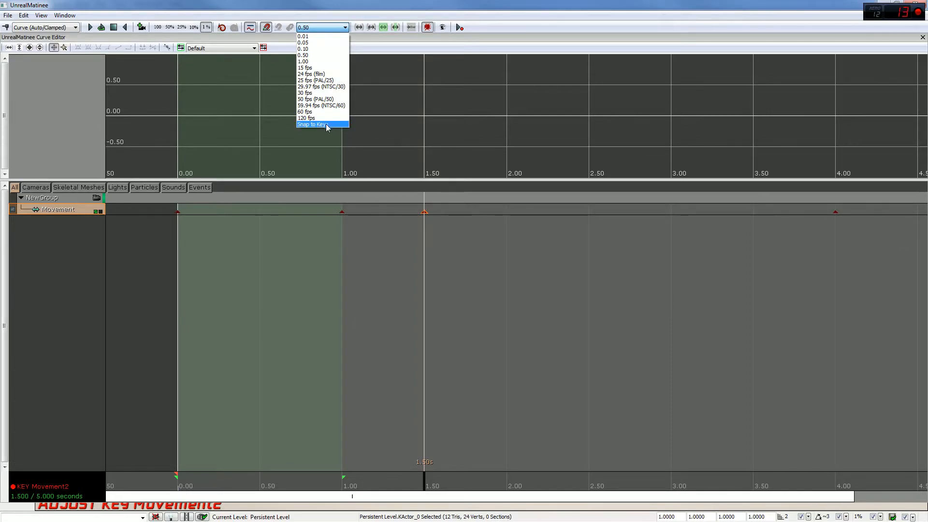
{"action": "left_click", "coordinate": [322, 75]}
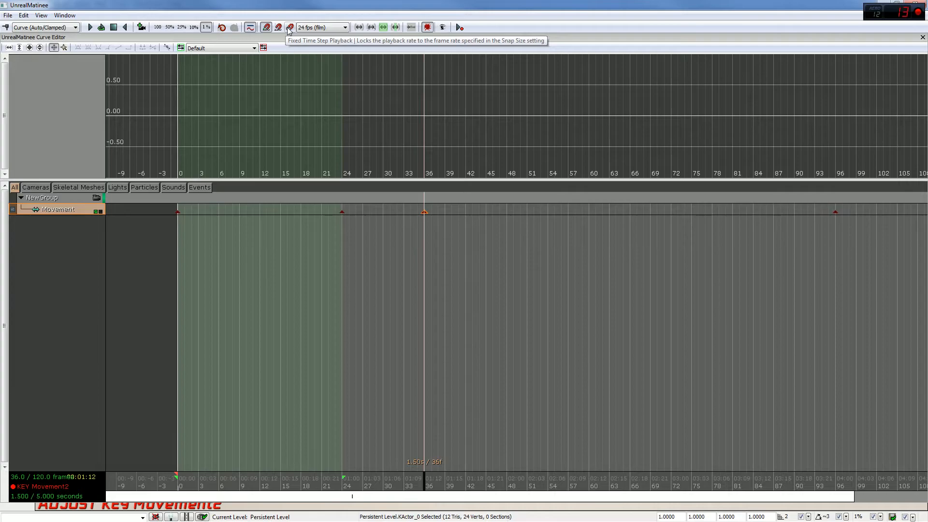
{"action": "left_click", "coordinate": [267, 28]}
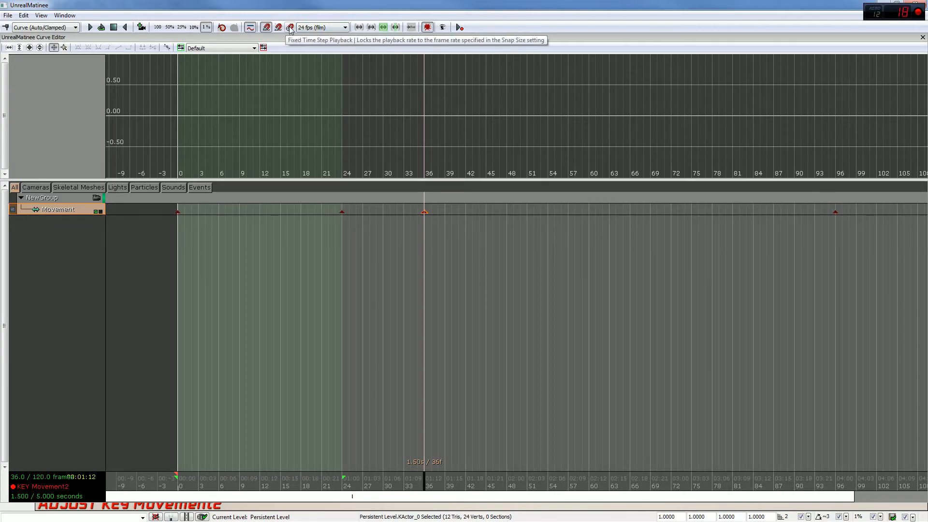
{"action": "left_click", "coordinate": [310, 28]}
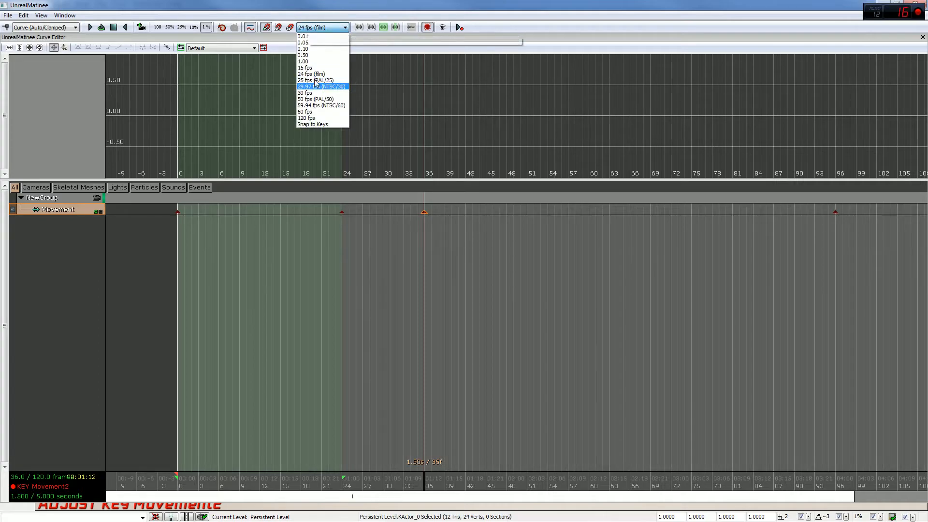
{"action": "left_click", "coordinate": [310, 55]}
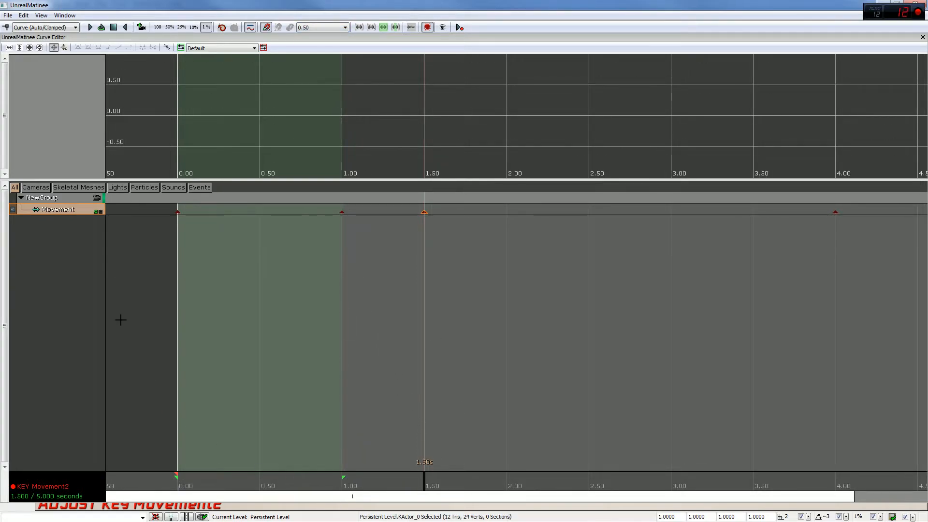
- Undo the added keys, the Movement track and the creation of NewGroup
{"action": "left_click", "coordinate": [222, 28]}
{"action": "left_click", "coordinate": [223, 28]}
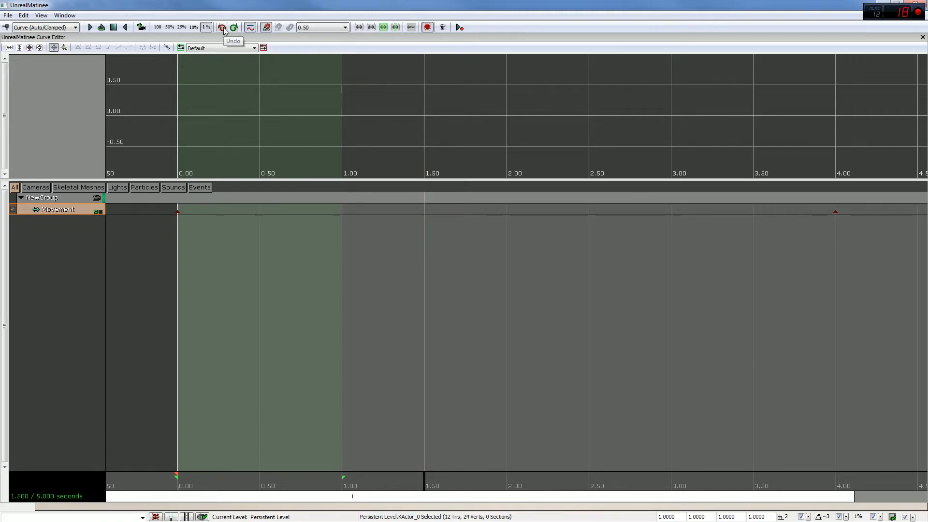
{"action": "left_click", "coordinate": [223, 29]}
{"action": "left_click", "coordinate": [223, 28]}
{"action": "left_click", "coordinate": [223, 28]}
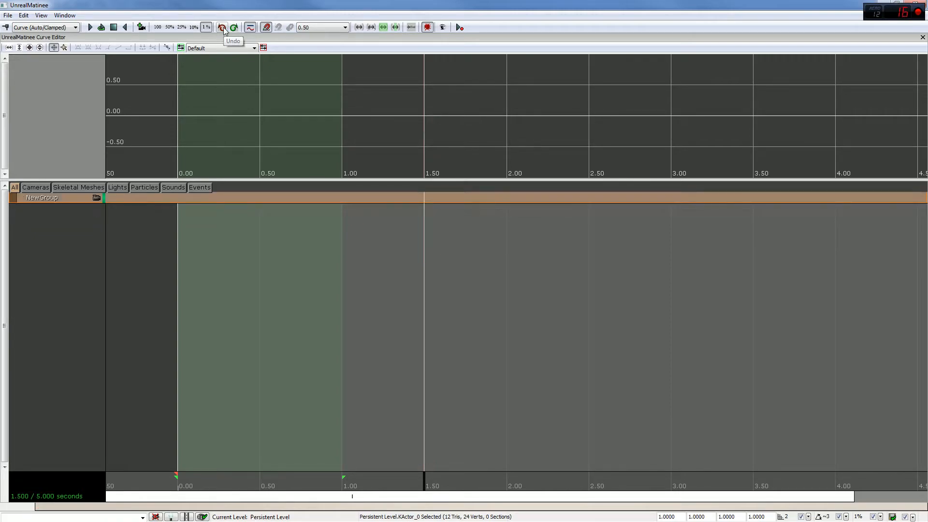
{"action": "left_click", "coordinate": [223, 28]}
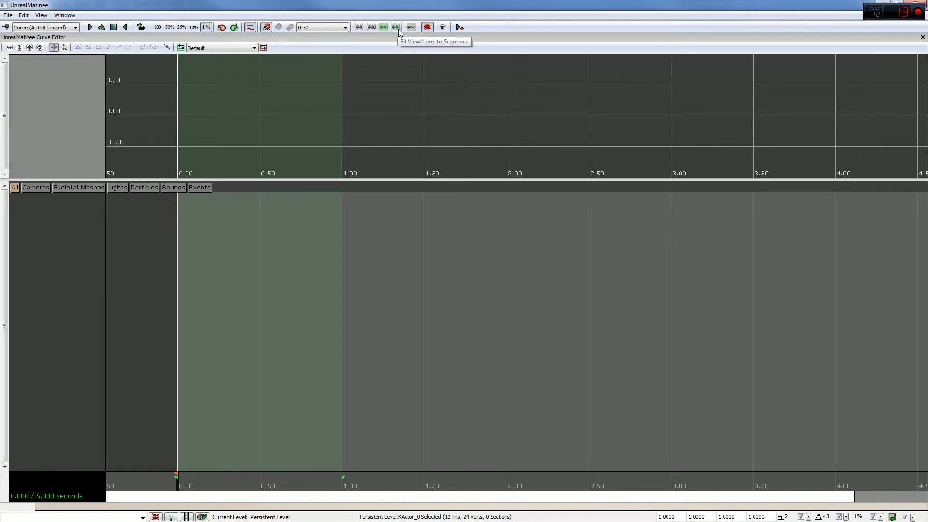
- Fit the view to the whole sequence and scrub the timeline to about 1.43 seconds
{"action": "left_click", "coordinate": [359, 27]}
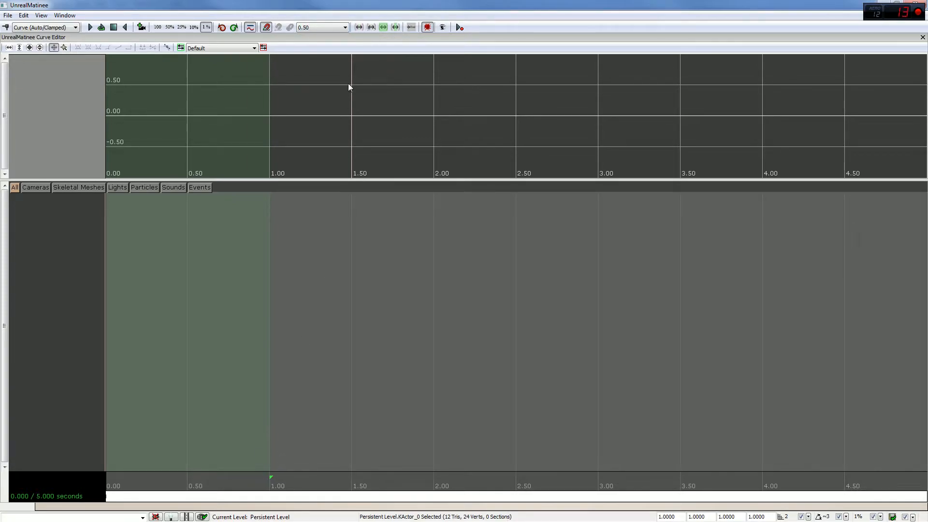
{"action": "left_click", "coordinate": [351, 485]}
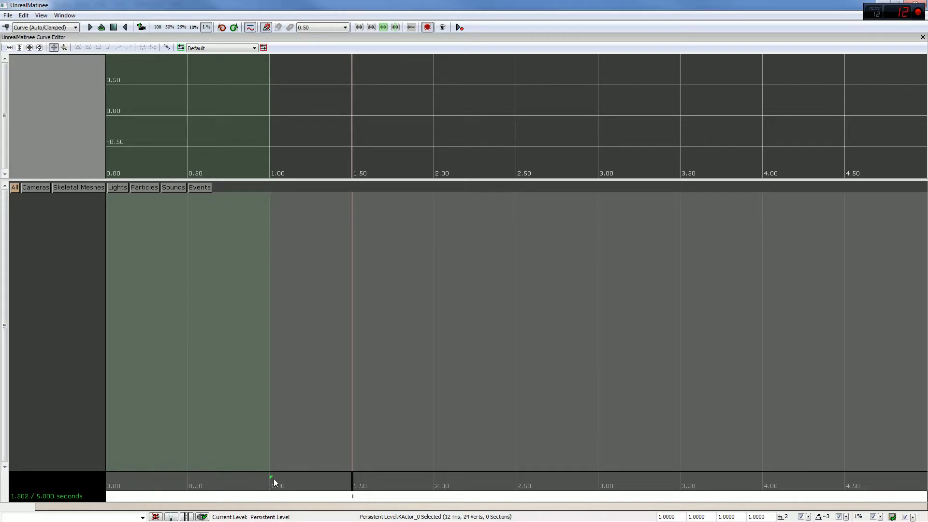
{"action": "left_click_drag", "start_coordinate": [278, 482], "coordinate": [342, 483]}
- Extend the end of the green loop section to about 1.50 seconds and undo the change
{"action": "mouse_move", "coordinate": [270, 476]}
{"action": "left_mouse_down"}
{"action": "mouse_move", "coordinate": [320, 475]}
{"action": "mouse_move", "coordinate": [284, 479]}
{"action": "left_mouse_up"}
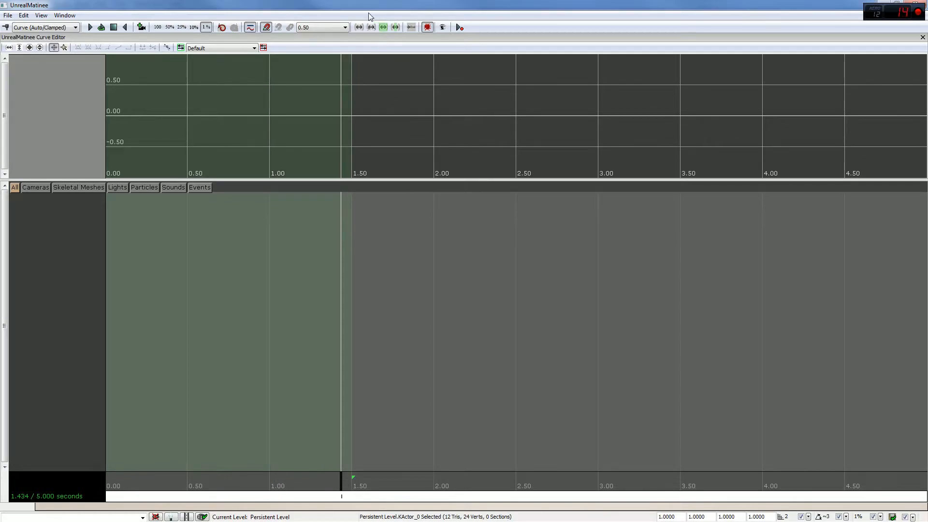
{"action": "left_click", "coordinate": [226, 31]}
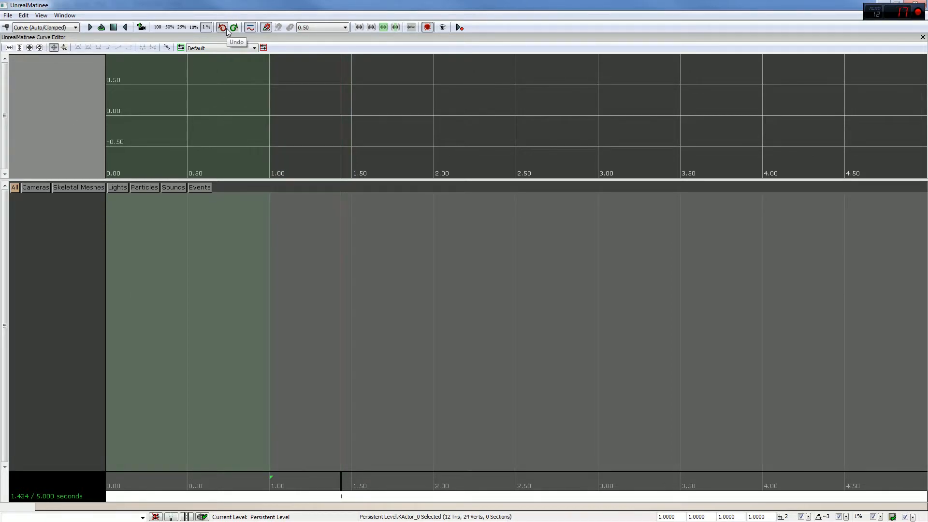
- Undo one more change and redo all undone changes through the loop section's extension to 1.50 seconds
{"action": "left_click", "coordinate": [226, 31]}
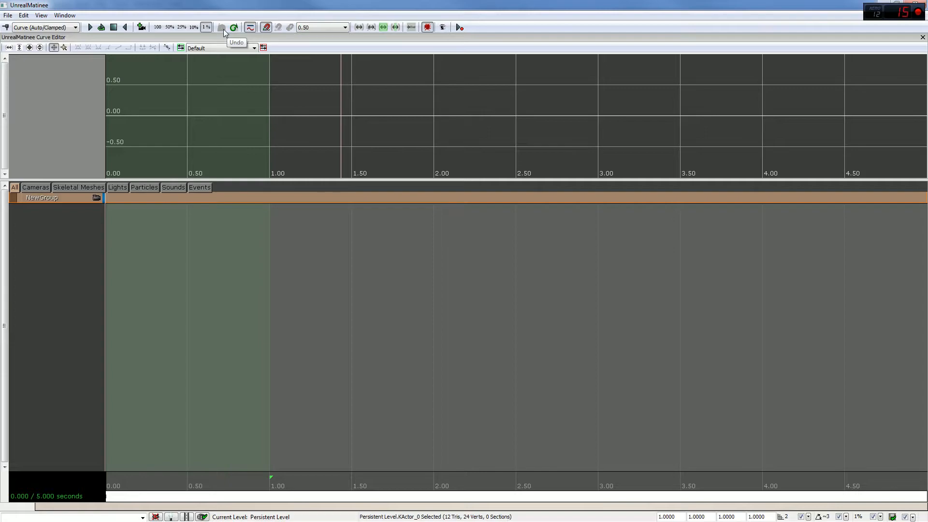
{"action": "right_click", "coordinate": [65, 206]}
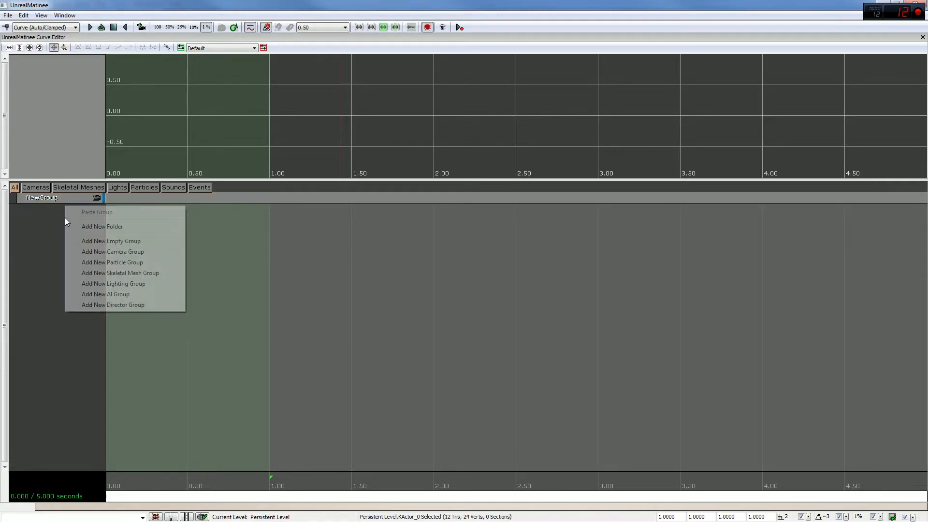
{"action": "left_click", "coordinate": [234, 28]}
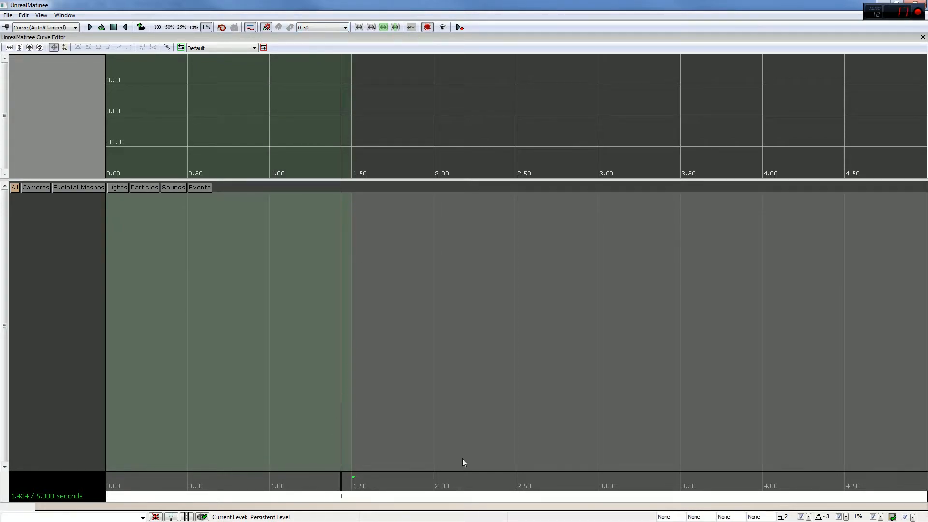
- Fit the view to the green loop section, shift the visible time range slightly and refit it to the loop section
{"action": "left_click", "coordinate": [383, 27]}
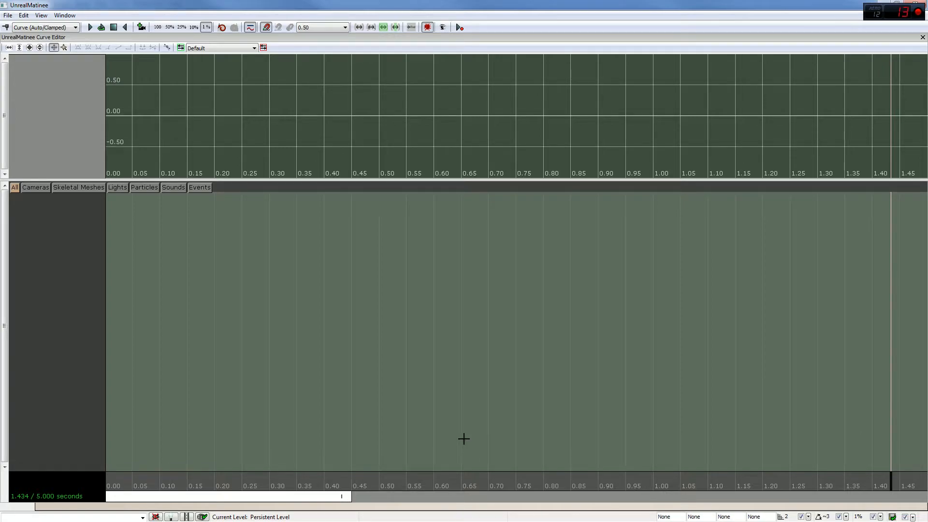
{"action": "left_click_drag", "start_coordinate": [342, 498], "coordinate": [360, 499]}
{"action": "left_click_drag", "start_coordinate": [300, 498], "coordinate": [288, 500]}
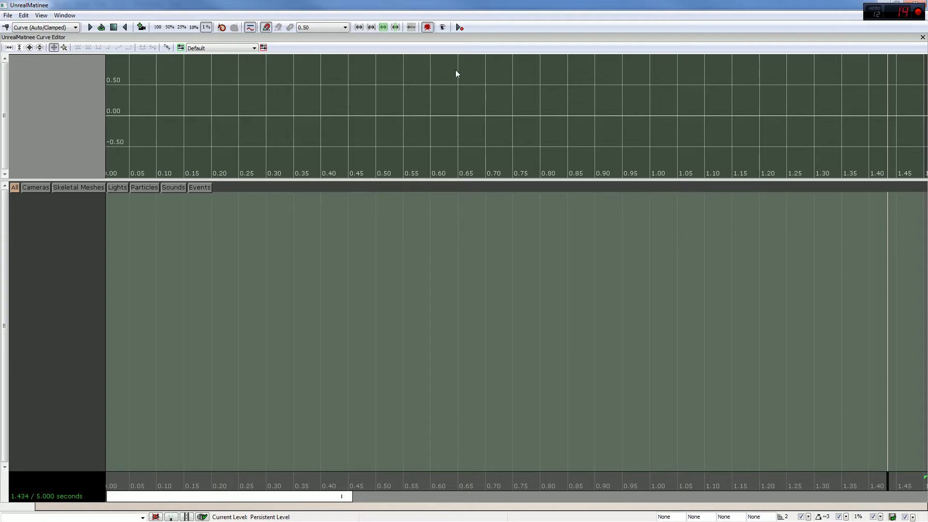
{"action": "left_click", "coordinate": [383, 28]}
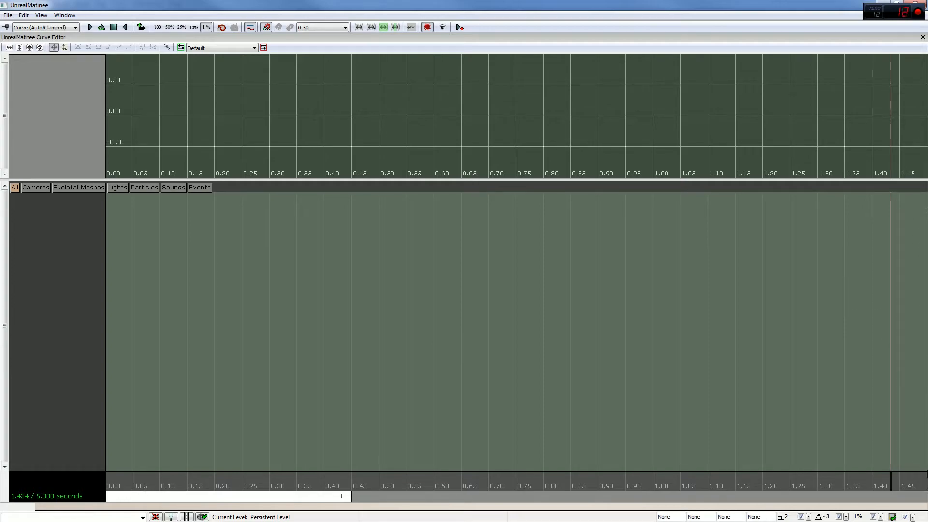
- Scrub the timeline to about 0.52 seconds and fit both the loop section and the view to the whole sequence
{"action": "left_click", "coordinate": [924, 489]}
{"action": "left_click_drag", "start_coordinate": [717, 504], "coordinate": [387, 485]}
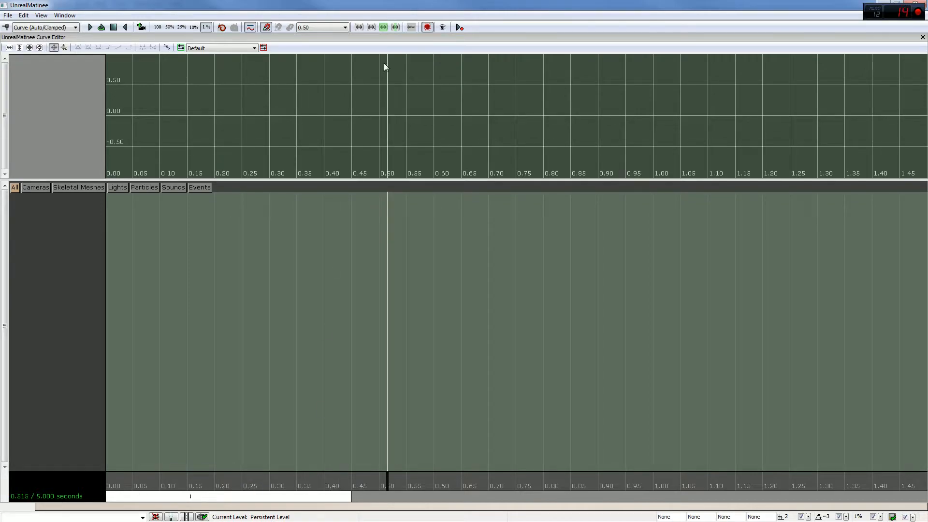
{"action": "left_click", "coordinate": [395, 27]}
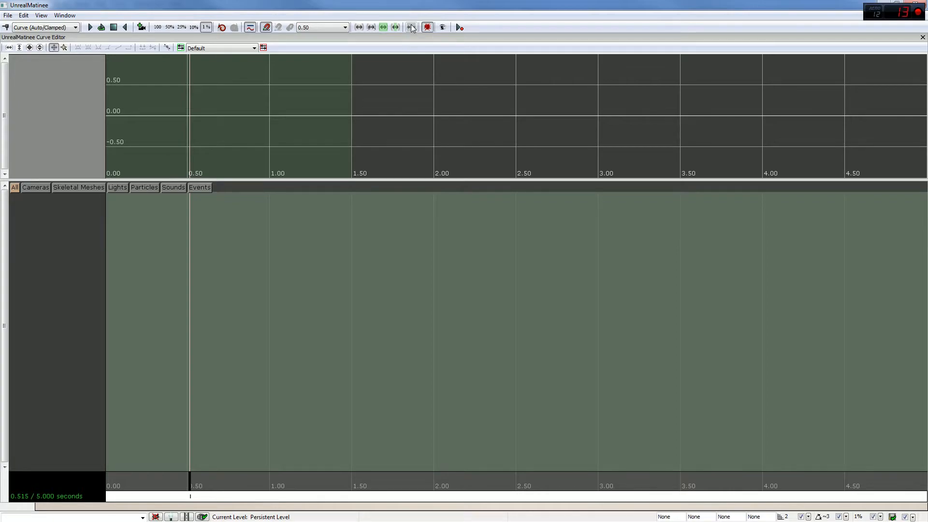
- Pan and zoom the timeline away from its fitted range, moving the view back to the sequence's end each time
{"action": "left_click_drag", "start_coordinate": [139, 455], "coordinate": [313, 454]}
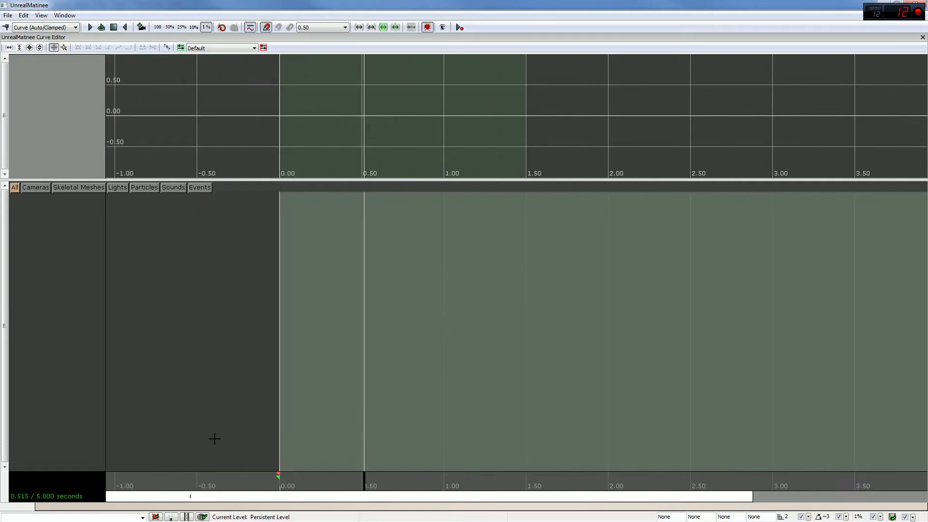
{"action": "left_click", "coordinate": [415, 29]}
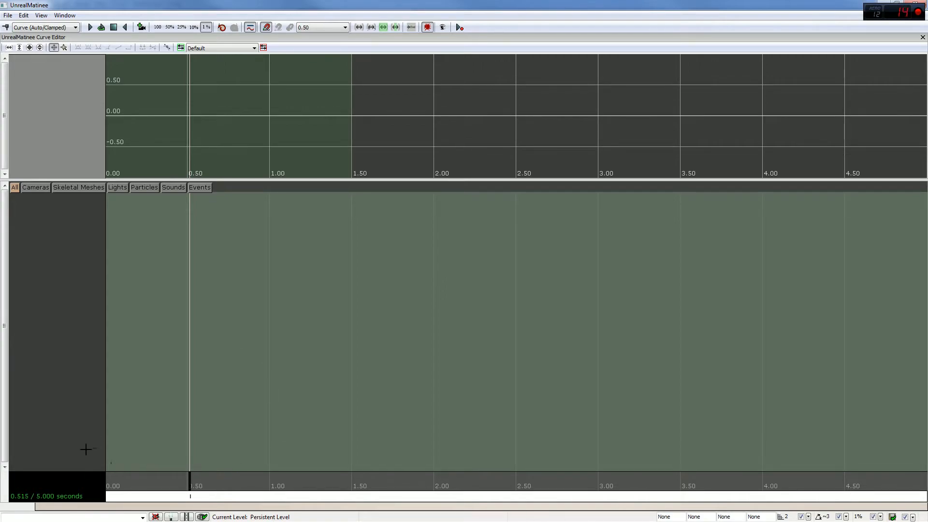
{"action": "scroll", "coordinate": [341, 457], "scroll_direction": "up", "scroll_amount": 5}
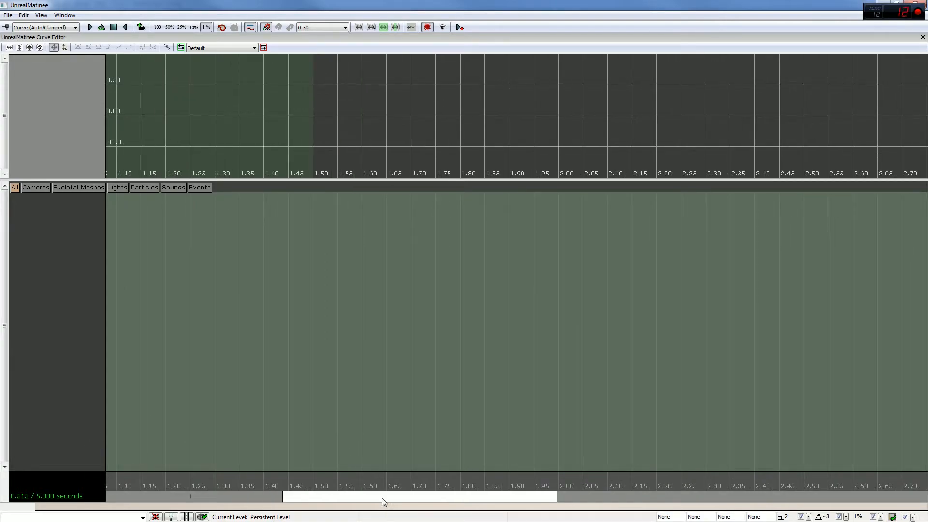
{"action": "left_click_drag", "start_coordinate": [383, 500], "coordinate": [307, 179]}
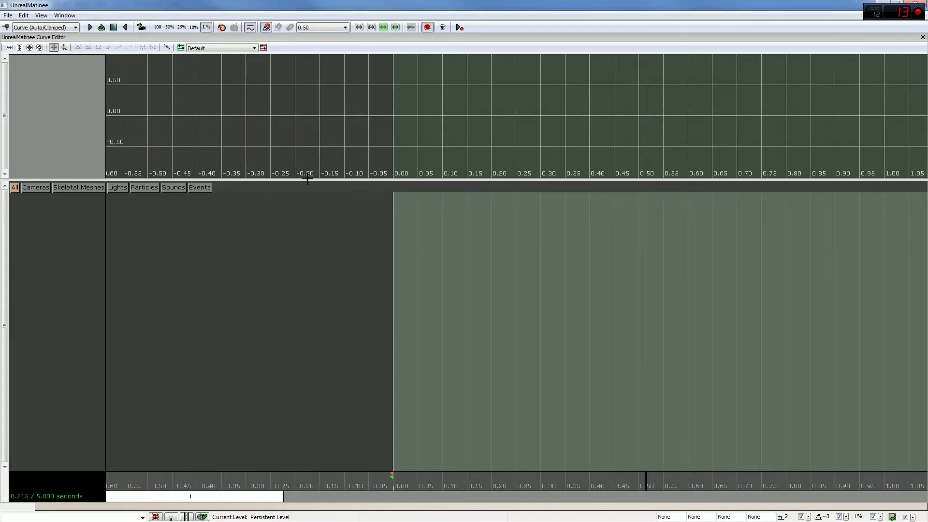
{"action": "left_click", "coordinate": [411, 28]}
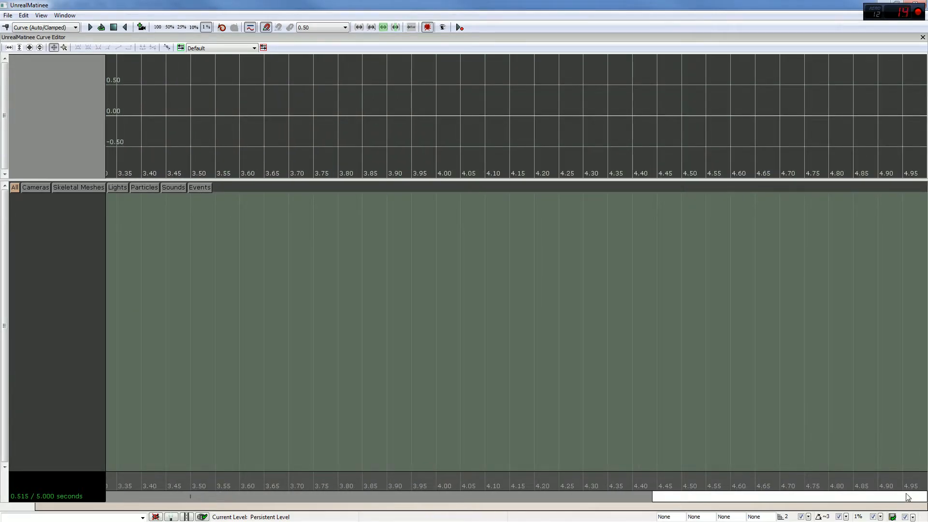
- Zoom the timeline out past the whole sequence, jump the view to the sequence's end and pan across it
{"action": "scroll", "coordinate": [623, 322], "scroll_direction": "down", "scroll_amount": 5}
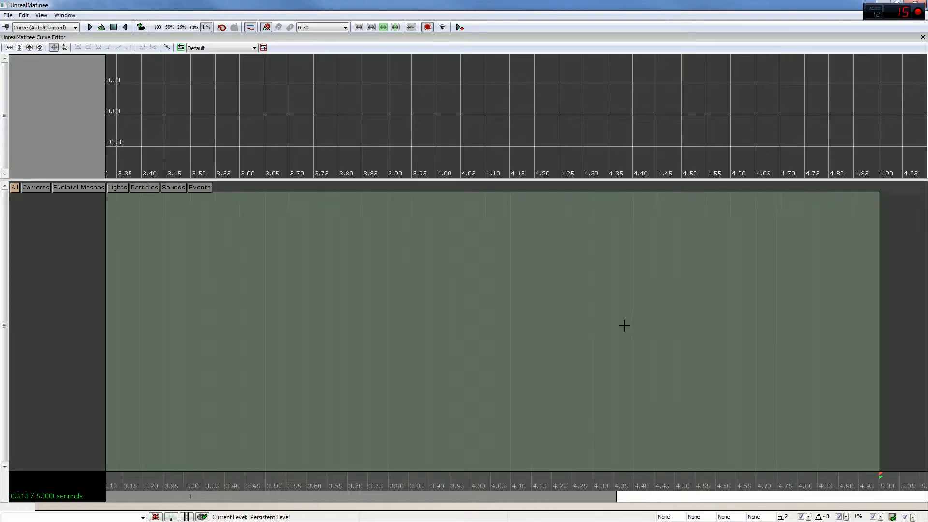
{"action": "left_click_drag", "start_coordinate": [520, 498], "coordinate": [456, 496]}
{"action": "scroll", "coordinate": [468, 421], "scroll_direction": "down", "scroll_amount": 3}
{"action": "scroll", "coordinate": [460, 434], "scroll_direction": "down", "scroll_amount": 3}
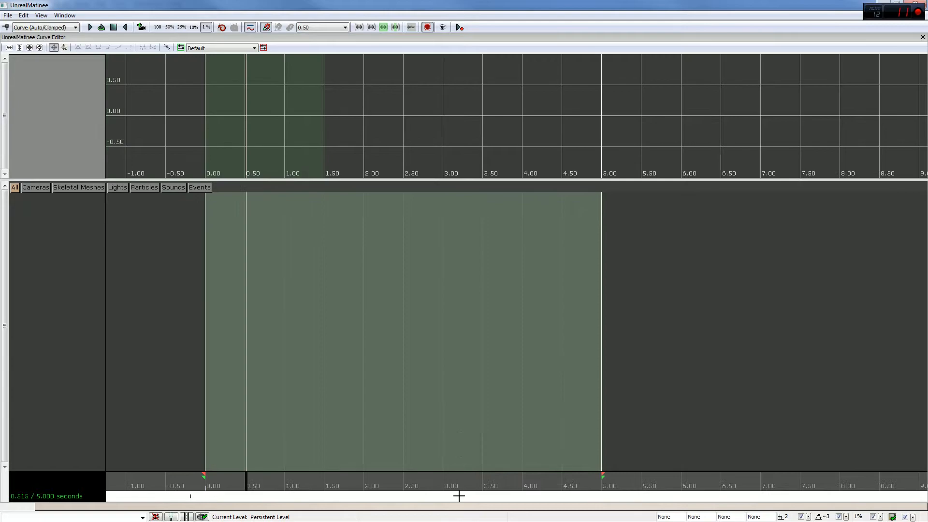
{"action": "left_click", "coordinate": [410, 28]}
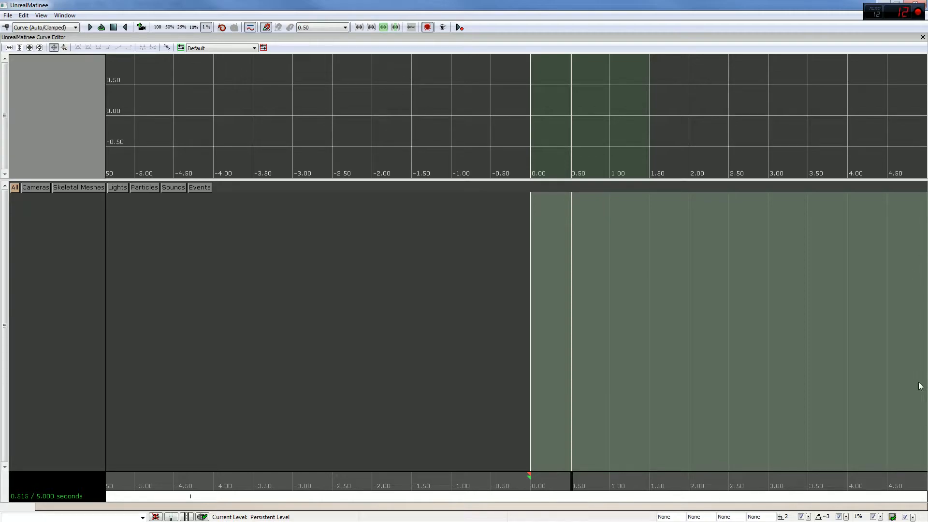
{"action": "left_click_drag", "start_coordinate": [532, 503], "coordinate": [918, 462]}
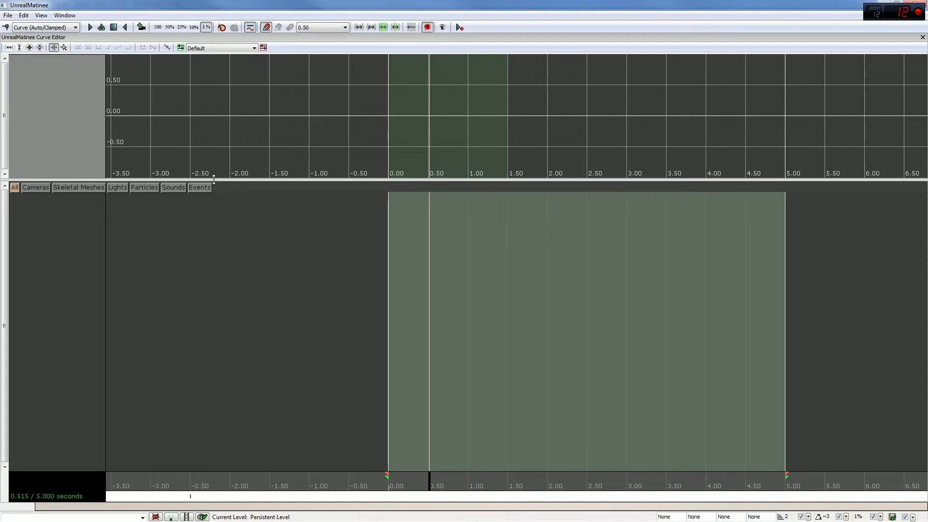
- Enlarge the Curve Editor pane, pan around its graph and try different heights for the pane
{"action": "left_click_drag", "start_coordinate": [248, 465], "coordinate": [249, 462]}
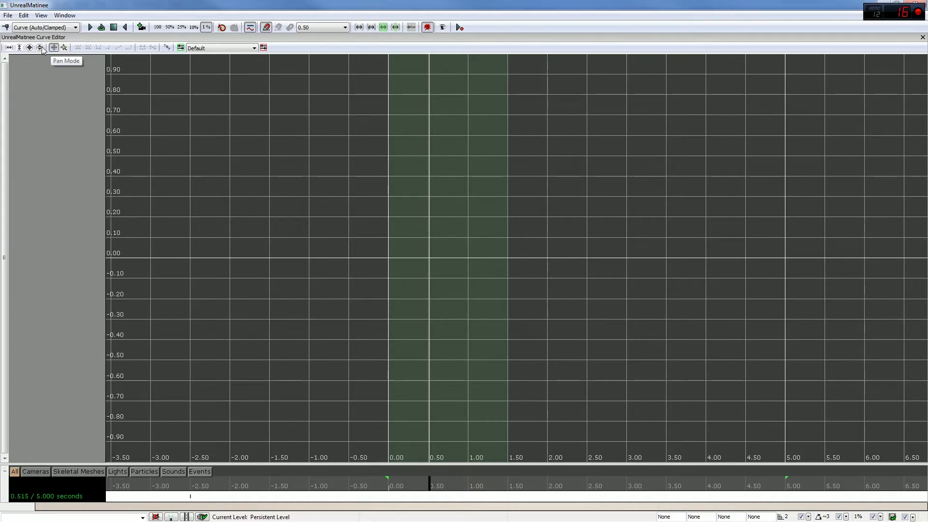
{"action": "left_click_drag", "start_coordinate": [427, 232], "coordinate": [773, 184]}
{"action": "left_click_drag", "start_coordinate": [319, 198], "coordinate": [733, 327]}
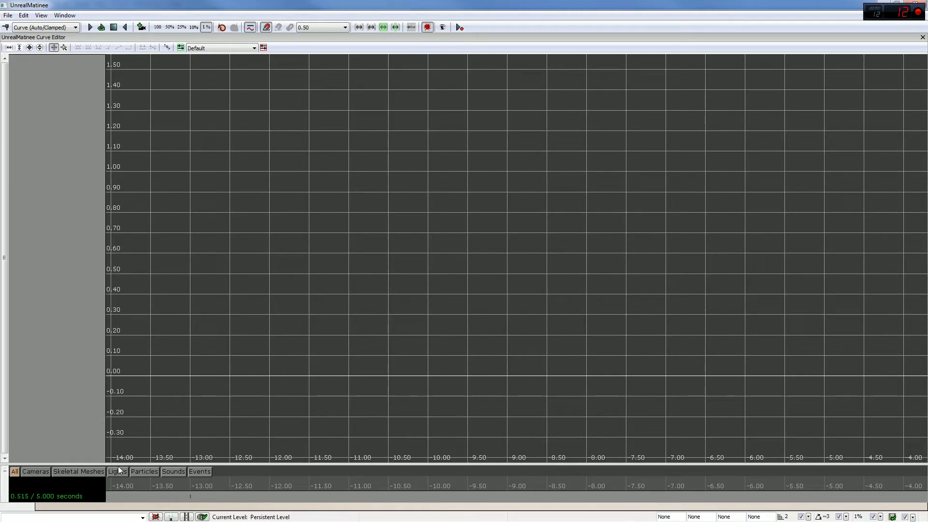
{"action": "left_click_drag", "start_coordinate": [96, 465], "coordinate": [205, 349]}
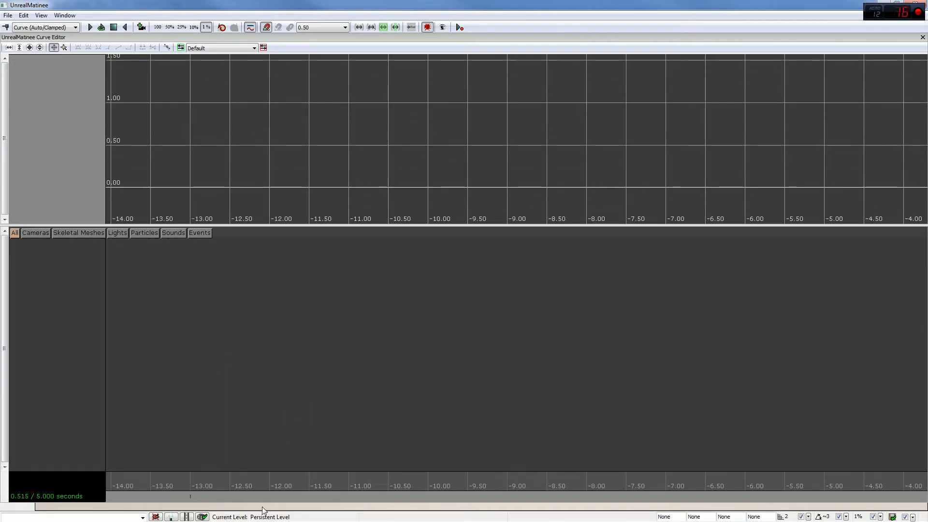
{"action": "left_click_drag", "start_coordinate": [123, 226], "coordinate": [149, 417]}
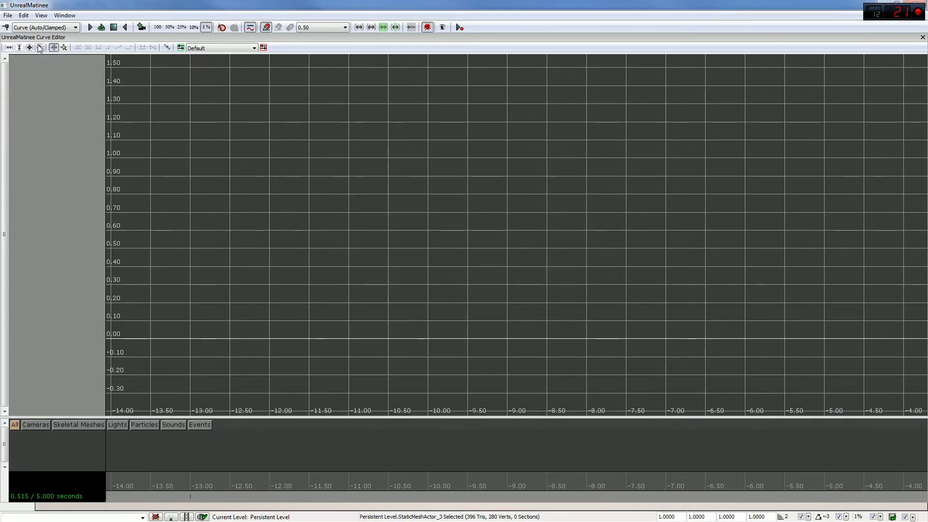
- Use Pan Mode in the Curve Editor to move around the graph and zoom out past the whole sequence
{"action": "left_click", "coordinate": [54, 47]}
{"action": "left_click_drag", "start_coordinate": [264, 163], "coordinate": [280, 208]}
{"action": "left_click_drag", "start_coordinate": [459, 238], "coordinate": [263, 222]}
{"action": "scroll", "coordinate": [340, 235], "scroll_direction": "down", "scroll_amount": 8}
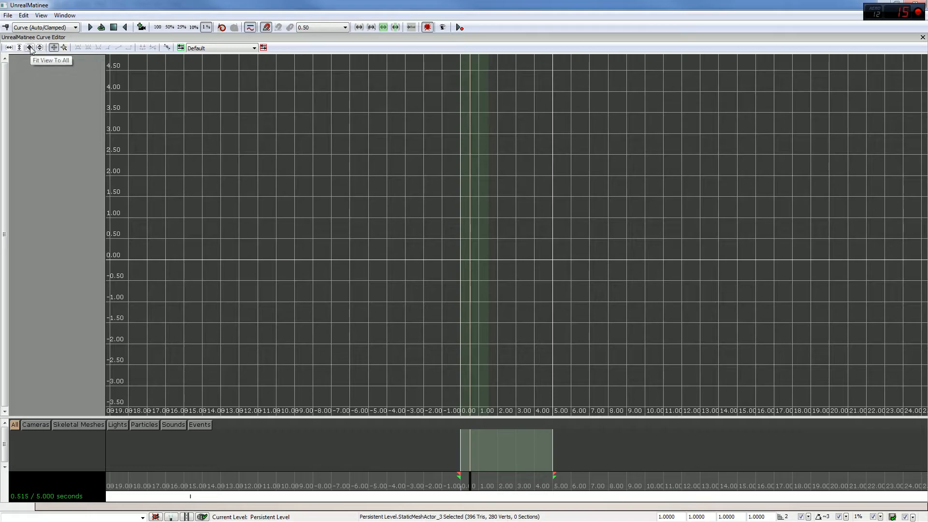
- Move the end of the green loop section to about 1.50 seconds and fit the view to the loop section
{"action": "left_click_drag", "start_coordinate": [553, 475], "coordinate": [490, 476]}
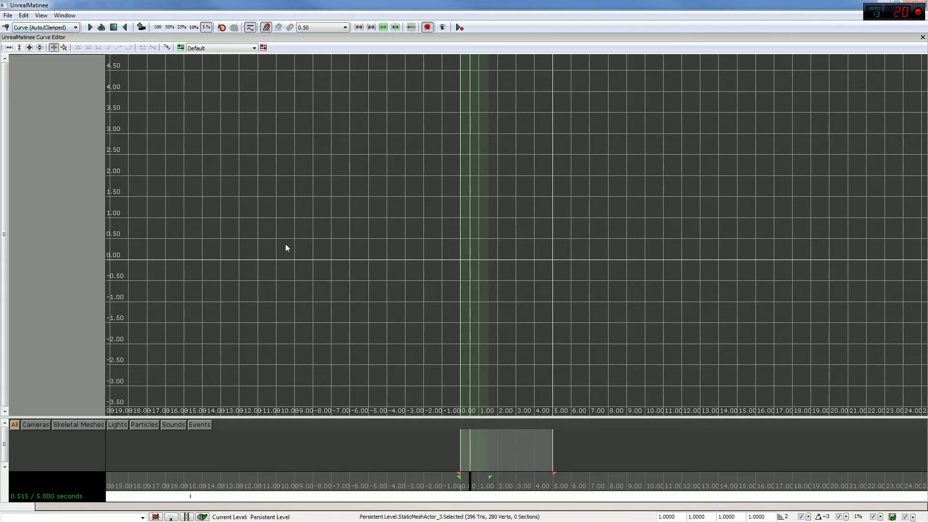
{"action": "scroll", "coordinate": [400, 282], "scroll_direction": "up", "scroll_amount": 2}
{"action": "scroll", "coordinate": [427, 307], "scroll_direction": "up", "scroll_amount": 2}
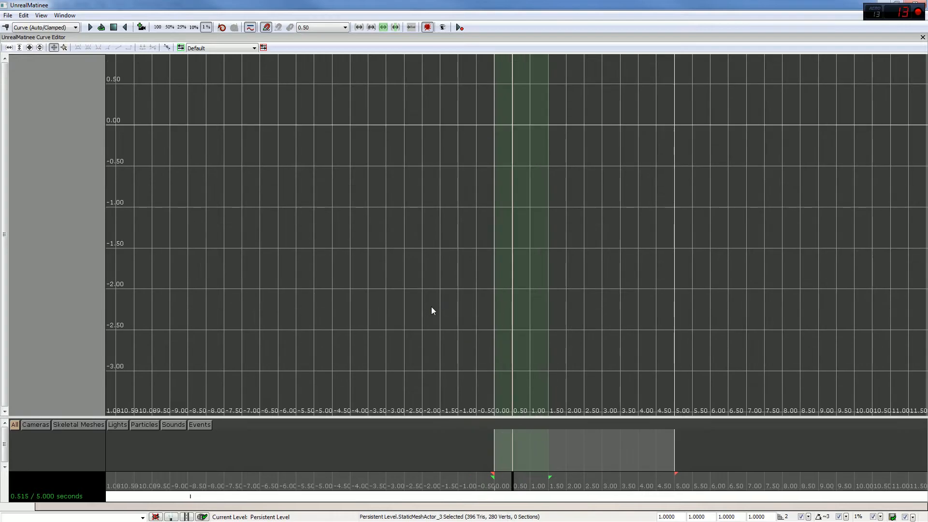
{"action": "scroll", "coordinate": [425, 290], "scroll_direction": "up", "scroll_amount": 2}
{"action": "scroll", "coordinate": [404, 305], "scroll_direction": "up", "scroll_amount": 1}
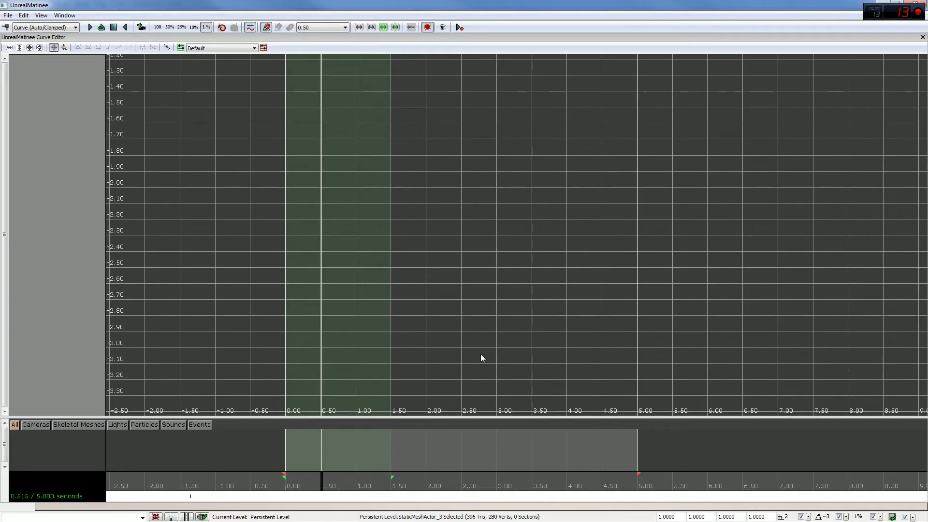
{"action": "scroll", "coordinate": [481, 356], "scroll_direction": "up", "scroll_amount": 2}
{"action": "left_click_drag", "start_coordinate": [480, 354], "coordinate": [564, 315]}
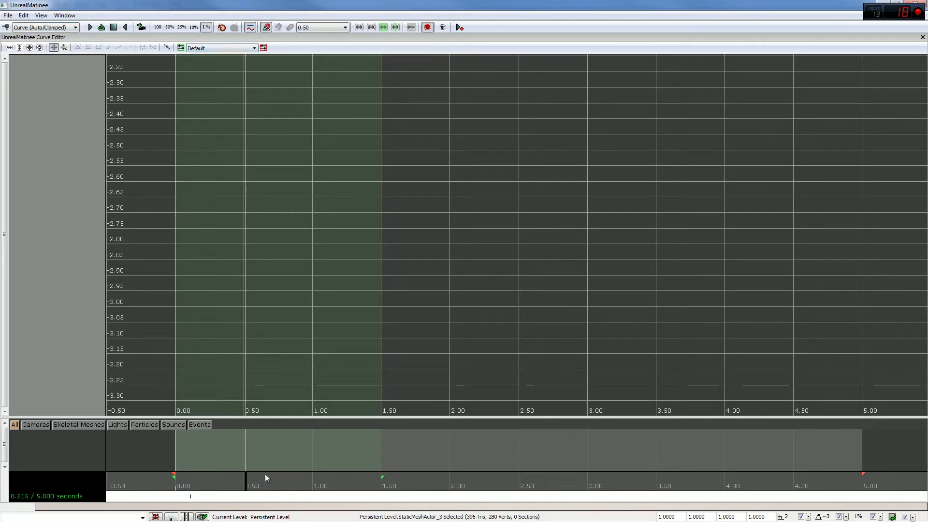
{"action": "left_click", "coordinate": [384, 27]}
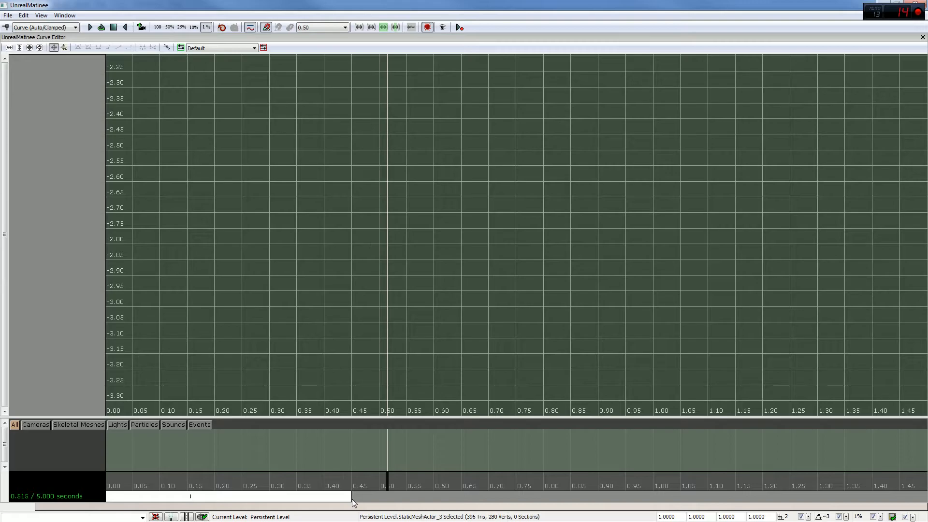
- Shrink the Curve Editor pane to enlarge the track area and restore the Matinee window to a smaller size
{"action": "left_click_drag", "start_coordinate": [361, 337], "coordinate": [360, 183]}
{"action": "right_click", "coordinate": [77, 233]}
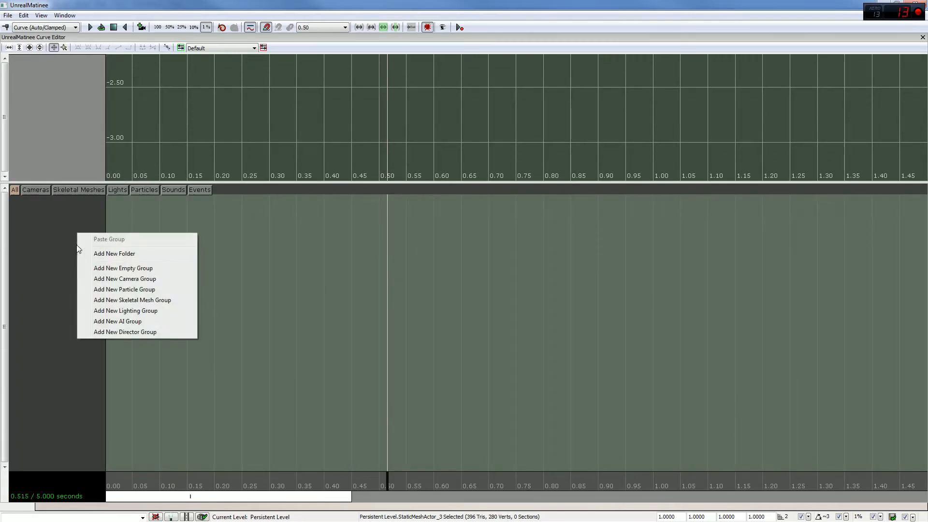
{"action": "key", "text": "Escape"}
{"action": "double_click", "coordinate": [270, 5]}
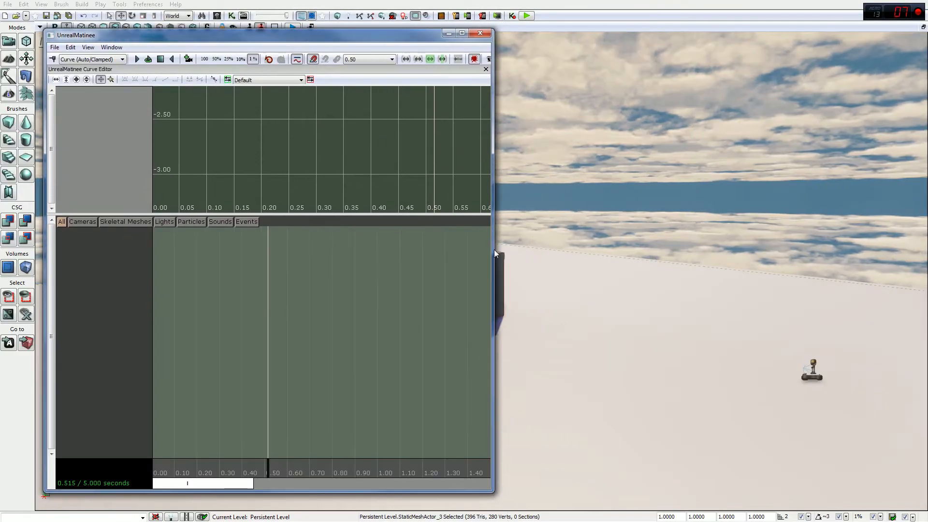
- Add a new empty group named Test for the KActor in the level
{"action": "right_click", "coordinate": [90, 255]}
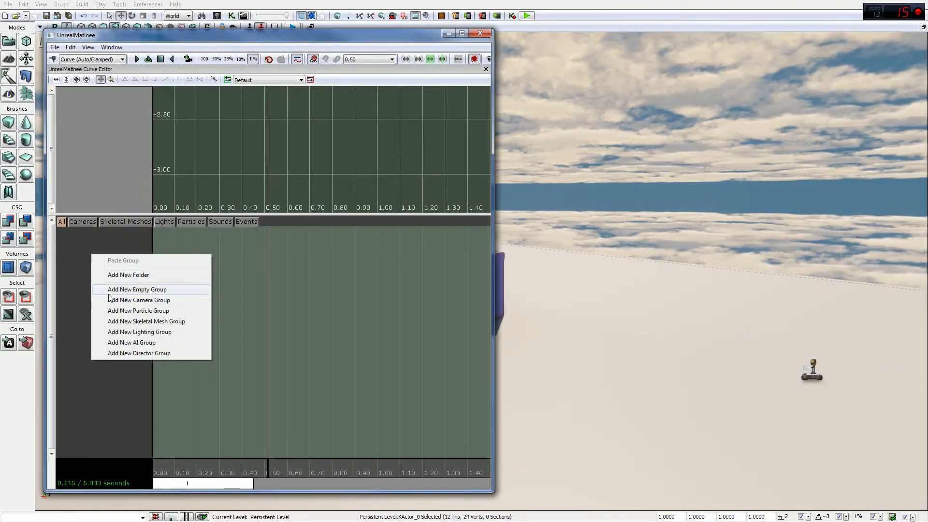
{"action": "left_click", "coordinate": [123, 286]}
{"action": "type", "text": "Yt"}
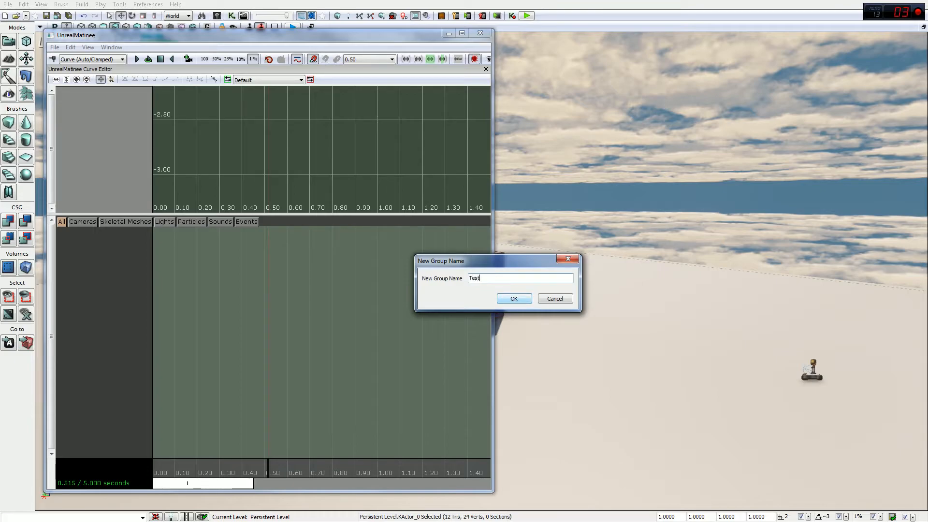
{"action": "left_click", "coordinate": [513, 298]}
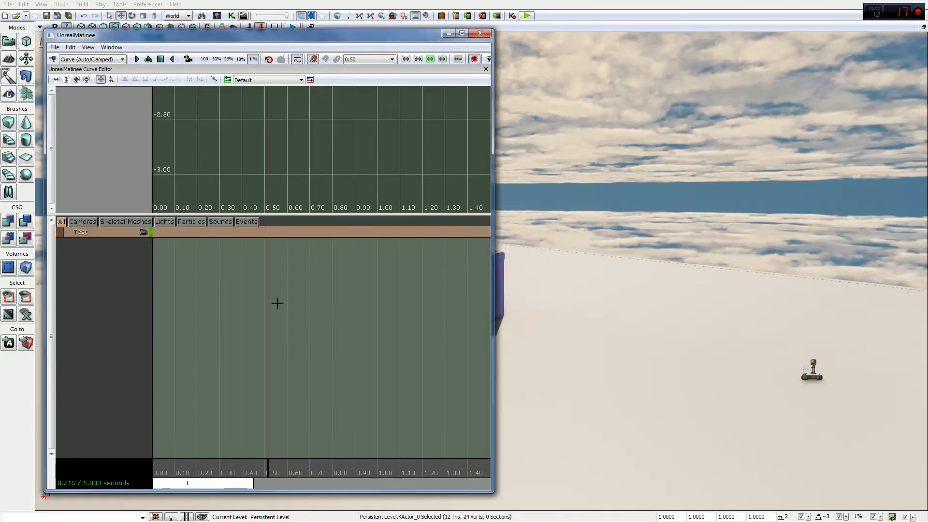
- Add a Movement track to the Test group, maximize the Matinee window and add a movement key at 0.50 seconds
{"action": "right_click", "coordinate": [105, 235]}
{"action": "left_click", "coordinate": [159, 313]}
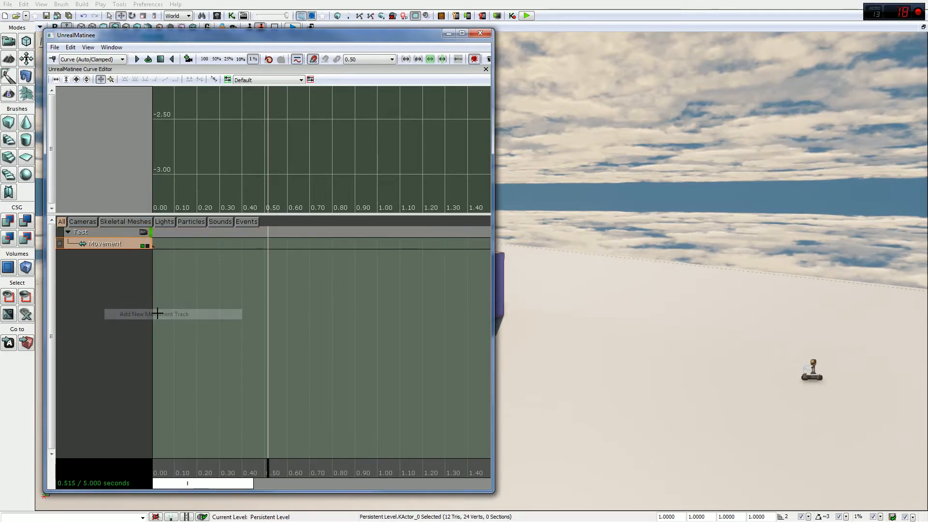
{"action": "left_click", "coordinate": [462, 33]}
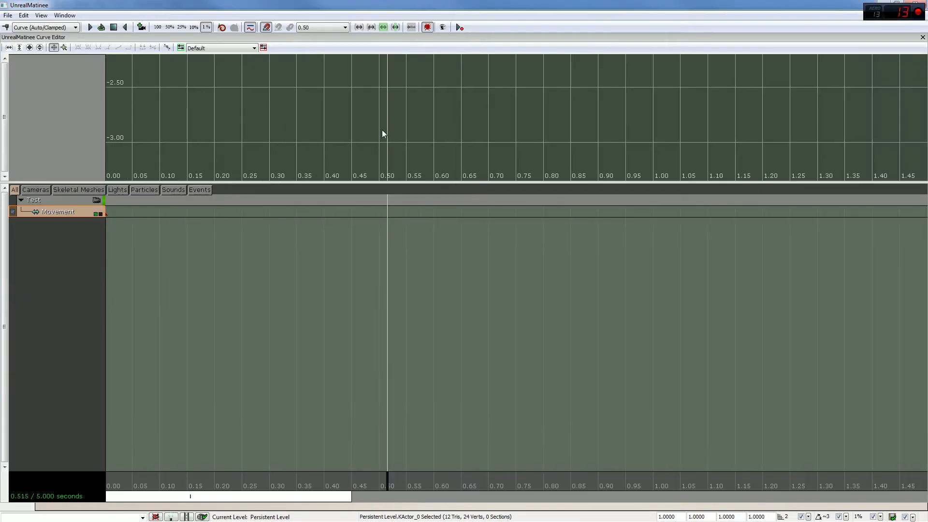
{"action": "key", "text": "Return"}
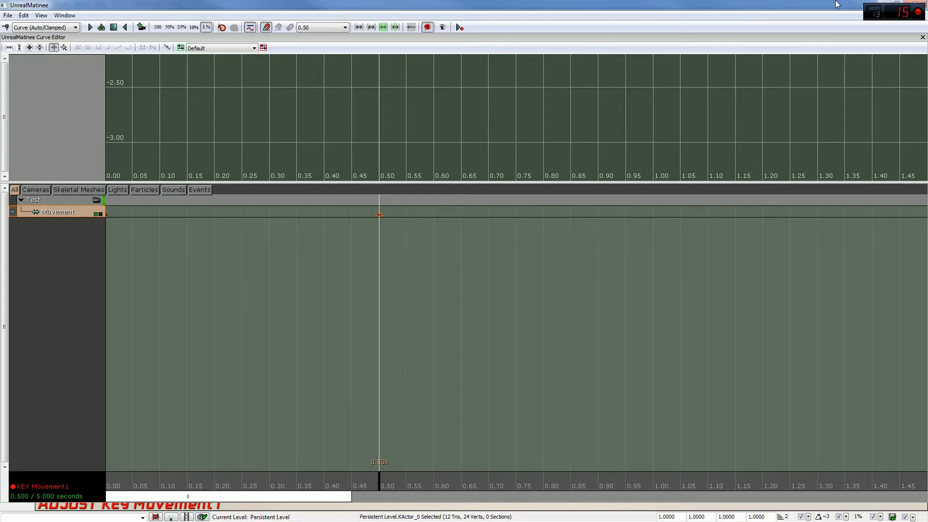
- Move the KActor cube along its X axis to set its position for the 0.50-second movement key
{"action": "left_click", "coordinate": [878, 5]}
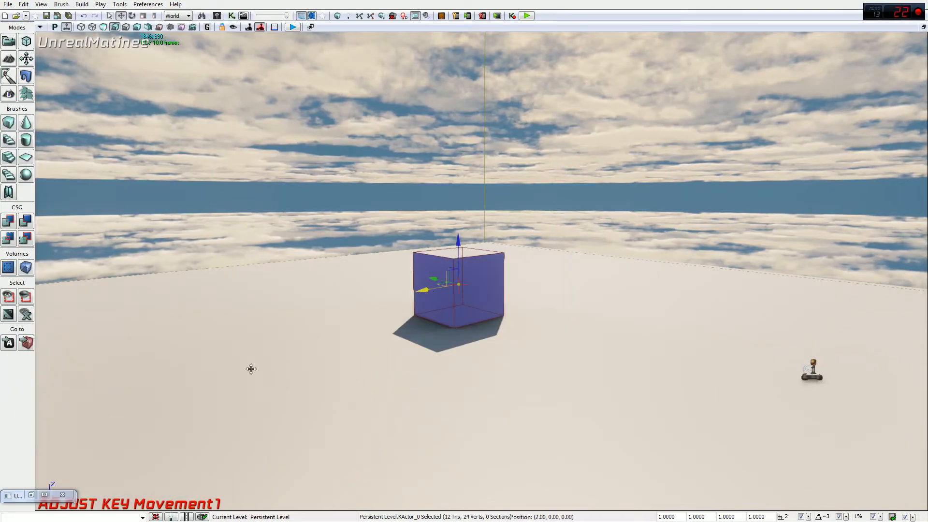
{"action": "left_click_drag", "start_coordinate": [283, 354], "coordinate": [168, 416], "text": "ctrl"}
{"action": "left_click", "coordinate": [31, 494]}
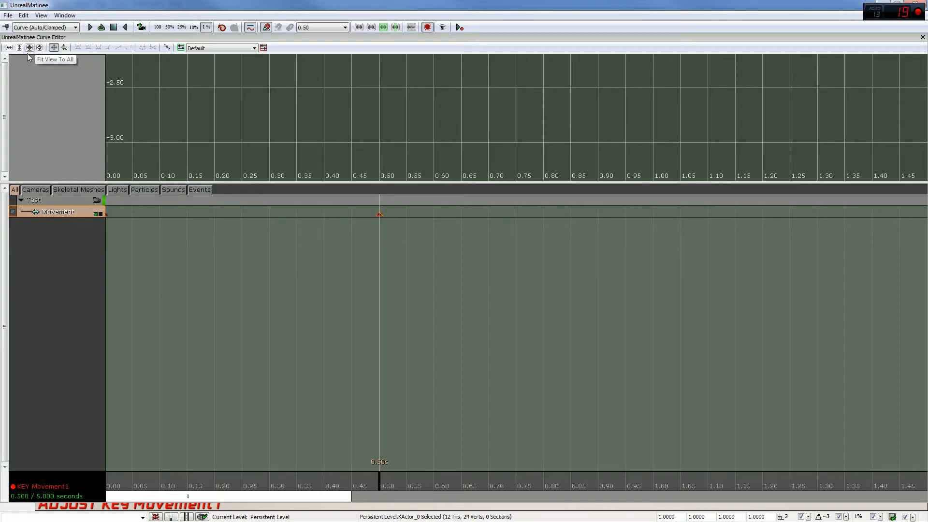
- Enlarge the Curve Editor pane over the track area and zoom its view out around the loop section
{"action": "left_click_drag", "start_coordinate": [239, 182], "coordinate": [249, 404]}
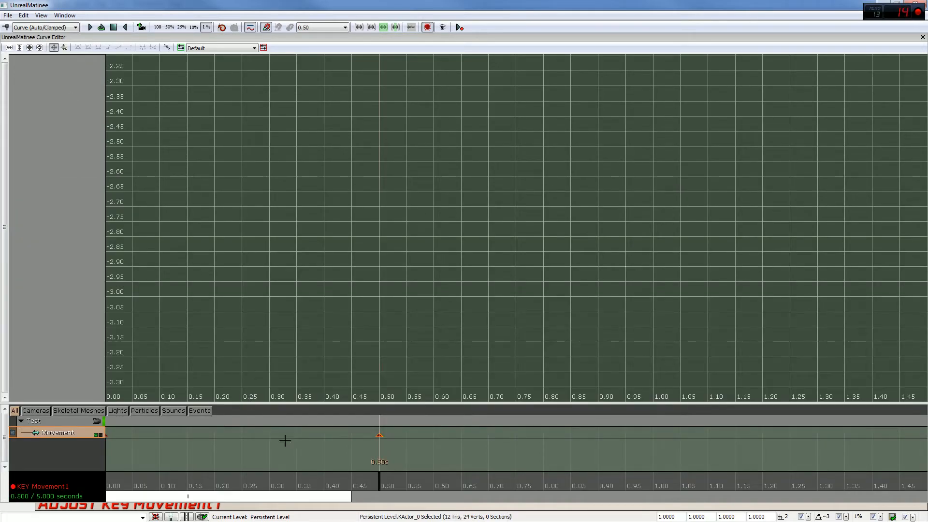
{"action": "scroll", "coordinate": [382, 176], "scroll_direction": "down", "scroll_amount": 6}
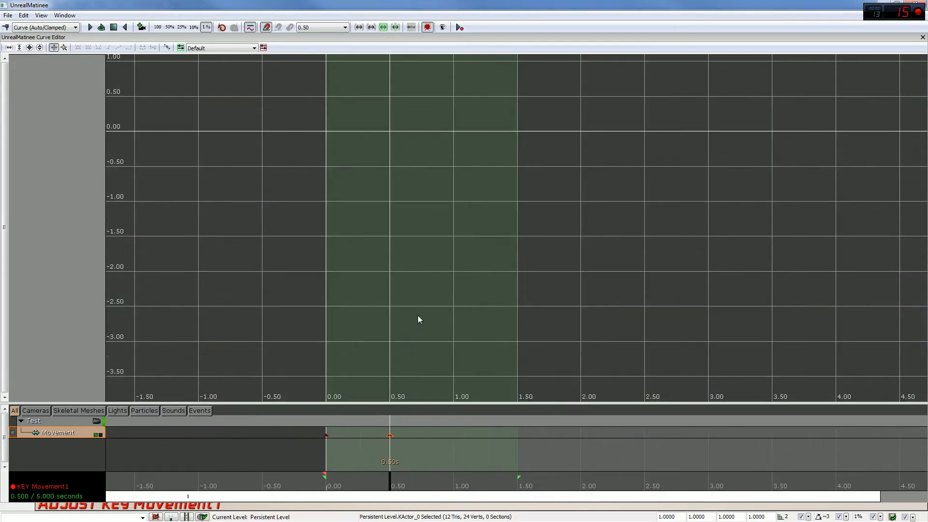
{"action": "left_click_drag", "start_coordinate": [431, 196], "coordinate": [447, 91]}
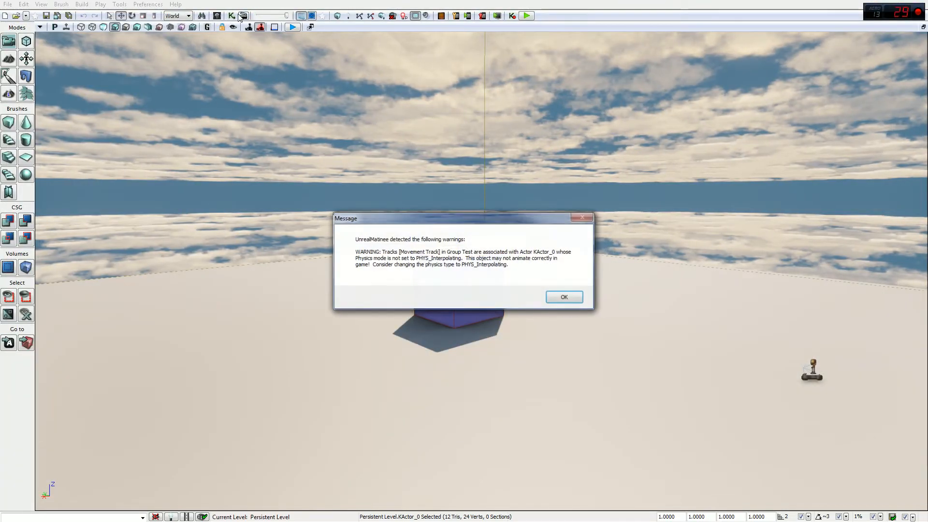
- Dismiss the physics warning and try to convert the KActor cube to a Mover
{"action": "left_click", "coordinate": [559, 297]}
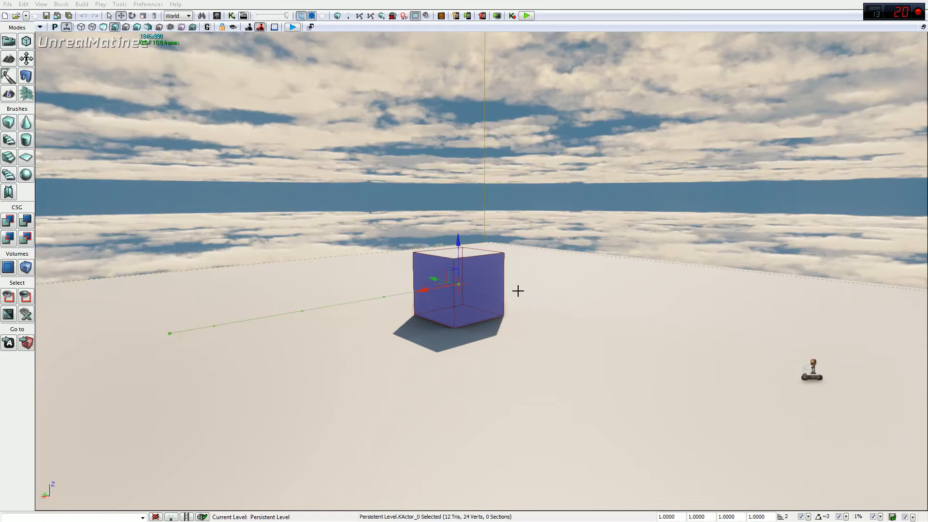
{"action": "right_click", "coordinate": [476, 266]}
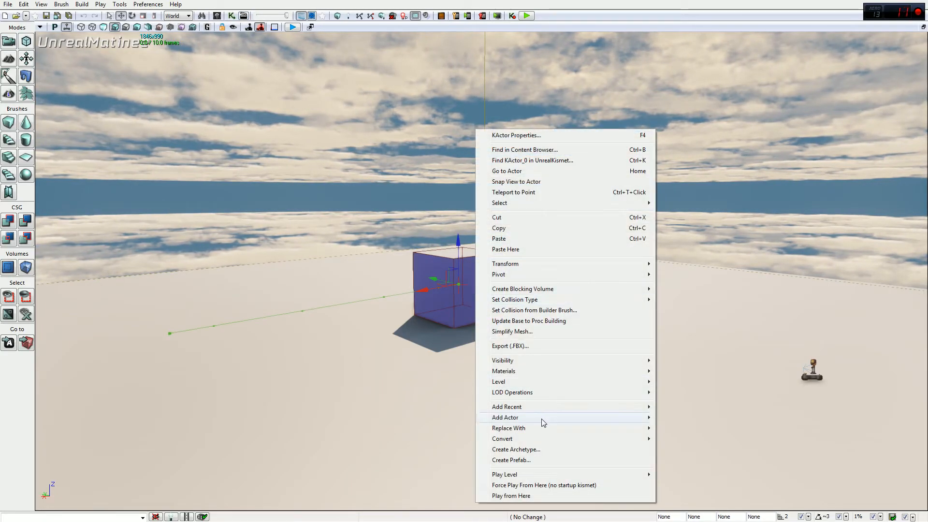
{"action": "mouse_move", "coordinate": [543, 439]}
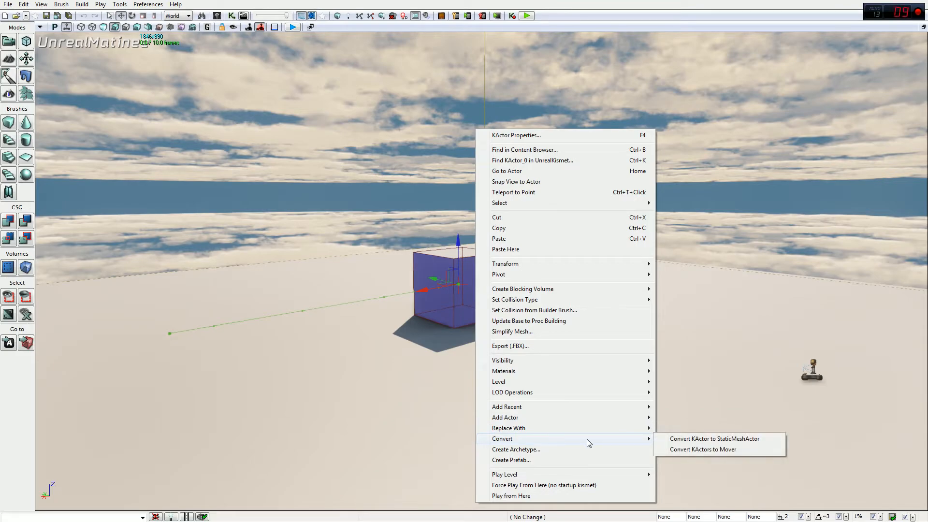
{"action": "left_click", "coordinate": [702, 450]}
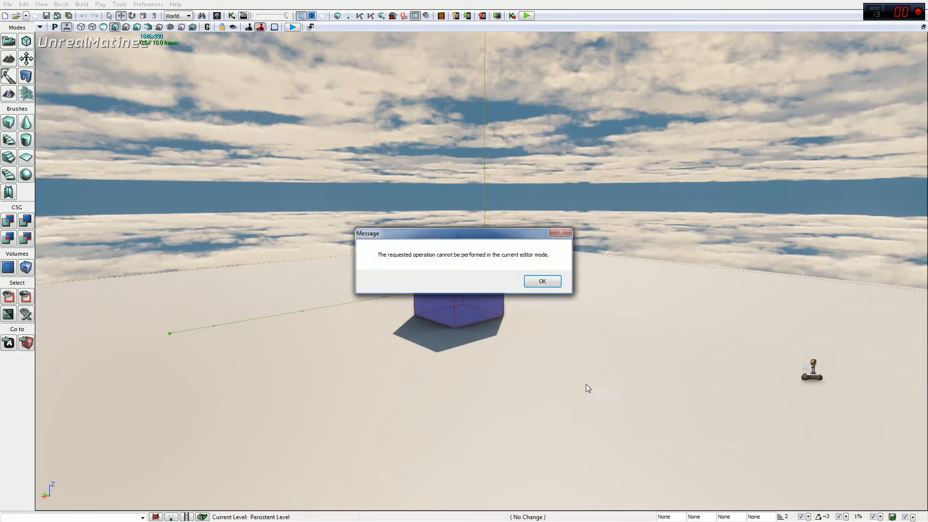
{"action": "left_click", "coordinate": [544, 282]}
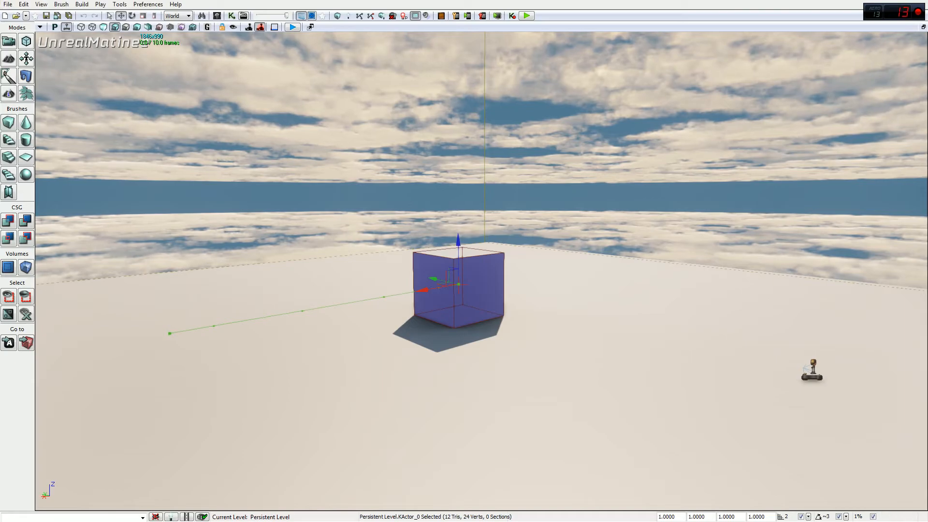
- Convert the KActor cube to a Mover, accepting that it is referenced by an UnrealKismet sequence
{"action": "right_click", "coordinate": [484, 290]}
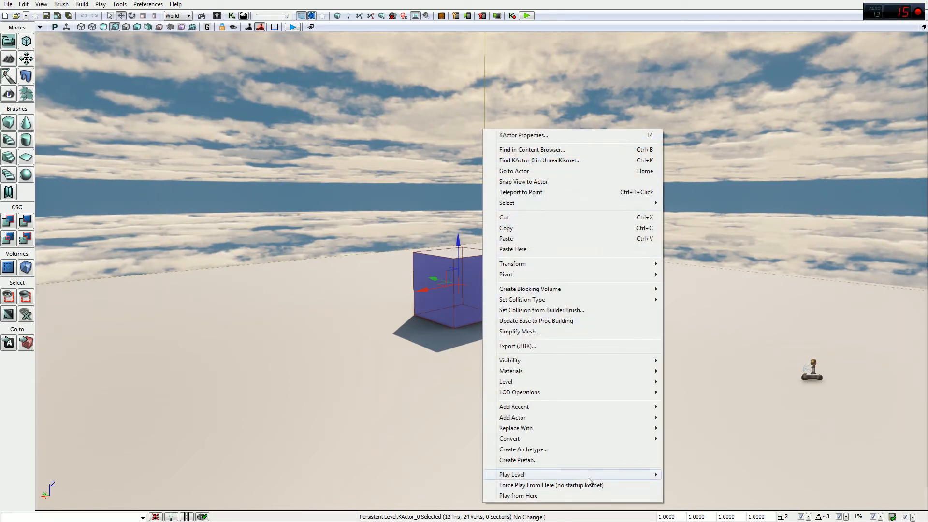
{"action": "mouse_move", "coordinate": [605, 438]}
{"action": "left_click", "coordinate": [686, 450]}
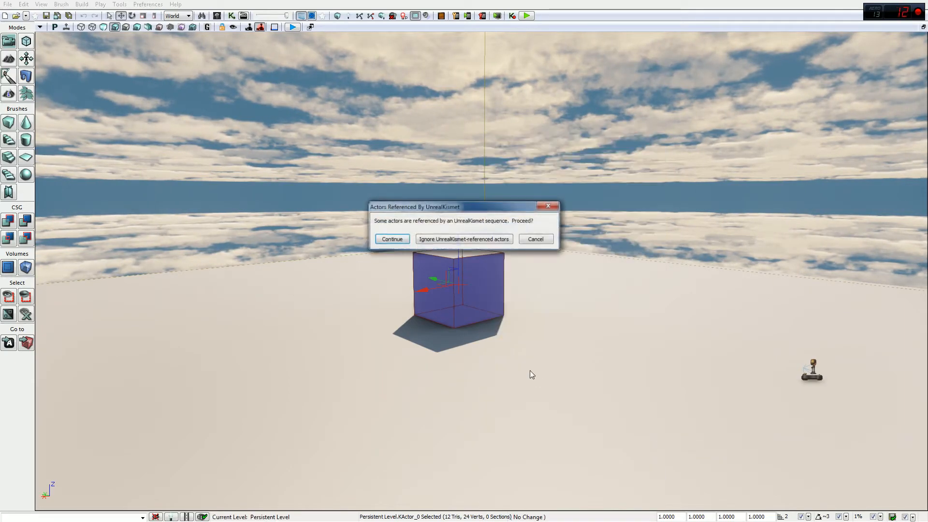
{"action": "left_click", "coordinate": [391, 239]}
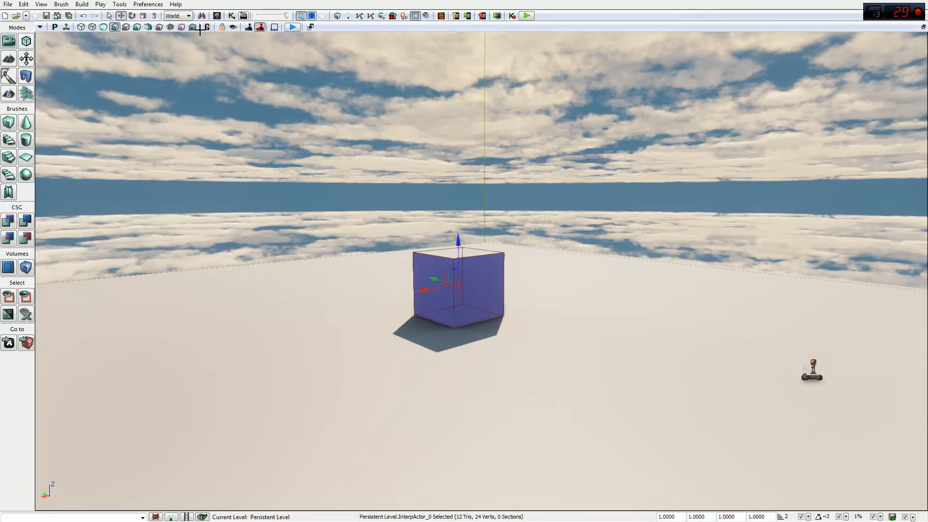
- Reopen Matinee, move its window aside from the cube and remove the old Test group
{"action": "left_click", "coordinate": [243, 16]}
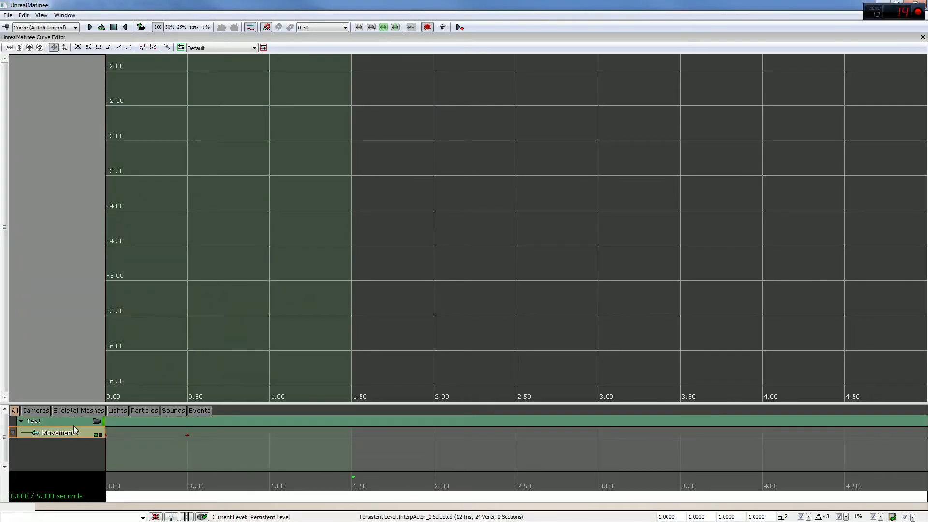
{"action": "left_click_drag", "start_coordinate": [377, 5], "coordinate": [666, 45]}
{"action": "right_click", "coordinate": [458, 131]}
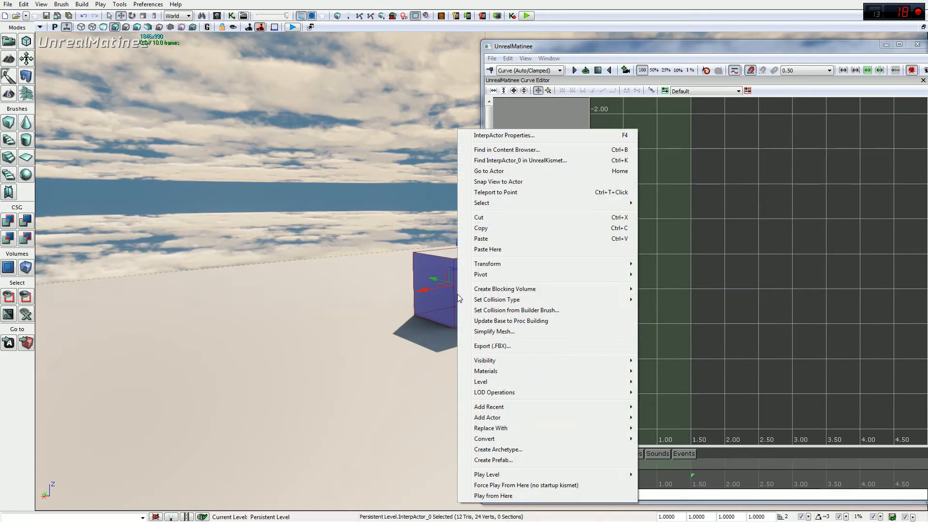
{"action": "left_click", "coordinate": [556, 43]}
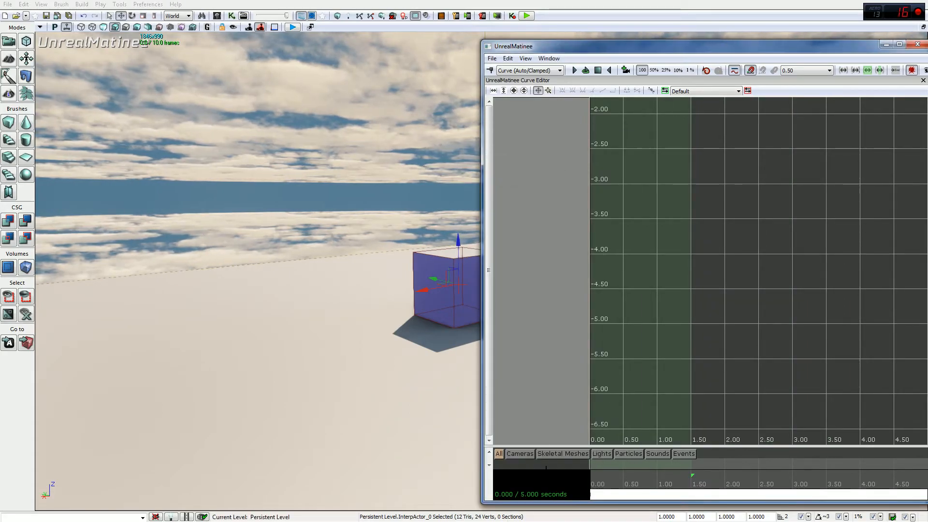
- Add a new empty group named Test for the selected InterpActor cube
{"action": "right_click", "coordinate": [551, 463]}
{"action": "left_click", "coordinate": [604, 388]}
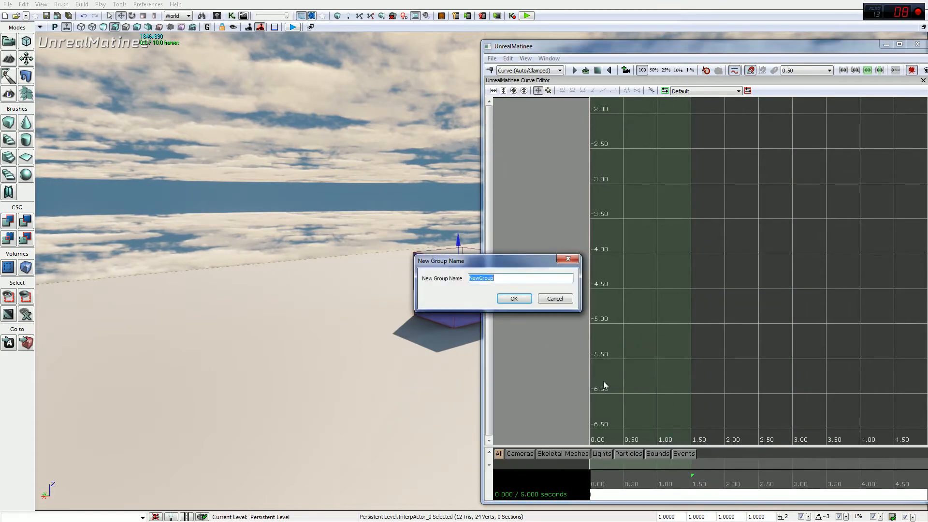
{"action": "type", "text": "Test"}
{"action": "left_click", "coordinate": [514, 298]}
- Reposition and heighten the Matinee window, and add a Movement track to the new Test group
{"action": "left_click_drag", "start_coordinate": [578, 46], "coordinate": [416, 9]}
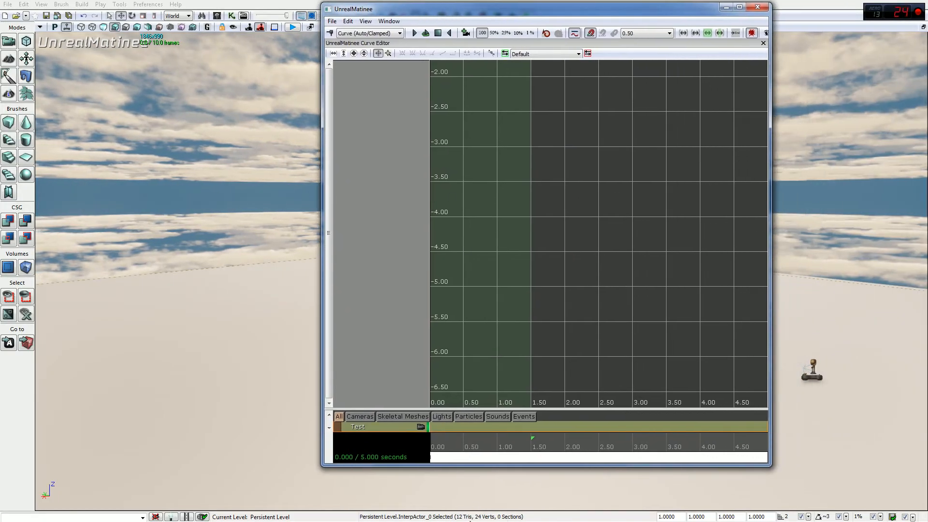
{"action": "left_click_drag", "start_coordinate": [481, 465], "coordinate": [477, 514]}
{"action": "right_click", "coordinate": [390, 426]}
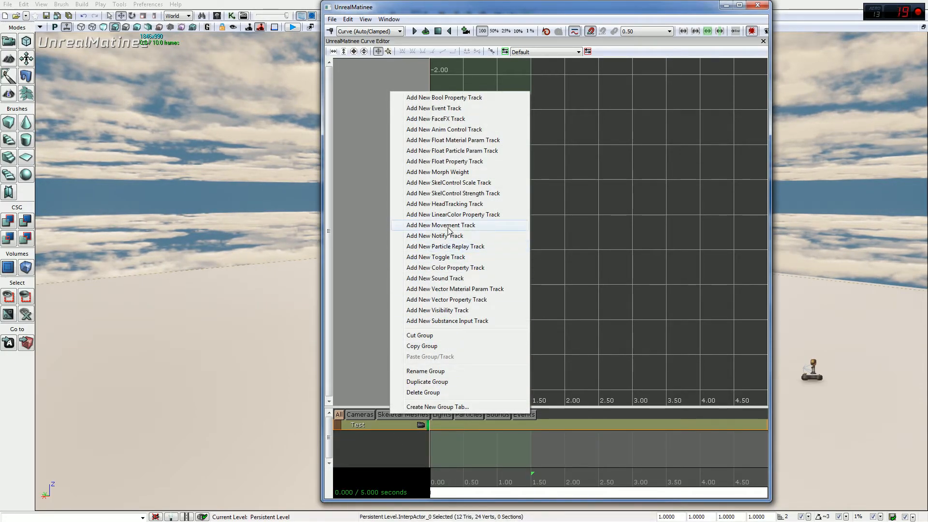
{"action": "left_click", "coordinate": [449, 225]}
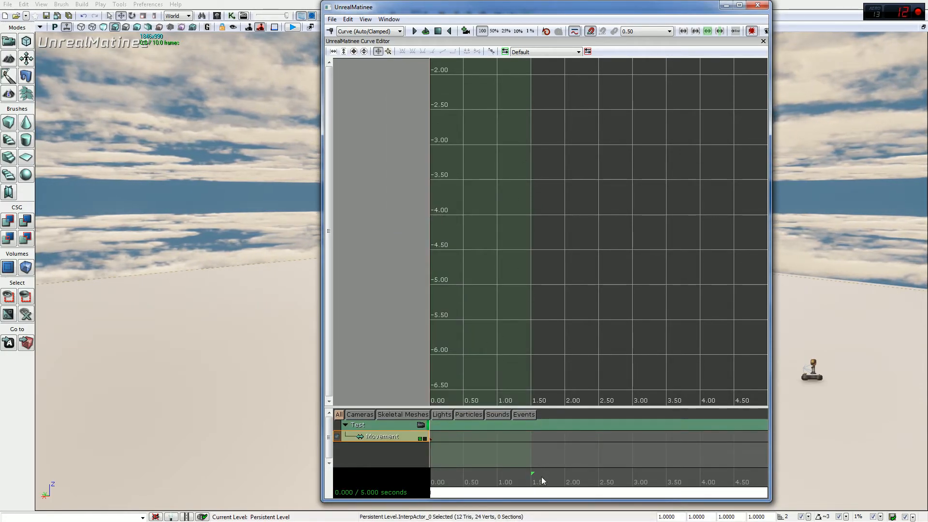
- Add a movement key at 2.50 seconds and move the cube about 880 units along its X axis
{"action": "left_click", "coordinate": [604, 477]}
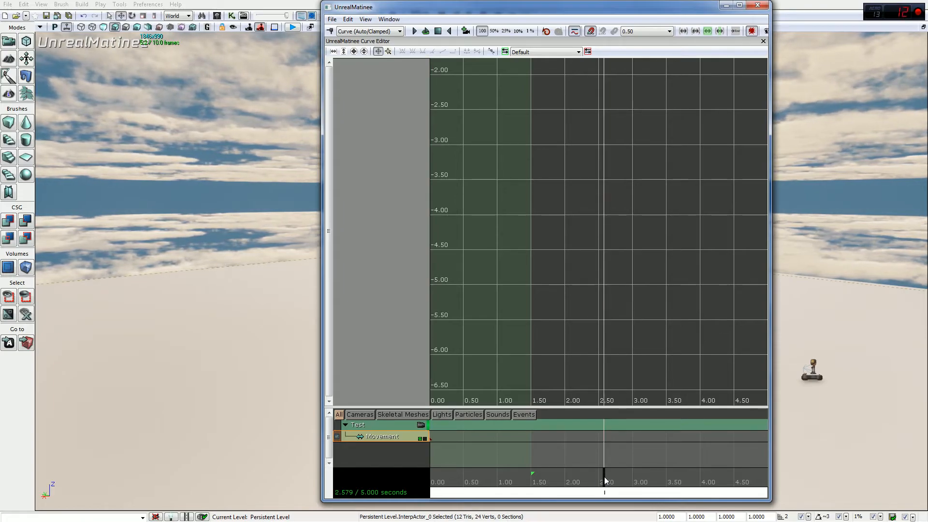
{"action": "key", "text": "Return"}
{"action": "left_click_drag", "start_coordinate": [629, 13], "coordinate": [827, 39]}
{"action": "left_click_drag", "start_coordinate": [424, 291], "coordinate": [144, 422]}
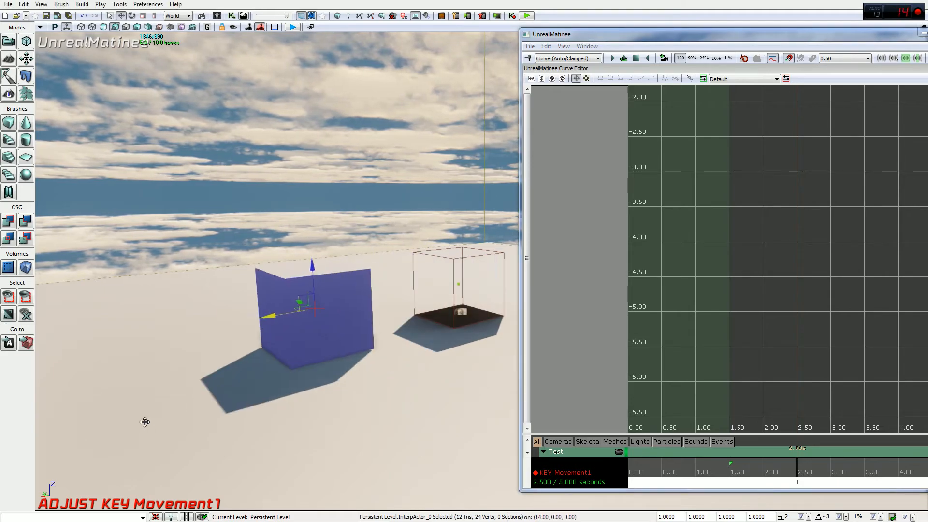
- Maximize the Matinee window, show the Movement track's curves in the Curve Editor and fit the view to all
{"action": "left_click_drag", "start_coordinate": [604, 34], "coordinate": [448, 1]}
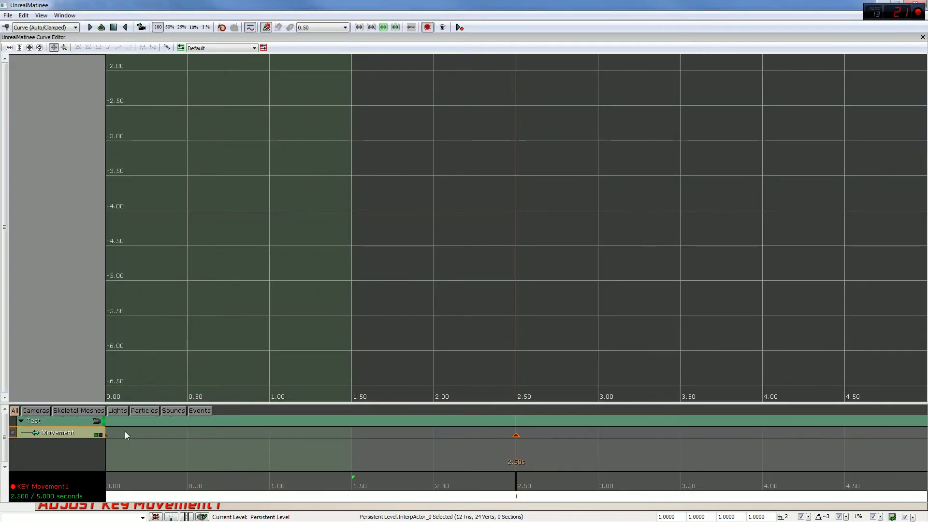
{"action": "left_click", "coordinate": [100, 434]}
{"action": "left_click_drag", "start_coordinate": [380, 289], "coordinate": [424, 247]}
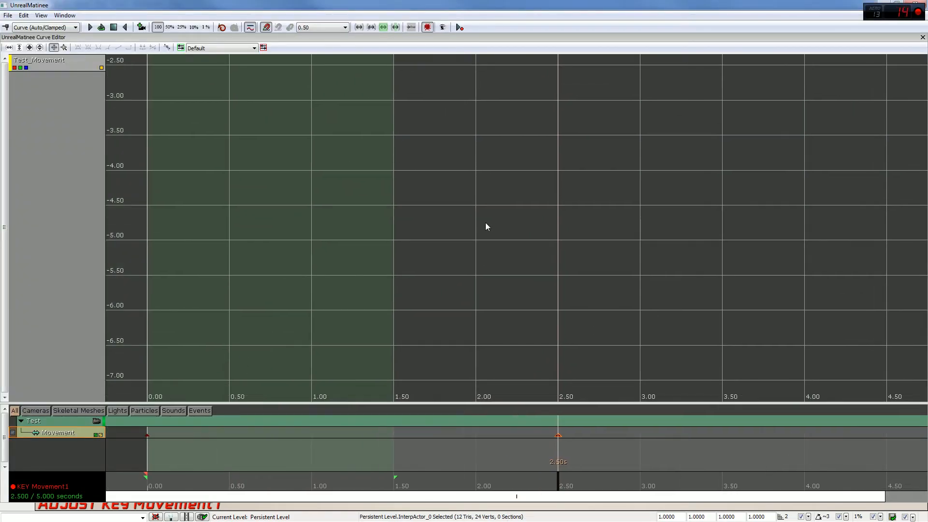
{"action": "left_click", "coordinate": [29, 47]}
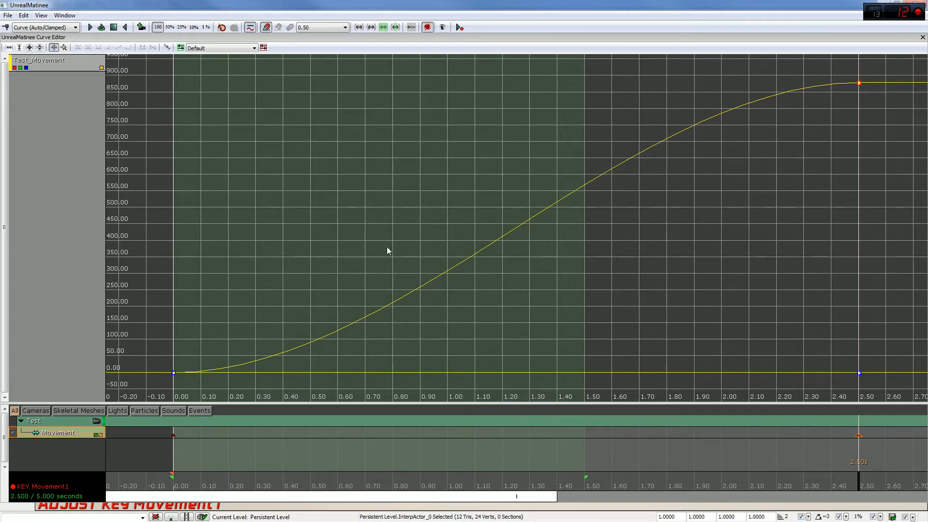
- Toggle the Movement track's curves off and on in the Curve Editor, ending with them shown and the track selected
{"action": "left_click", "coordinate": [99, 435]}
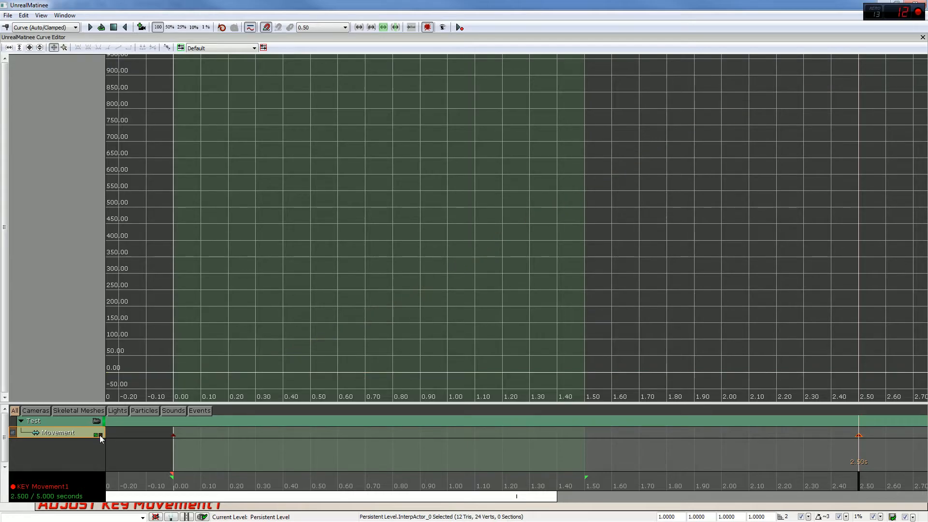
{"action": "left_click", "coordinate": [100, 436]}
{"action": "left_click", "coordinate": [100, 435]}
{"action": "left_click", "coordinate": [100, 435]}
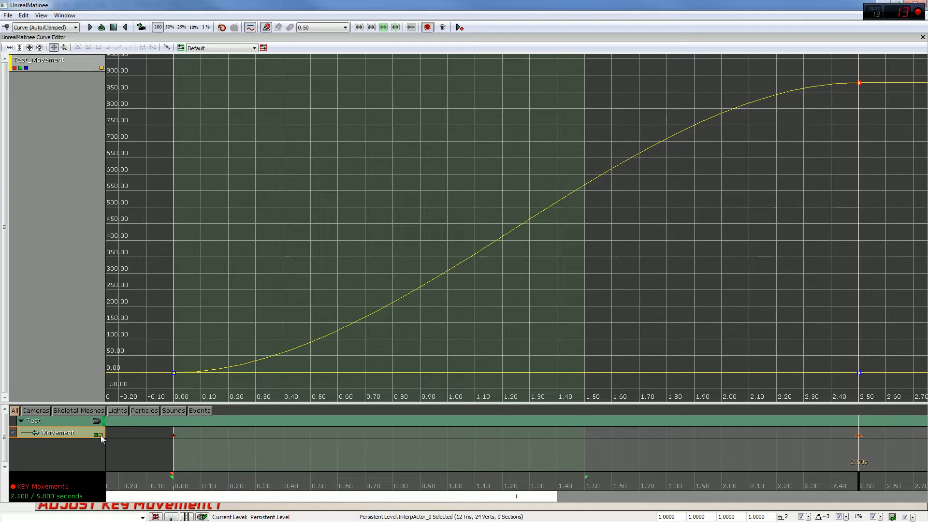
{"action": "left_click", "coordinate": [67, 431]}
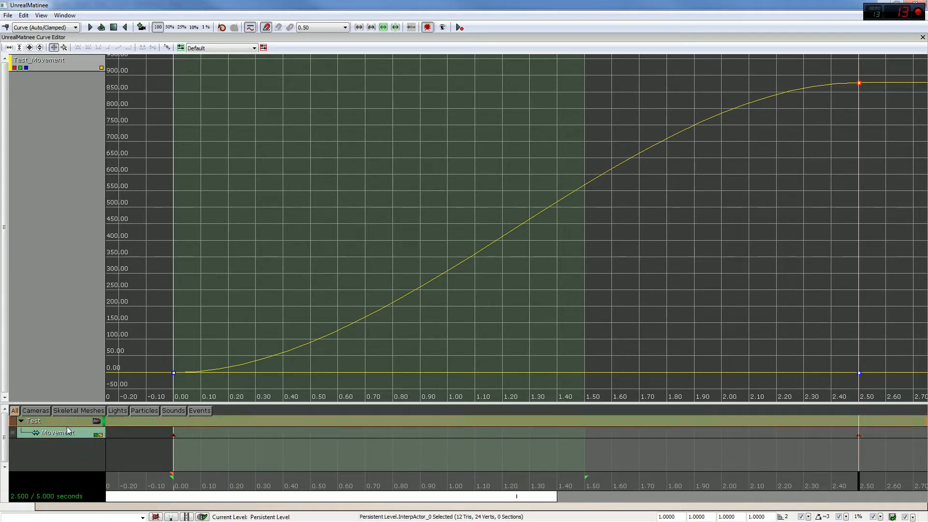
{"action": "left_click", "coordinate": [81, 431]}
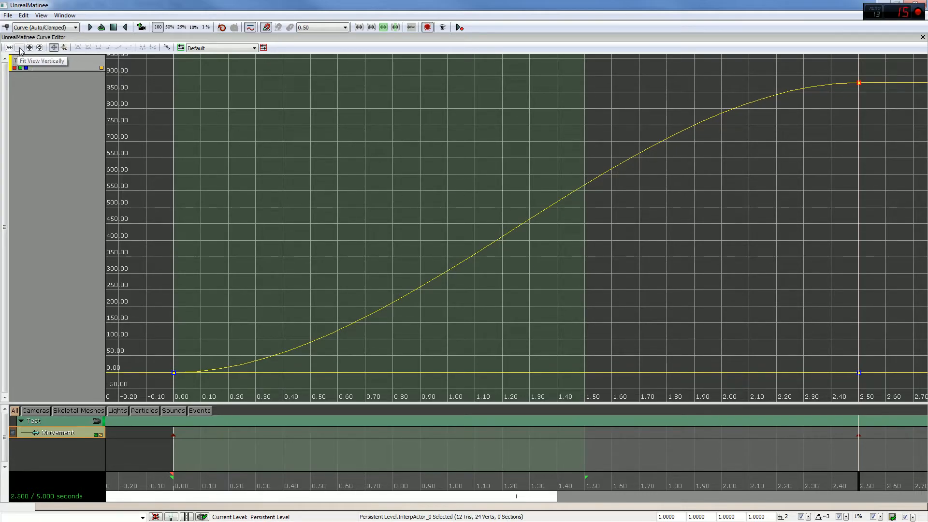
- Pan the curve view away and refit it horizontally, vertically and to all to compare the Curve Editor fit options
{"action": "left_click_drag", "start_coordinate": [421, 127], "coordinate": [340, 133]}
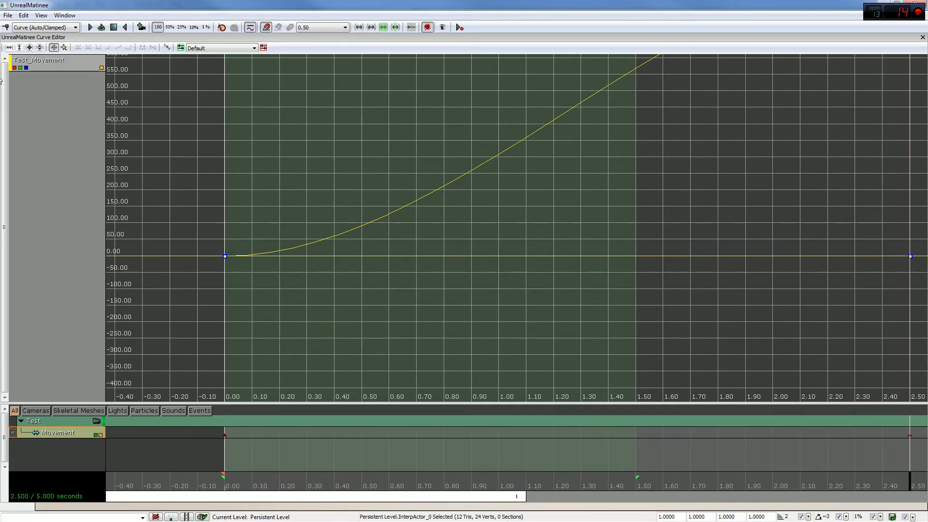
{"action": "left_click_drag", "start_coordinate": [445, 151], "coordinate": [395, 151]}
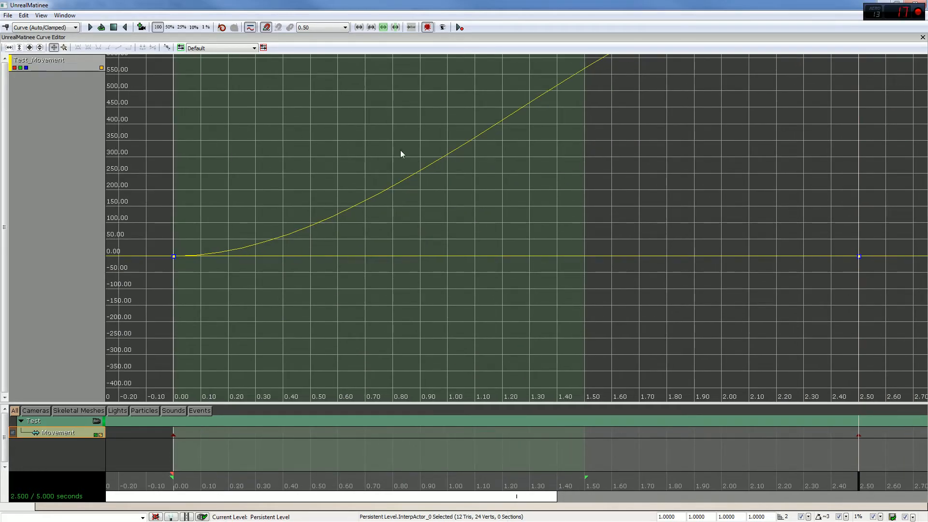
{"action": "left_click_drag", "start_coordinate": [669, 178], "coordinate": [417, 235]}
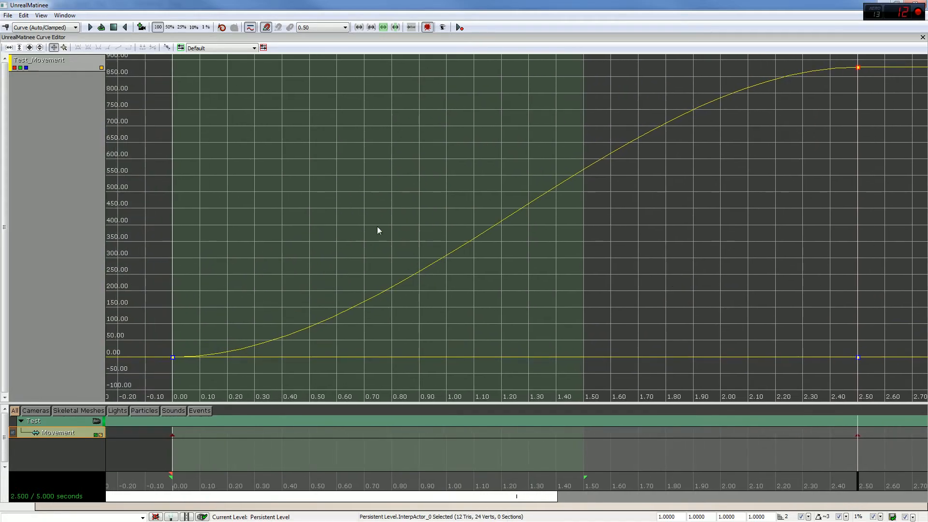
{"action": "left_click", "coordinate": [20, 48]}
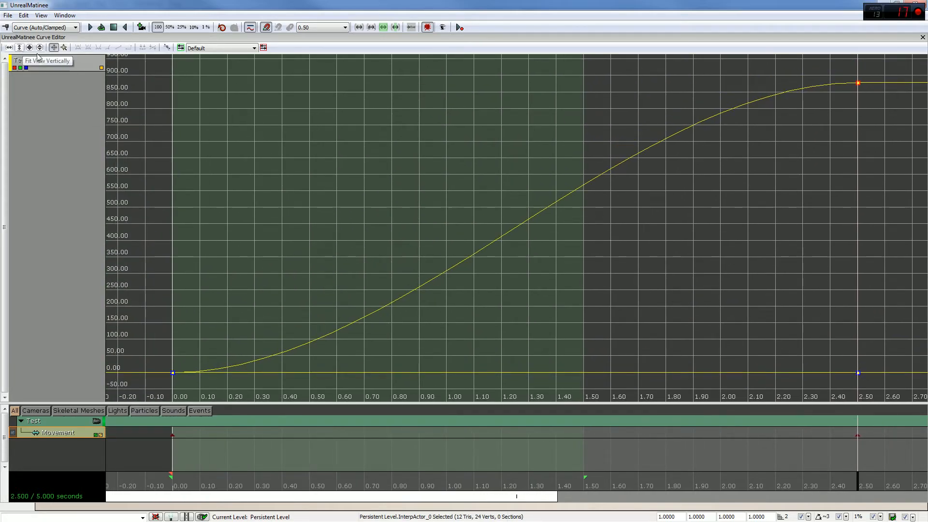
{"action": "left_click_drag", "start_coordinate": [457, 140], "coordinate": [416, 315]}
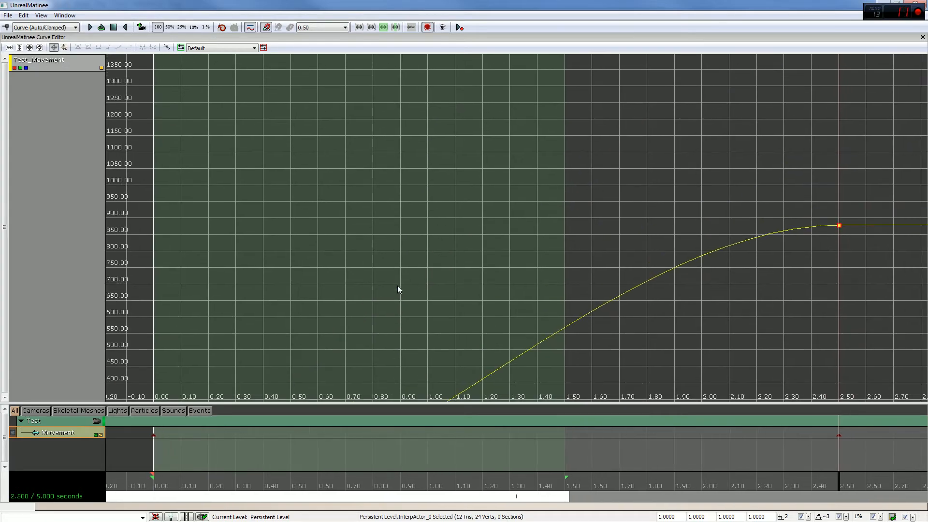
{"action": "left_click", "coordinate": [30, 47]}
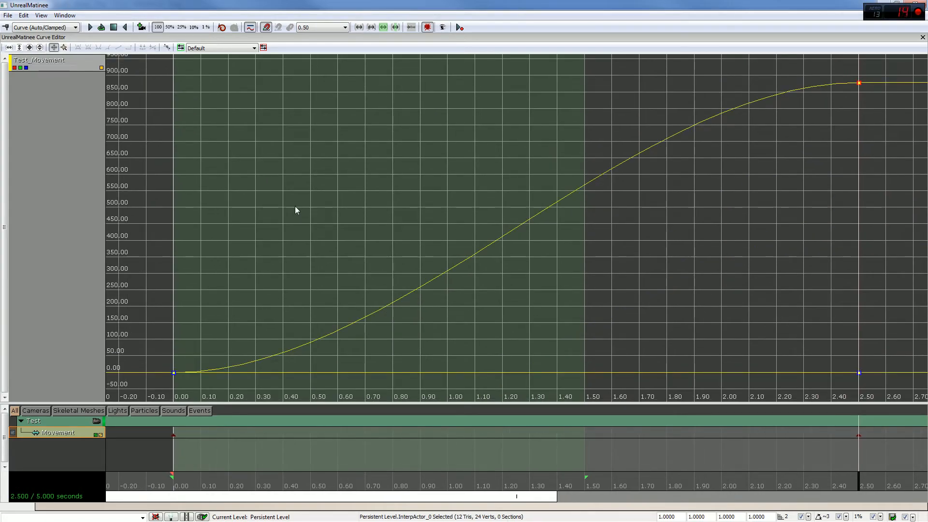
- Pan the Movement curve out of view in several directions, refit it horizontally and finish with a fit to the whole curve
{"action": "left_click_drag", "start_coordinate": [213, 200], "coordinate": [18, 210]}
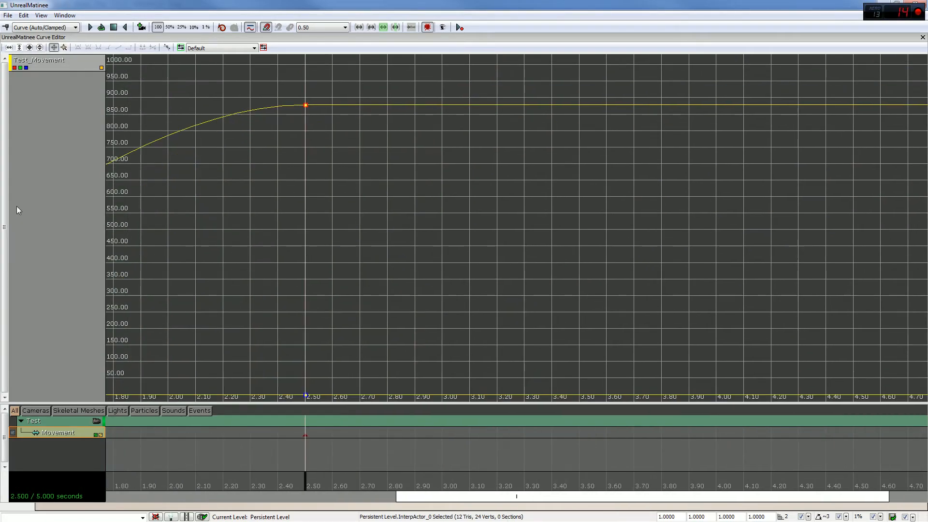
{"action": "left_click", "coordinate": [9, 47]}
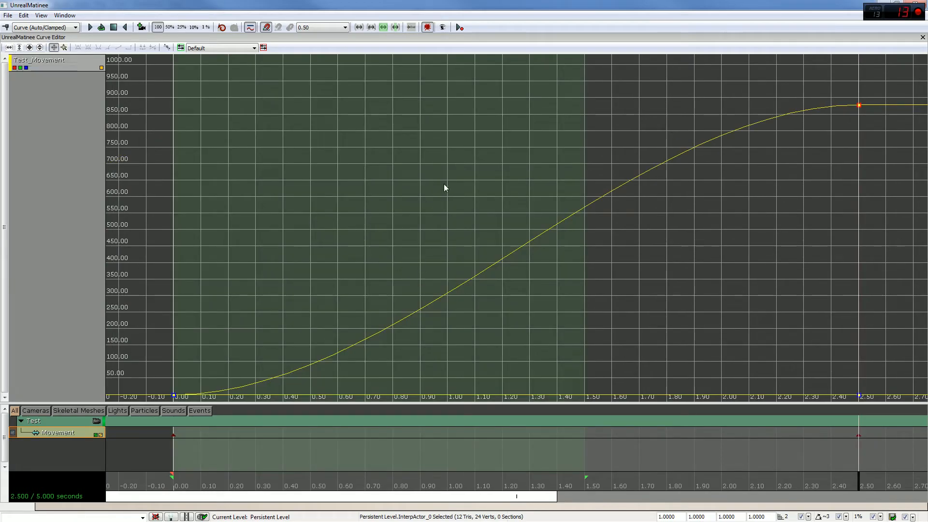
{"action": "left_click_drag", "start_coordinate": [443, 188], "coordinate": [465, 373]}
{"action": "left_click_drag", "start_coordinate": [496, 177], "coordinate": [667, 178]}
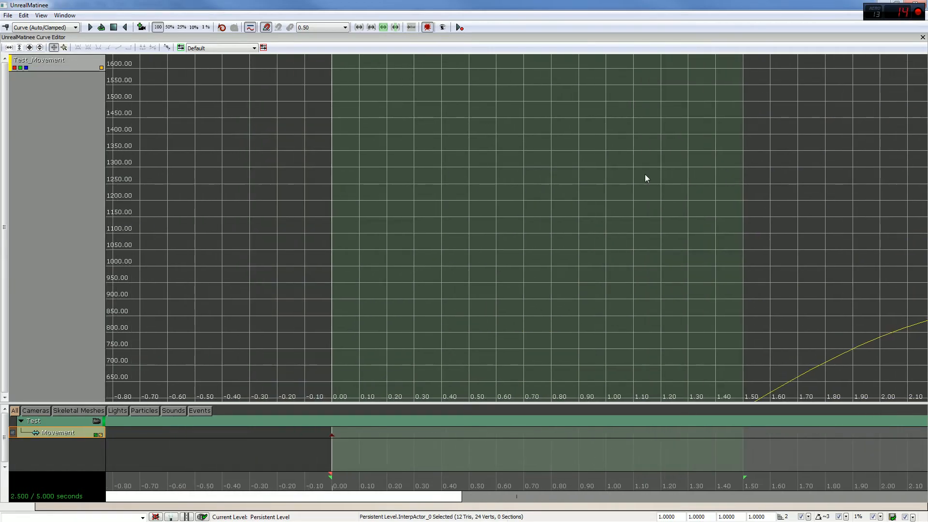
{"action": "left_click_drag", "start_coordinate": [732, 159], "coordinate": [572, 160]}
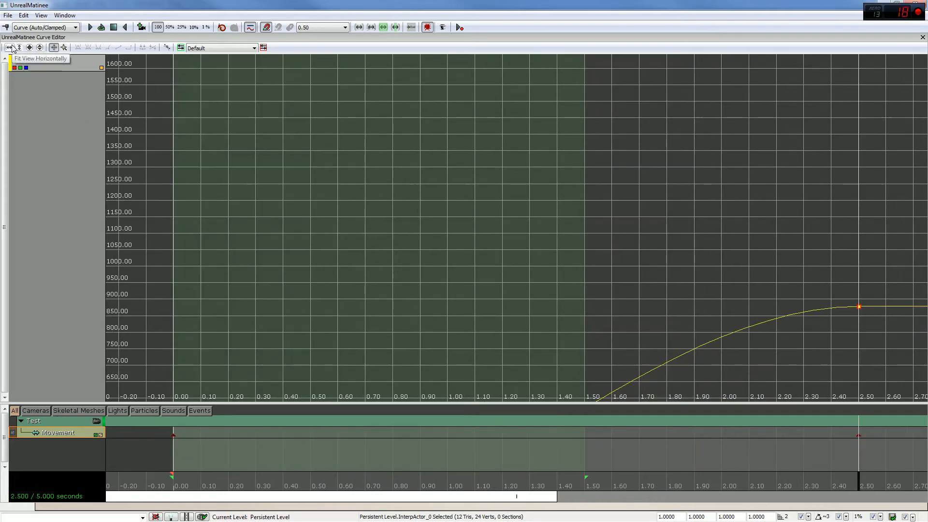
{"action": "left_click_drag", "start_coordinate": [452, 254], "coordinate": [416, 133]}
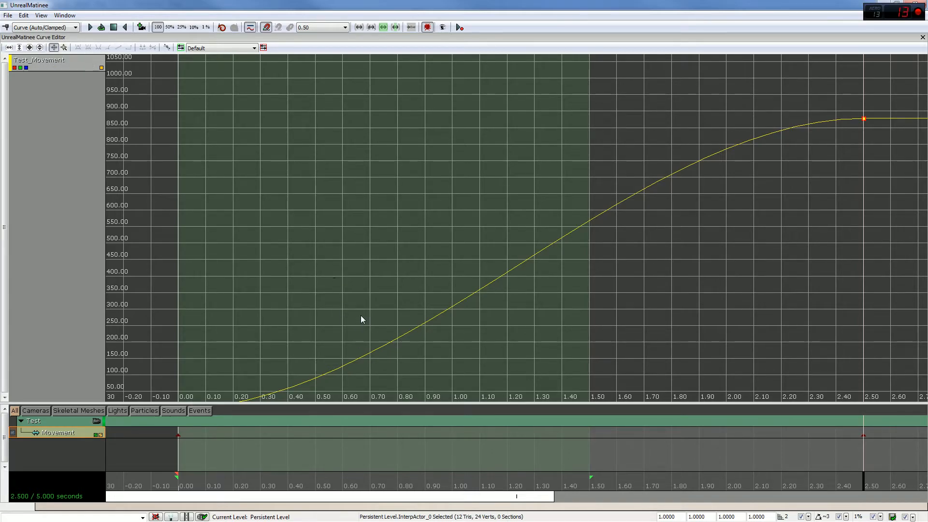
{"action": "left_click_drag", "start_coordinate": [208, 174], "coordinate": [217, 125]}
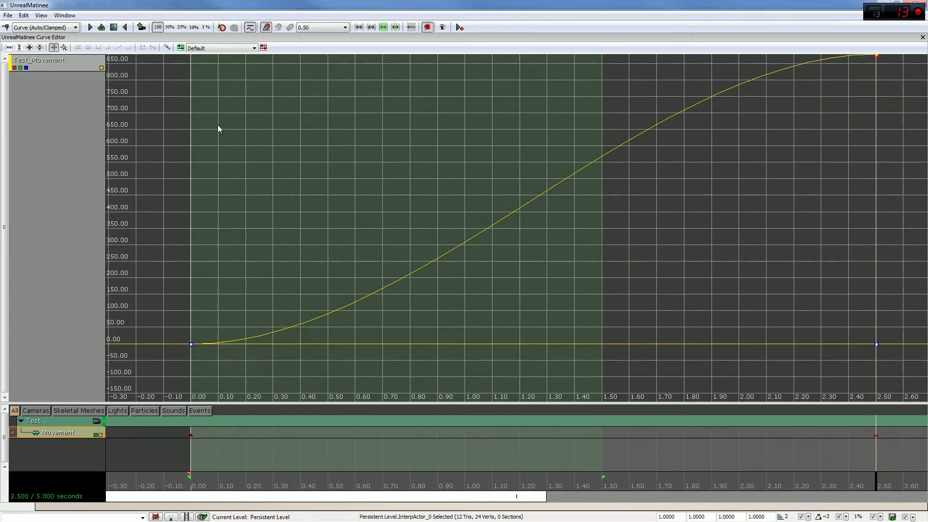
{"action": "left_click", "coordinate": [39, 47]}
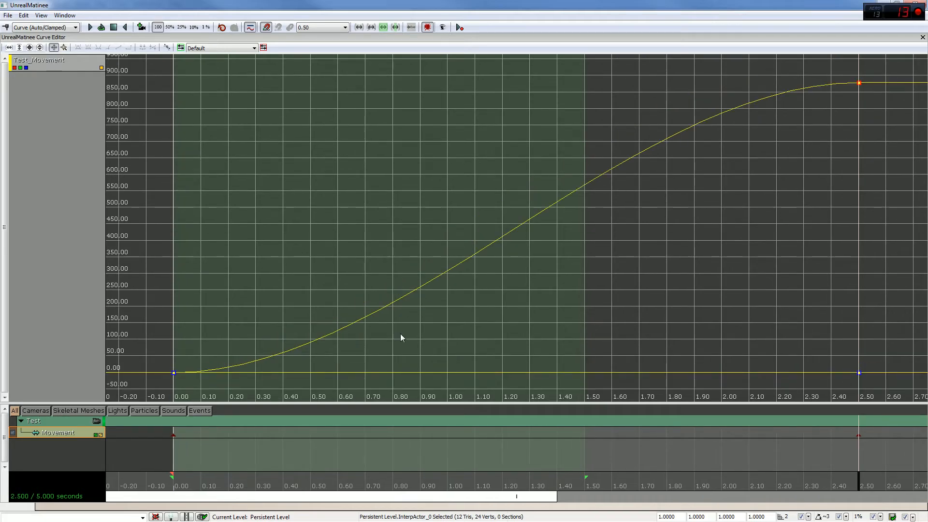
- Zoom and pan the Movement curve view, and switch the Curve Editor to Zoom mode to scale the two axes separately
{"action": "scroll", "coordinate": [449, 276], "scroll_direction": "down", "scroll_amount": 3}
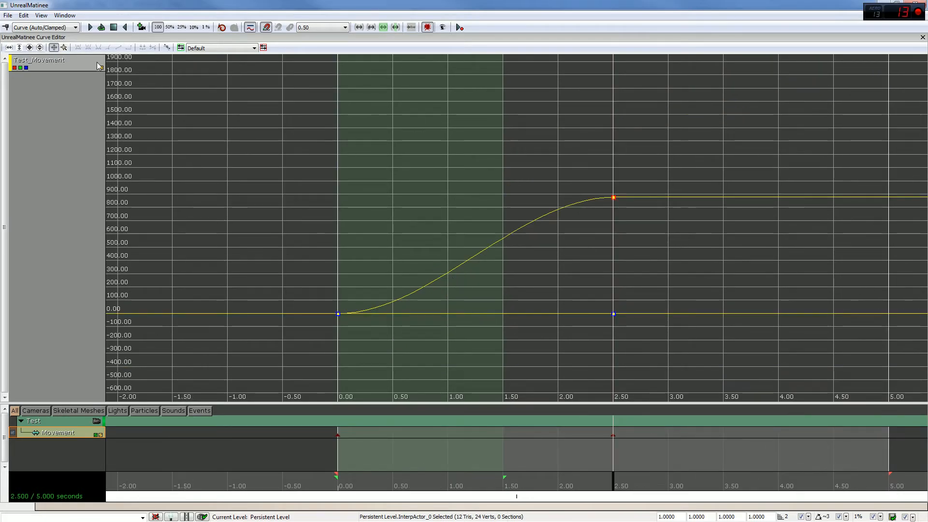
{"action": "left_click_drag", "start_coordinate": [538, 252], "coordinate": [649, 234]}
{"action": "scroll", "coordinate": [551, 236], "scroll_direction": "up", "scroll_amount": 3}
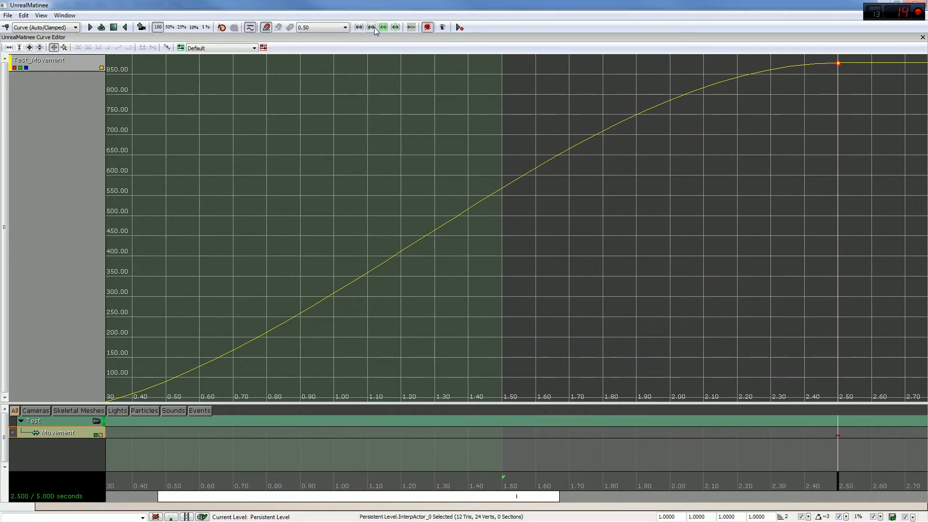
{"action": "left_click", "coordinate": [64, 48]}
{"action": "left_click_drag", "start_coordinate": [514, 227], "coordinate": [375, 222]}
{"action": "left_click_drag", "start_coordinate": [385, 174], "coordinate": [440, 229]}
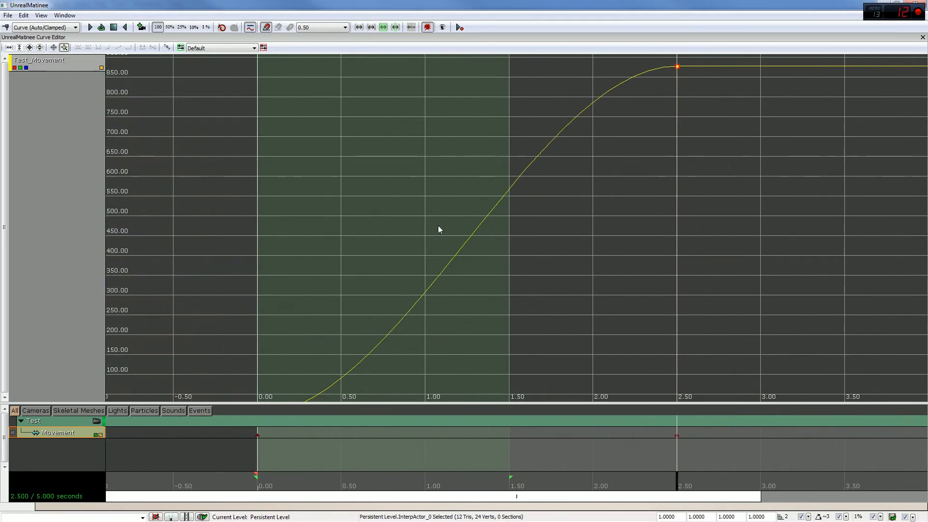
{"action": "mouse_move", "coordinate": [496, 267]}
{"action": "left_mouse_down"}
{"action": "mouse_move", "coordinate": [510, 176]}
{"action": "mouse_move", "coordinate": [509, 306]}
{"action": "mouse_move", "coordinate": [507, 217]}
{"action": "mouse_move", "coordinate": [510, 282]}
{"action": "mouse_move", "coordinate": [511, 273]}
{"action": "left_mouse_up"}
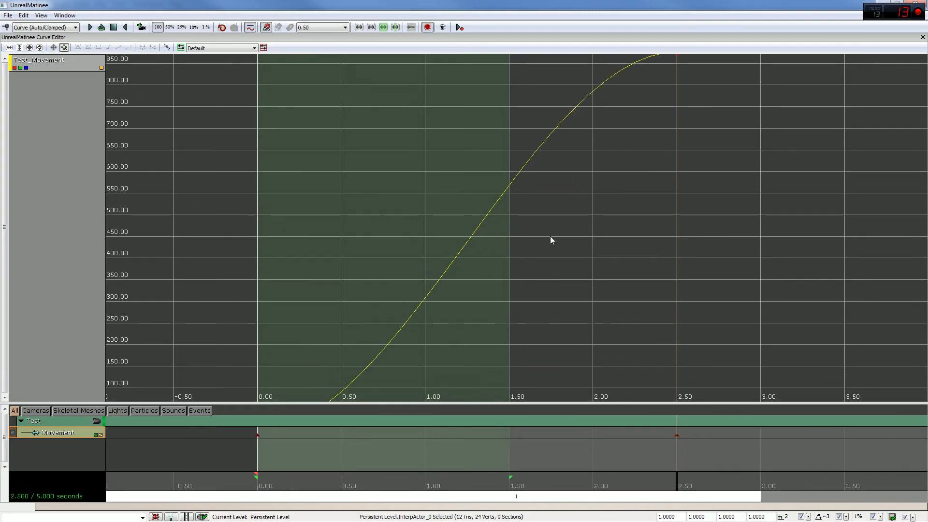
- Switch the Curve Editor back to Pan/Edit mode and frame the whole Movement curve between 0.00 and 2.50 seconds
{"action": "left_click", "coordinate": [53, 47]}
{"action": "left_click_drag", "start_coordinate": [575, 241], "coordinate": [519, 290]}
{"action": "right_click", "coordinate": [519, 289]}
{"action": "left_click", "coordinate": [469, 264]}
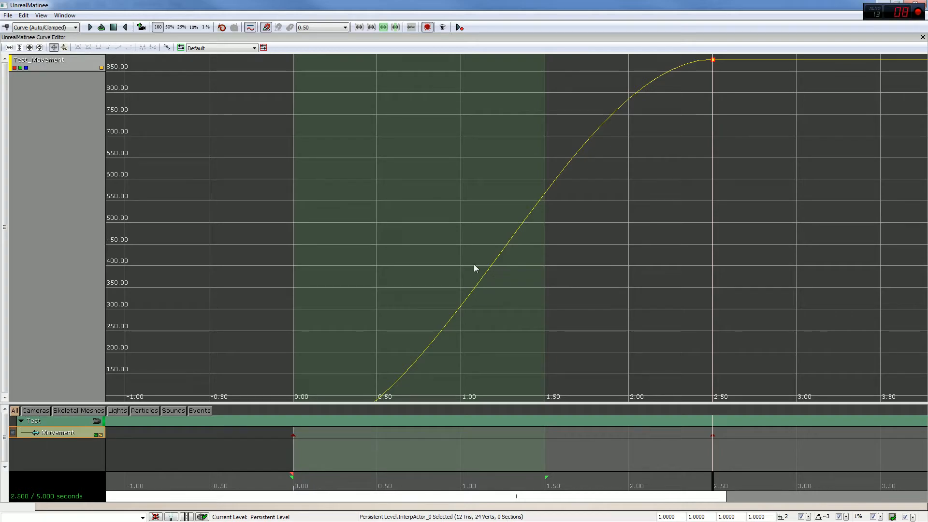
{"action": "left_click_drag", "start_coordinate": [480, 264], "coordinate": [496, 215]}
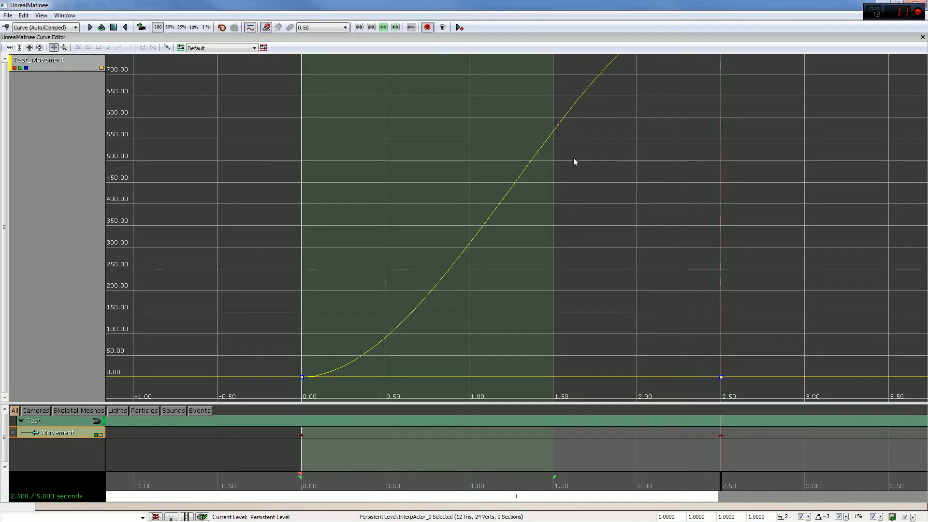
{"action": "left_click_drag", "start_coordinate": [574, 160], "coordinate": [631, 139]}
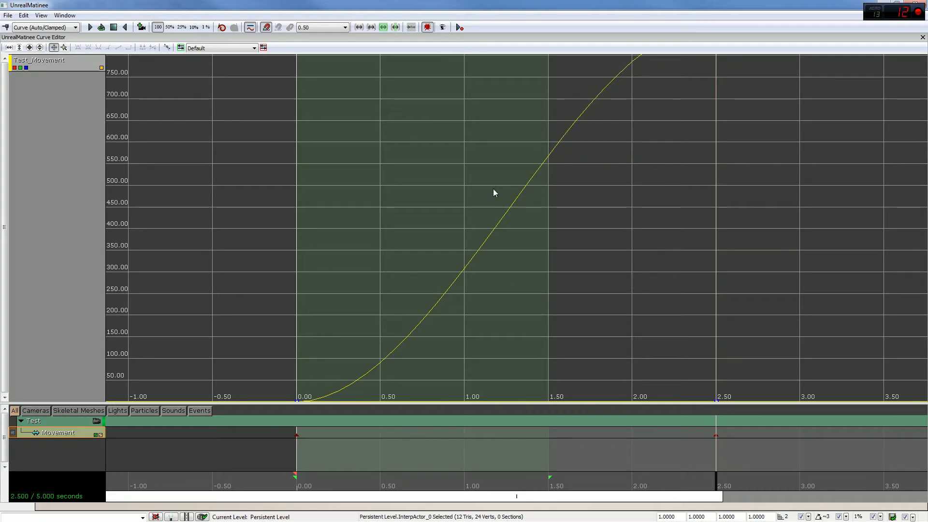
{"action": "scroll", "coordinate": [597, 217], "scroll_direction": "down", "scroll_amount": 3}
{"action": "left_click_drag", "start_coordinate": [543, 229], "coordinate": [520, 234]}
{"action": "scroll", "coordinate": [506, 250], "scroll_direction": "up", "scroll_amount": 2}
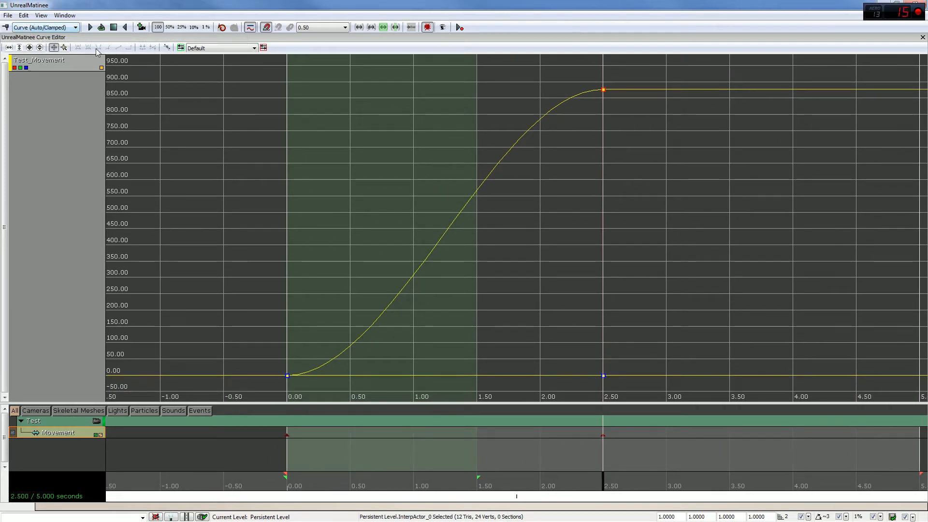
- View the initial interpolation modes, and select the timeline keys at 2.50 and 0.00 seconds and the upper curve point at 2.50 seconds
{"action": "left_click", "coordinate": [61, 27]}
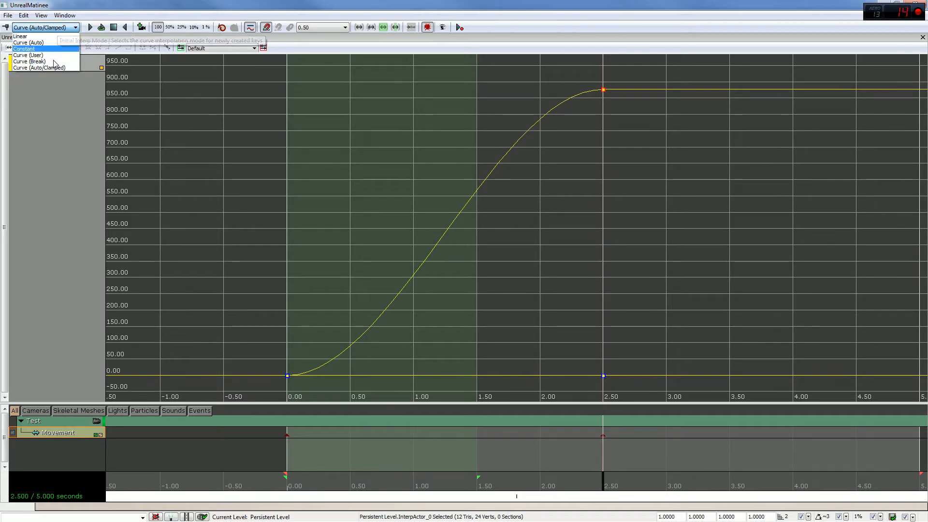
{"action": "left_click", "coordinate": [73, 122]}
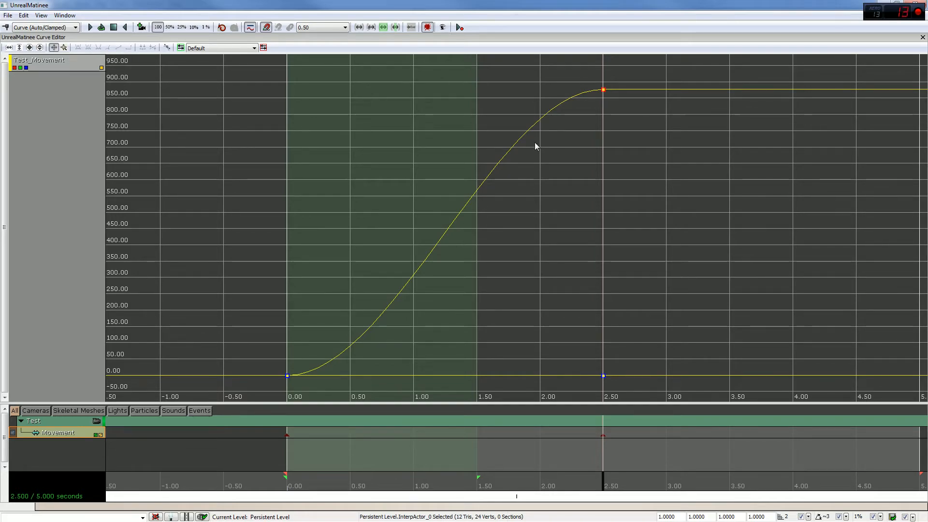
{"action": "left_click", "coordinate": [602, 435]}
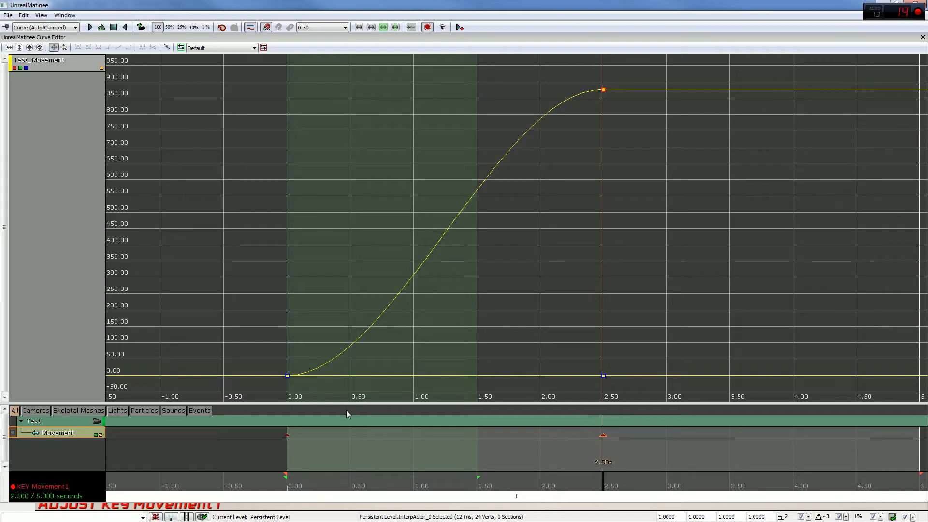
{"action": "left_click", "coordinate": [287, 434]}
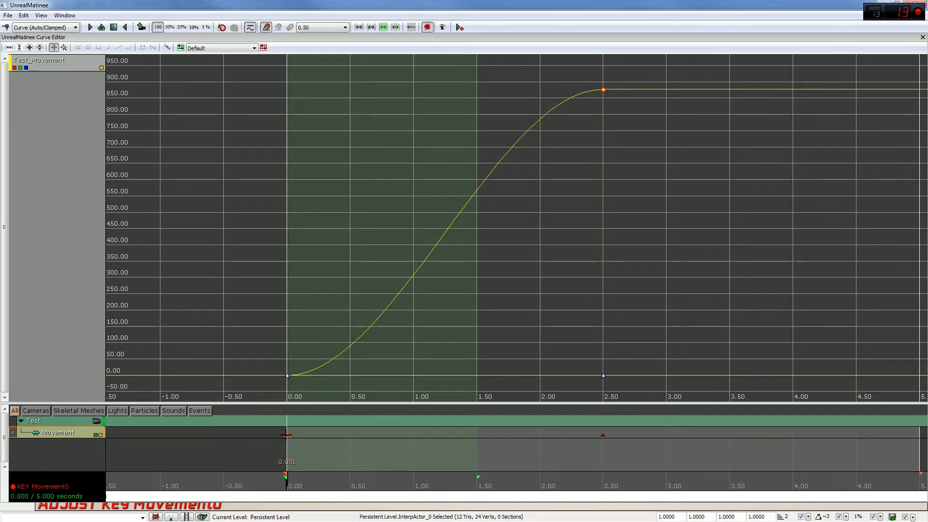
{"action": "left_click", "coordinate": [603, 90]}
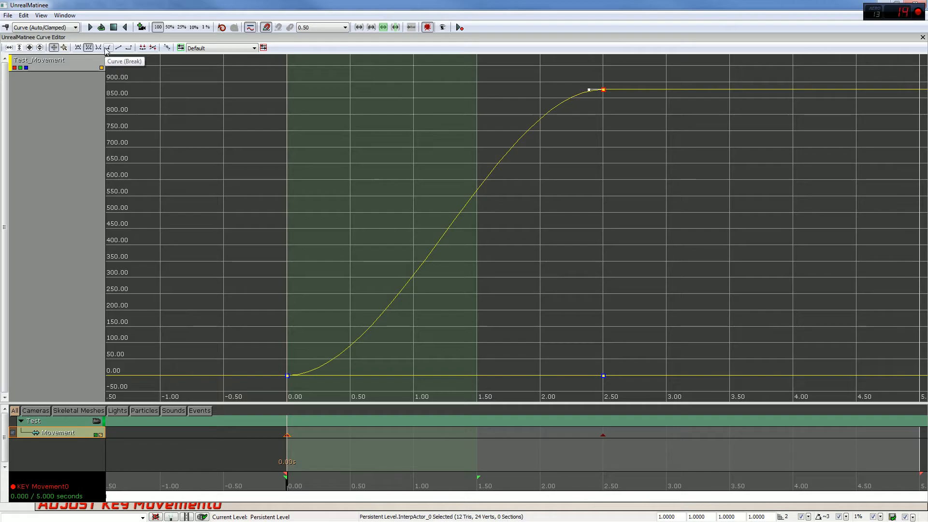
- Compare the initial interpolation modes for new keys with the interpolation options for the selected curve point, keeping Curve (Auto/Clamped)
{"action": "left_click", "coordinate": [60, 29]}
{"action": "left_click", "coordinate": [59, 29]}
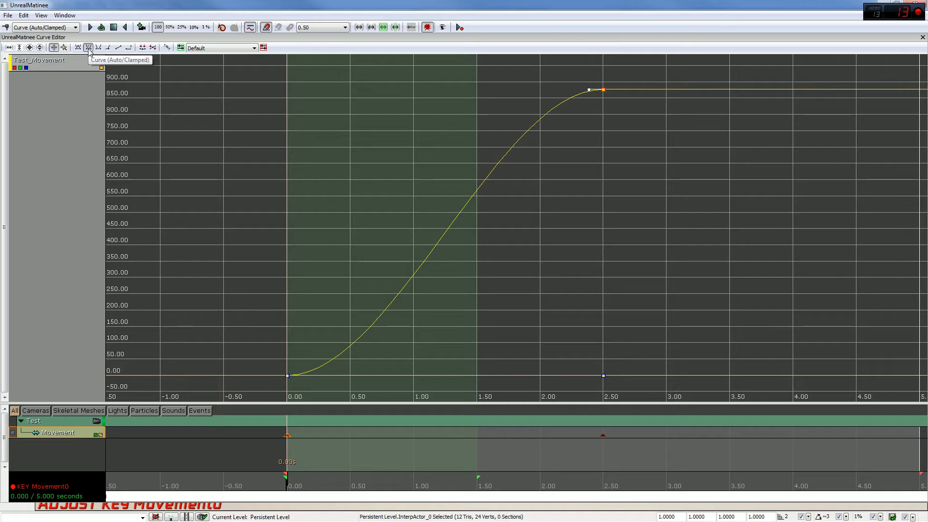
{"action": "left_click", "coordinate": [57, 29]}
{"action": "left_click", "coordinate": [57, 31]}
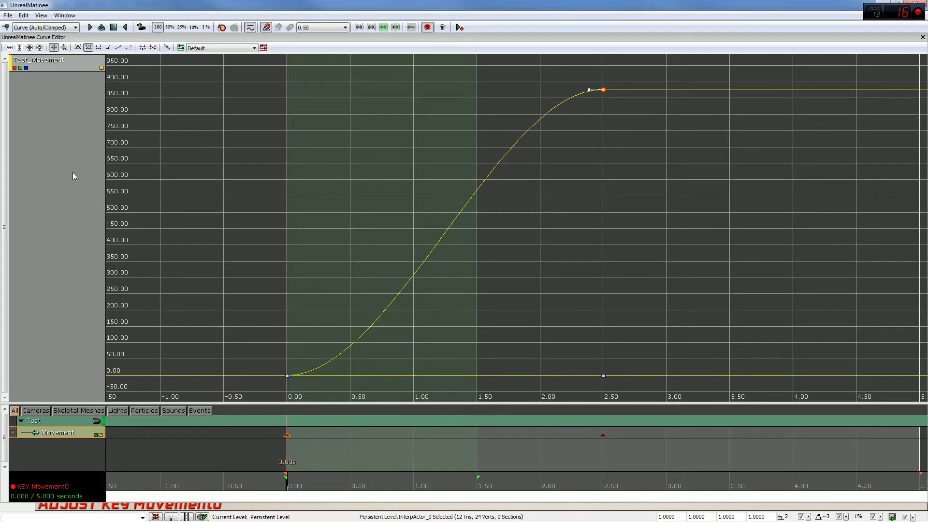
{"action": "left_click", "coordinate": [51, 28]}
{"action": "left_click", "coordinate": [51, 28]}
{"action": "left_click", "coordinate": [64, 28]}
{"action": "left_click", "coordinate": [64, 28]}
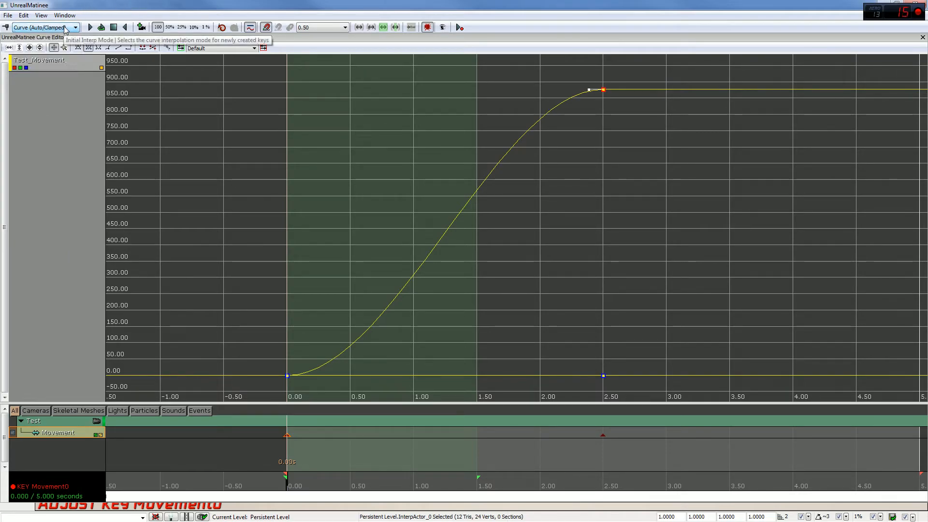
{"action": "left_click", "coordinate": [65, 28]}
{"action": "left_click", "coordinate": [65, 28]}
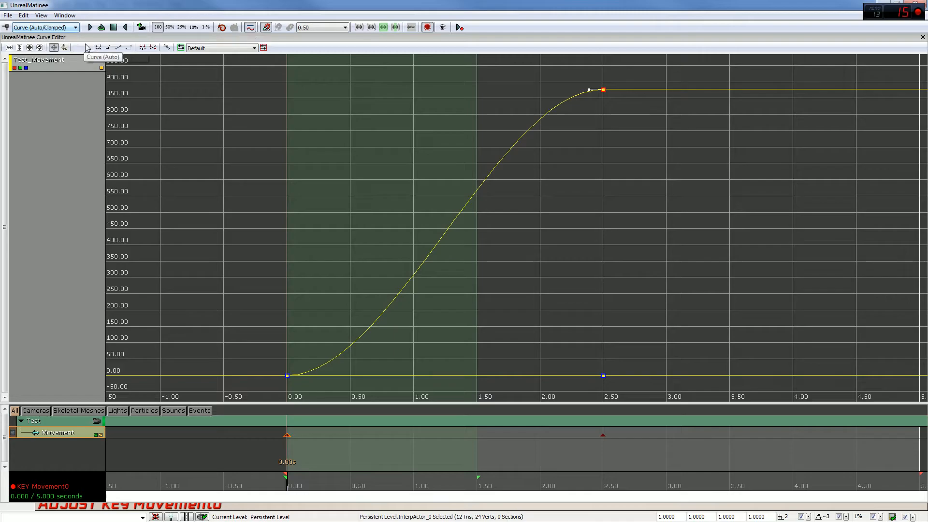
{"action": "left_click", "coordinate": [48, 28]}
{"action": "left_click", "coordinate": [29, 131]}
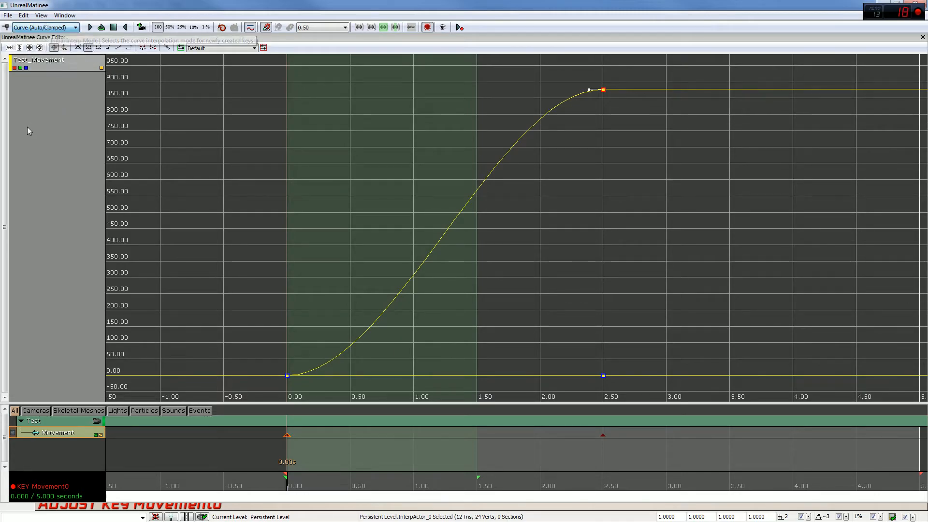
{"action": "left_click", "coordinate": [51, 28]}
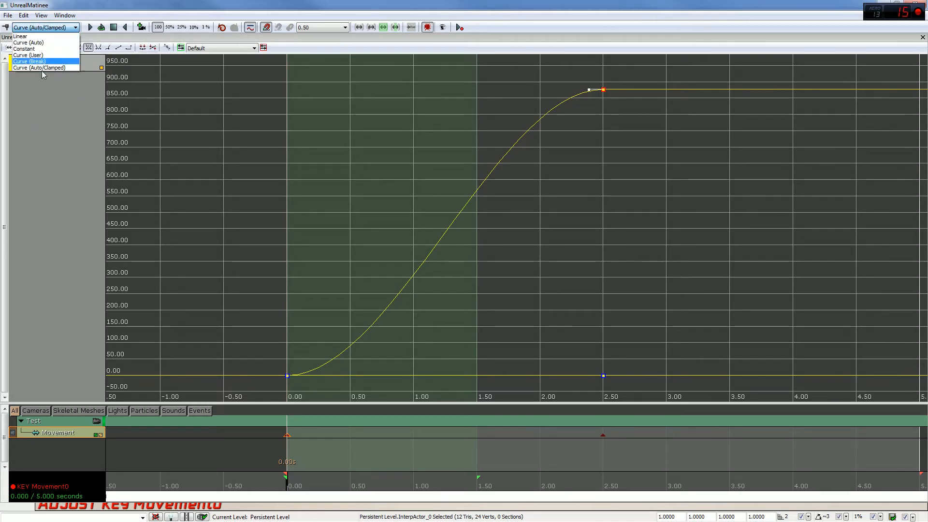
{"action": "left_click", "coordinate": [97, 101]}
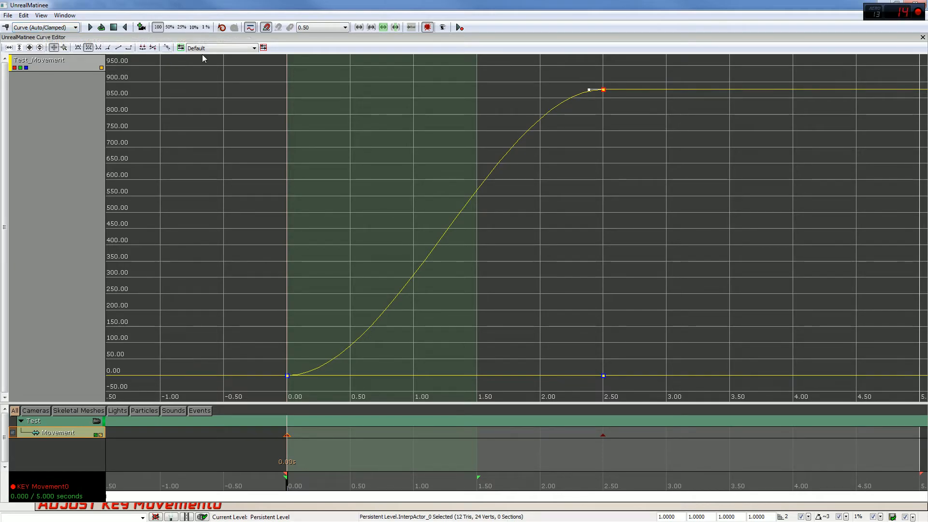
- Steepen the tangent of the upper 2.50-second curve point twice, resetting it with Flatten Tangents and Straighten Tangents
{"action": "left_click", "coordinate": [152, 49]}
{"action": "left_click", "coordinate": [454, 219]}
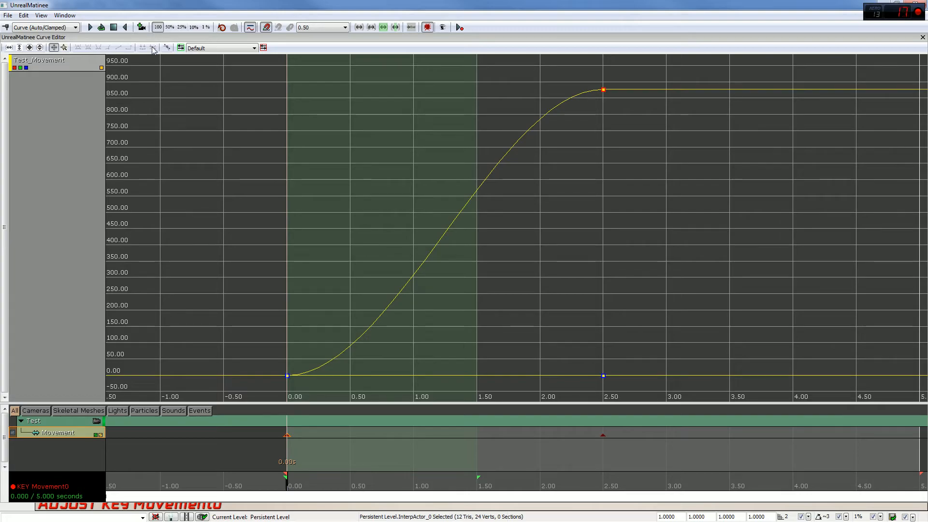
{"action": "left_click", "coordinate": [603, 90]}
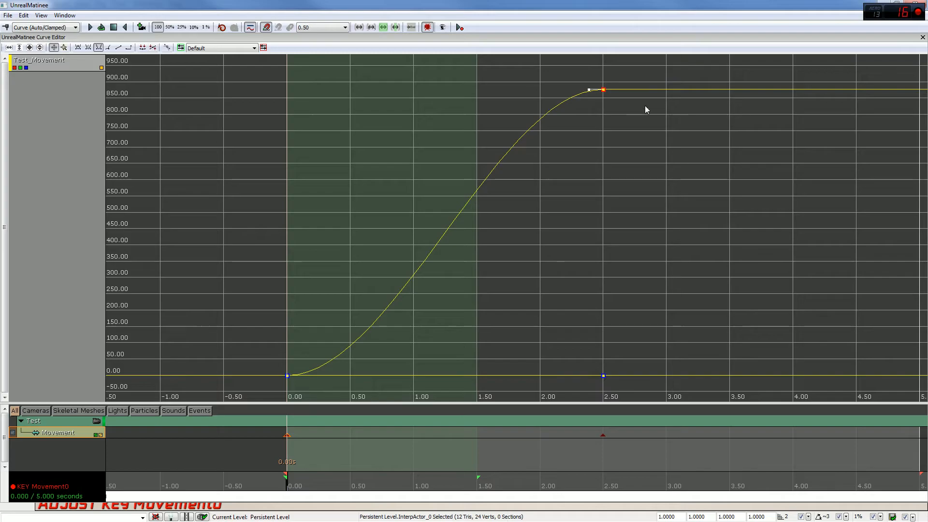
{"action": "left_click_drag", "start_coordinate": [590, 90], "coordinate": [595, 127]}
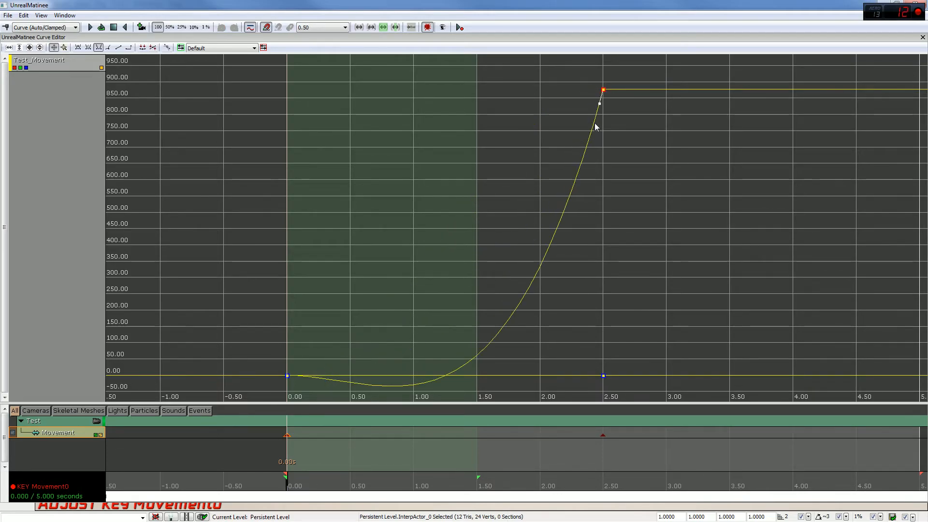
{"action": "left_click", "coordinate": [143, 48]}
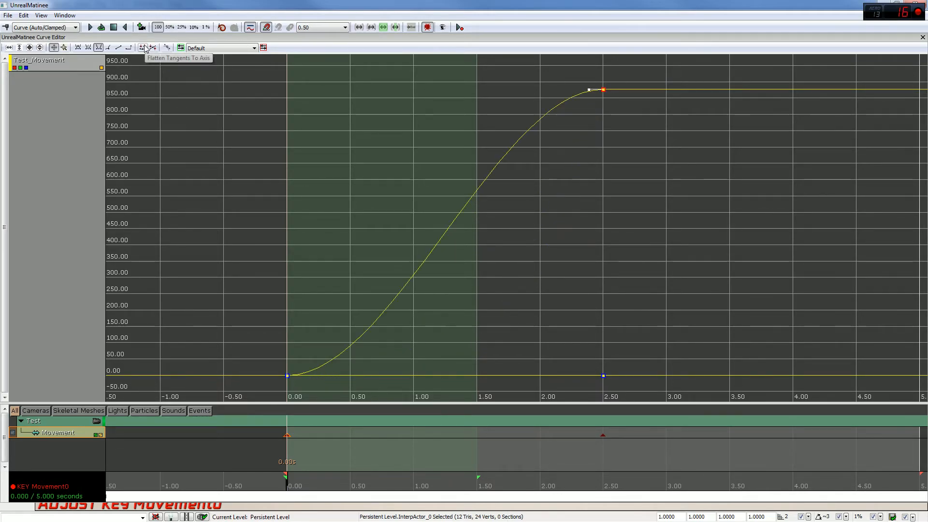
{"action": "left_click_drag", "start_coordinate": [588, 91], "coordinate": [603, 104]}
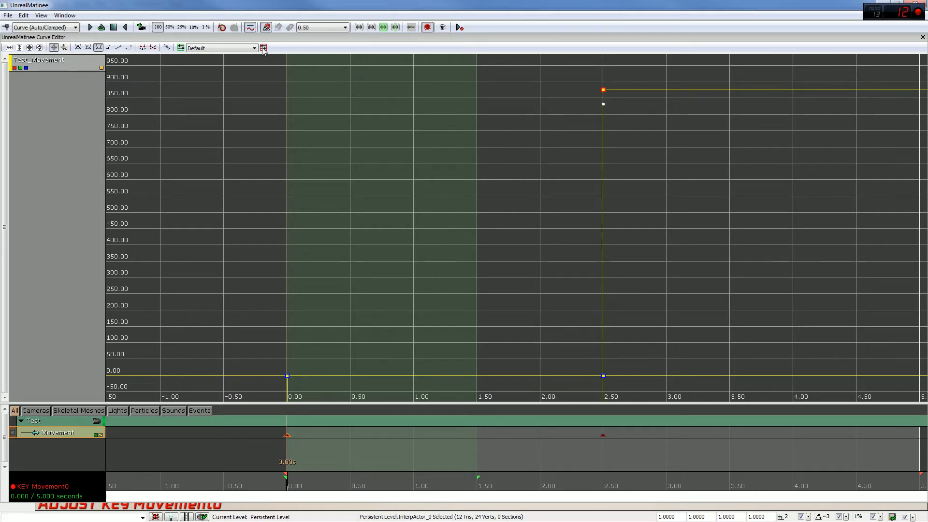
{"action": "left_click", "coordinate": [154, 48]}
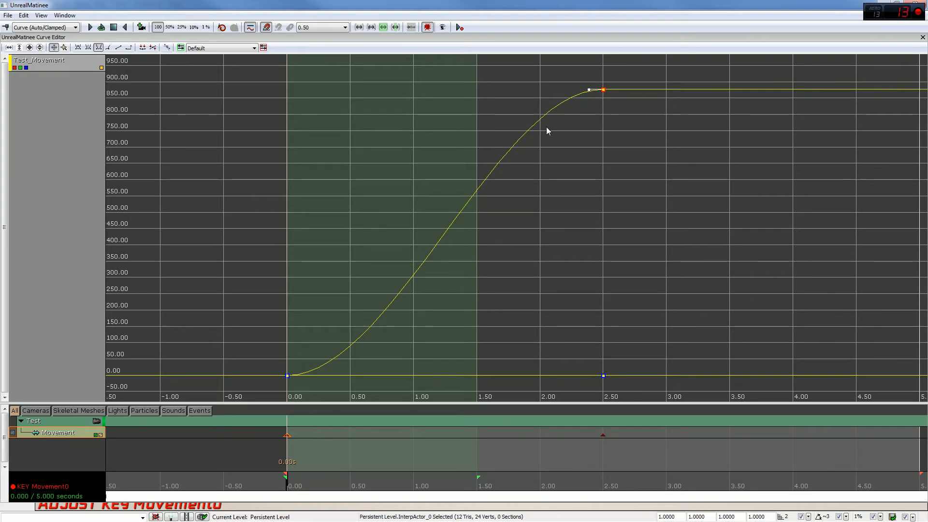
- Turn the display of all curve tangents on and back off, and check the list of curve tabs
{"action": "left_click", "coordinate": [167, 48]}
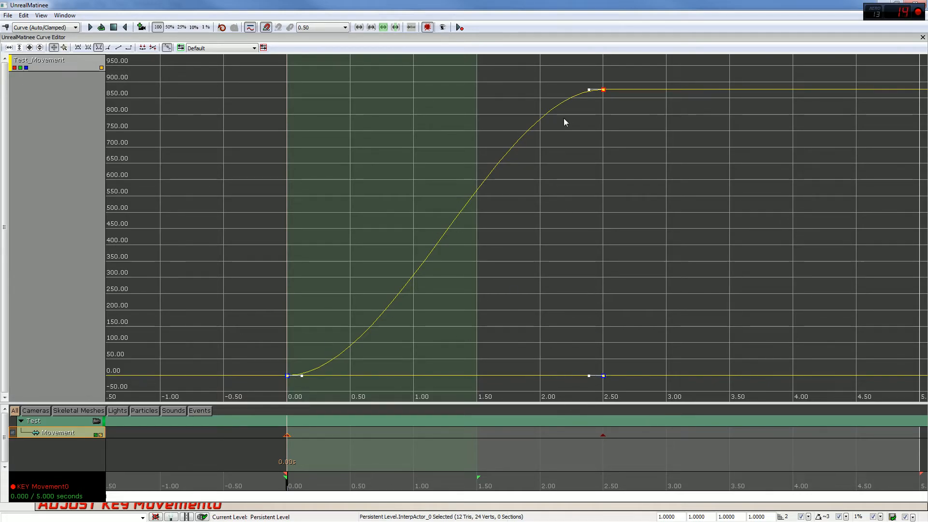
{"action": "left_click", "coordinate": [168, 48]}
{"action": "left_click", "coordinate": [198, 48]}
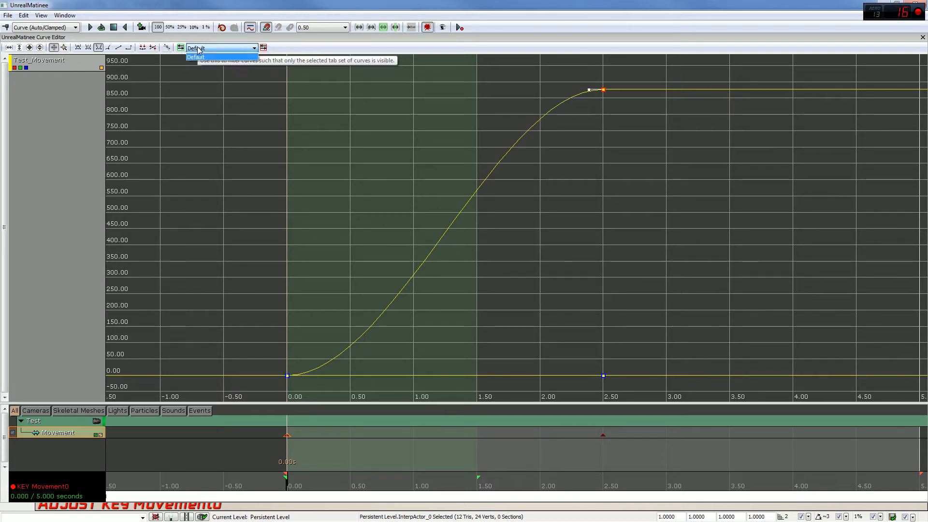
{"action": "left_click", "coordinate": [199, 48]}
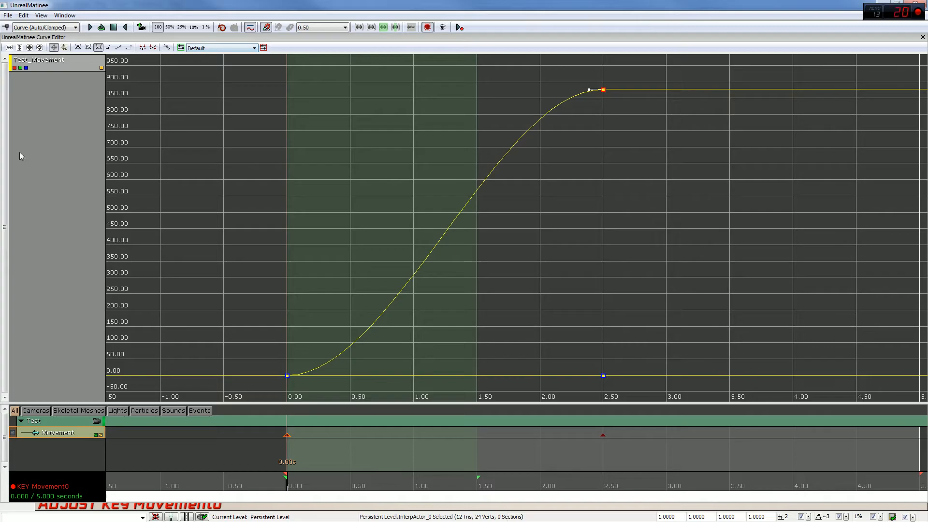
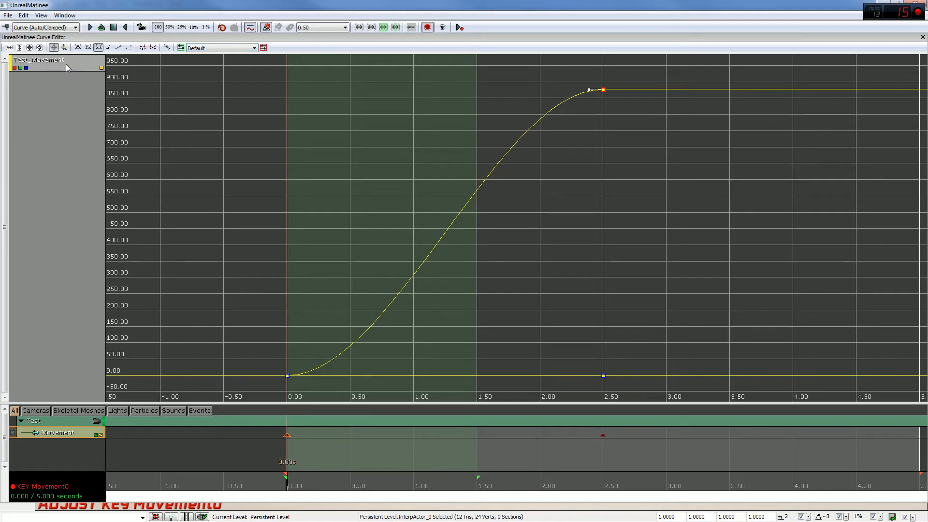
- Create a new curve tab named Test in the Curve Editor
{"action": "left_click", "coordinate": [264, 48]}
{"action": "type", "text": "Tes"}
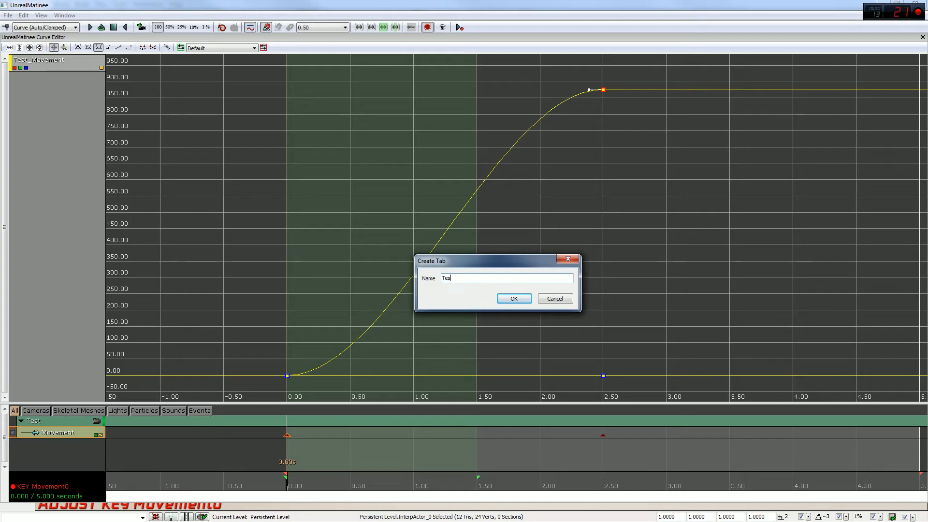
{"action": "type", "text": "t"}
{"action": "left_click", "coordinate": [529, 299]}
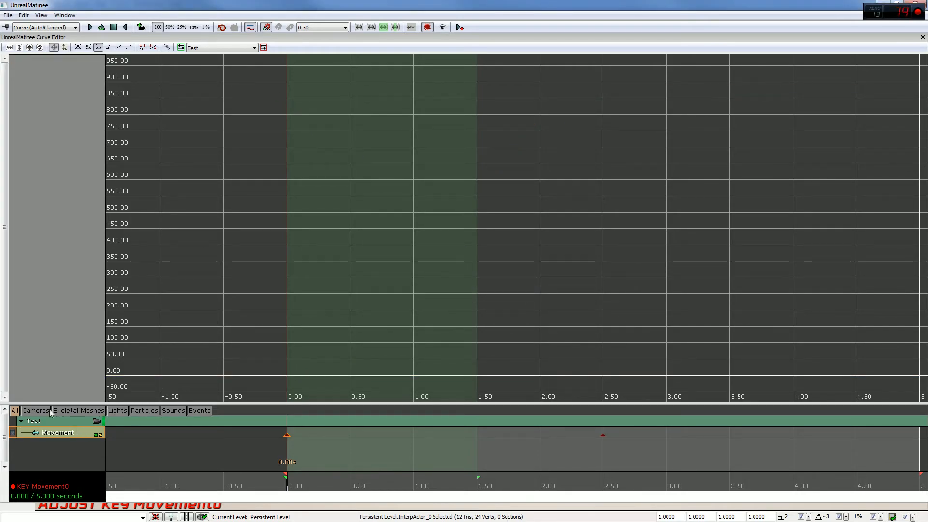
{"action": "left_click", "coordinate": [48, 211]}
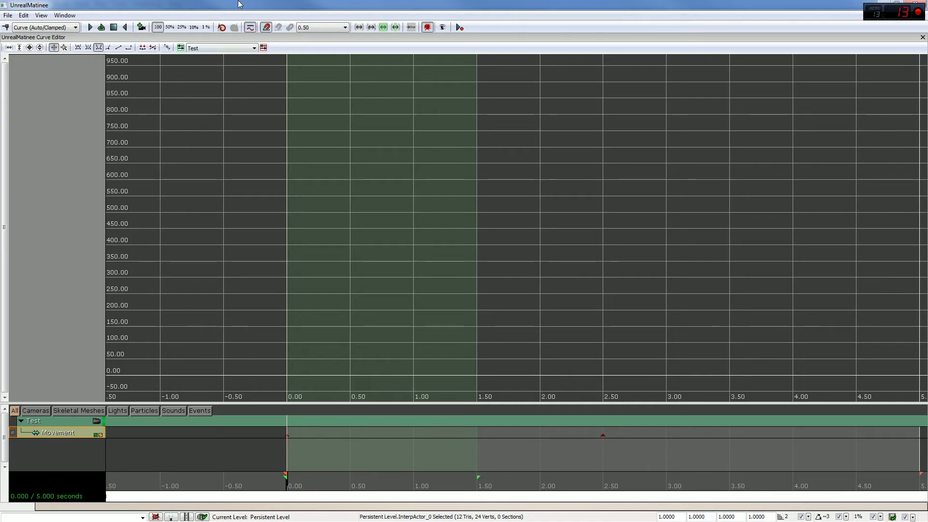
- Return to the Default curve tab and examine the available options for the Test_Movement curve and the Movement track
{"action": "left_click", "coordinate": [219, 48]}
{"action": "left_click", "coordinate": [208, 61]}
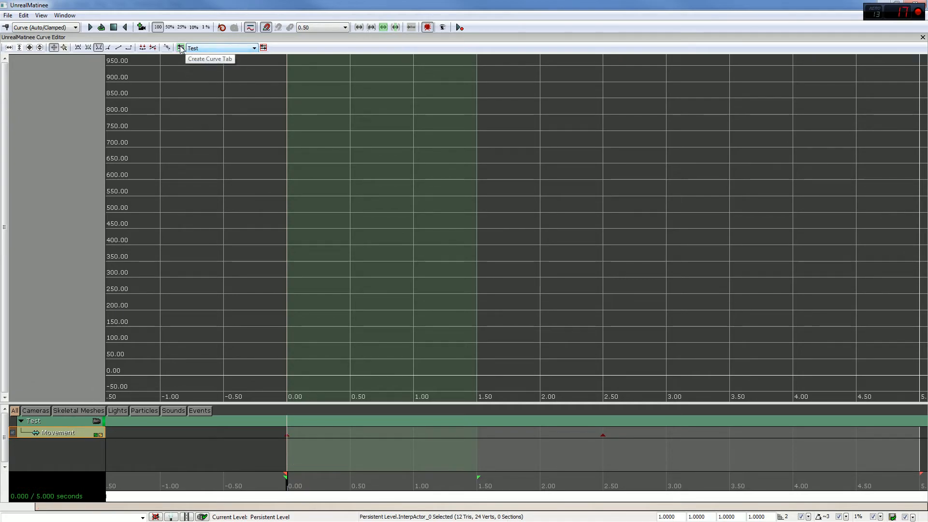
{"action": "left_click", "coordinate": [206, 48]}
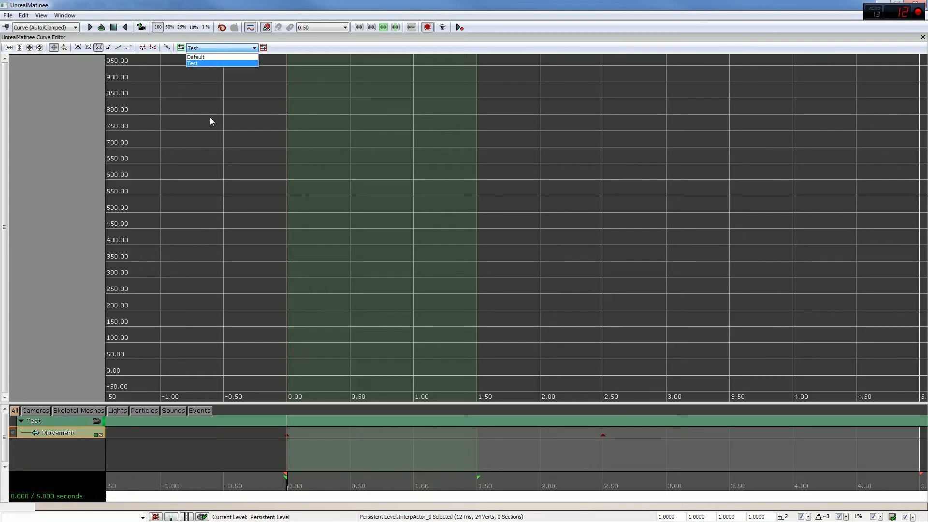
{"action": "left_click", "coordinate": [195, 57]}
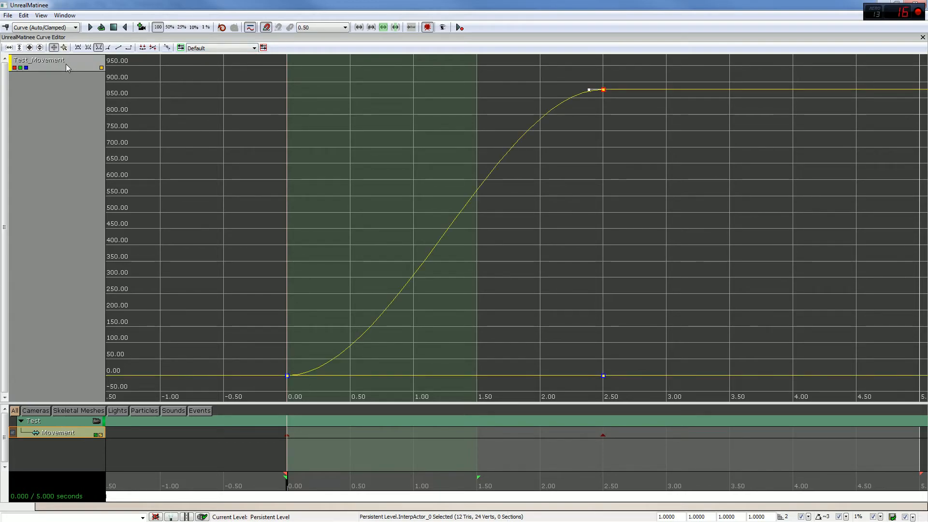
{"action": "right_click", "coordinate": [66, 64]}
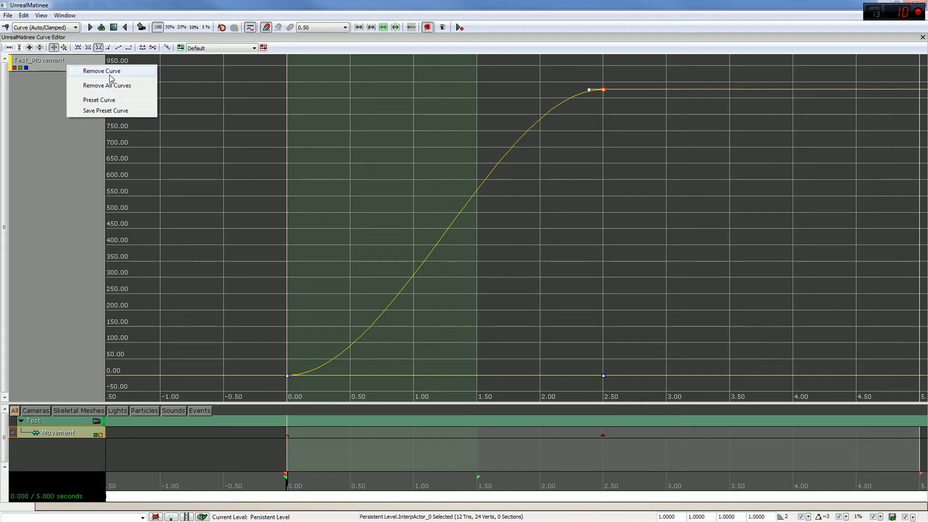
{"action": "left_click", "coordinate": [75, 431]}
{"action": "right_click", "coordinate": [75, 431]}
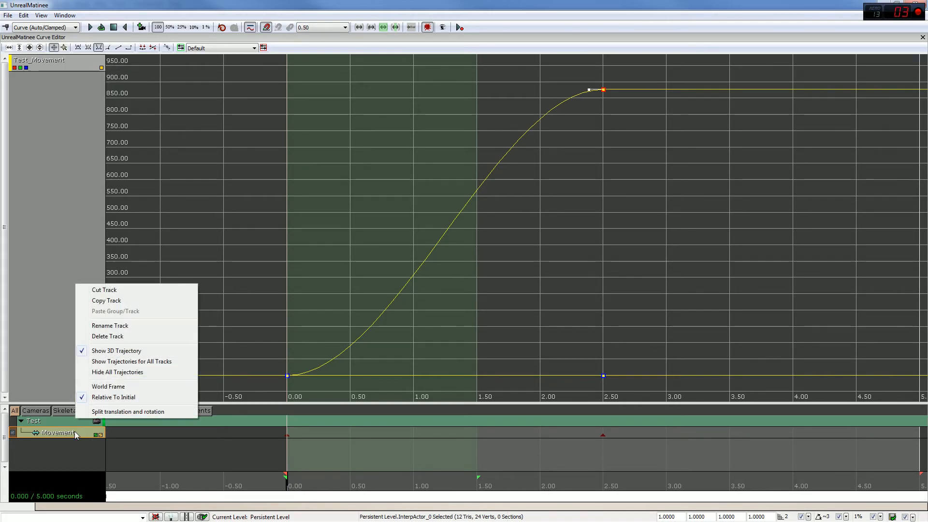
{"action": "left_click", "coordinate": [75, 447]}
- Show the Test curve tab with the Movement track selected and its 0.00 to 2.50 second keys in view
{"action": "left_click", "coordinate": [222, 47]}
{"action": "left_click", "coordinate": [198, 63]}
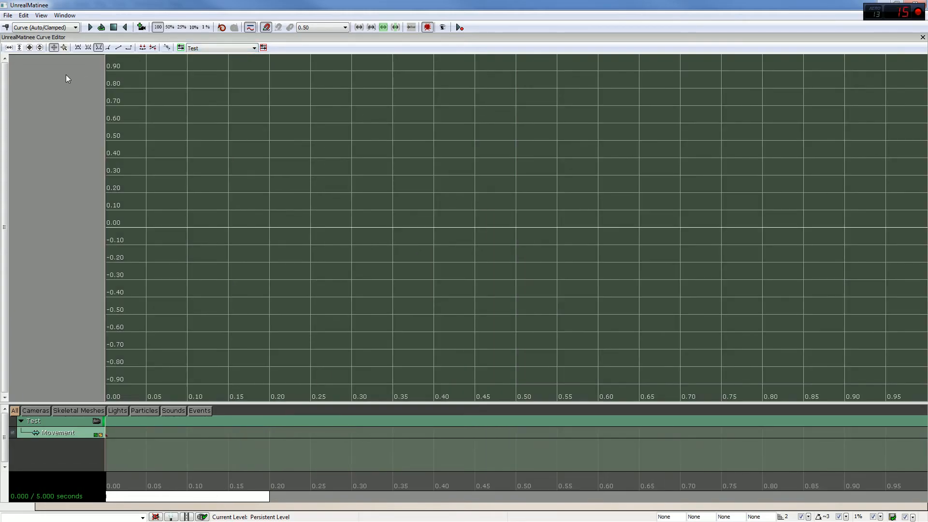
{"action": "left_click", "coordinate": [48, 433]}
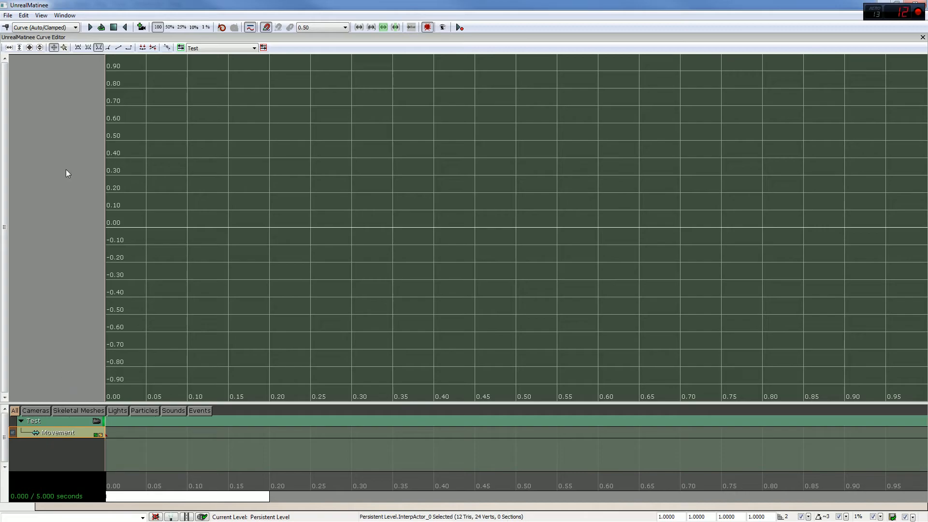
{"action": "scroll", "coordinate": [282, 226], "scroll_direction": "down", "scroll_amount": 6}
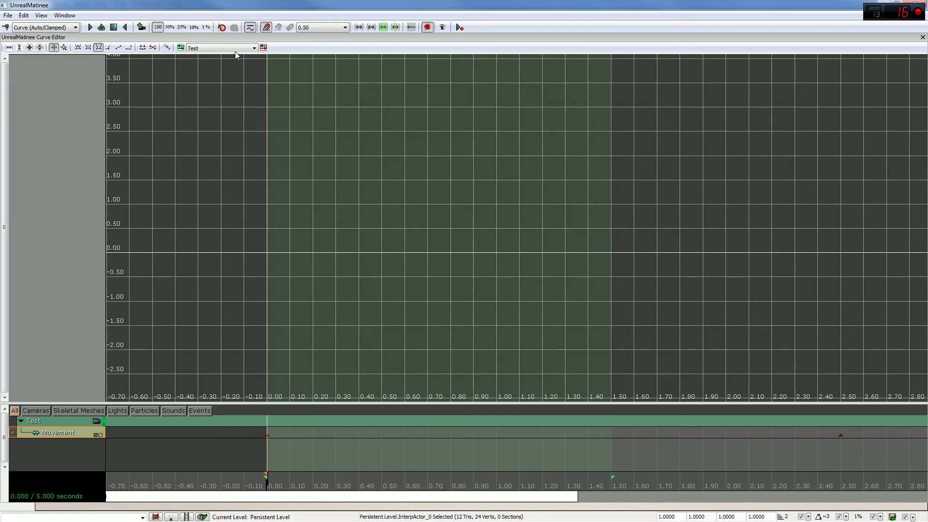
- Return to the Default curve tab and view the removal and preset options of the Test_Movement curve
{"action": "left_click", "coordinate": [237, 48]}
{"action": "left_click", "coordinate": [203, 55]}
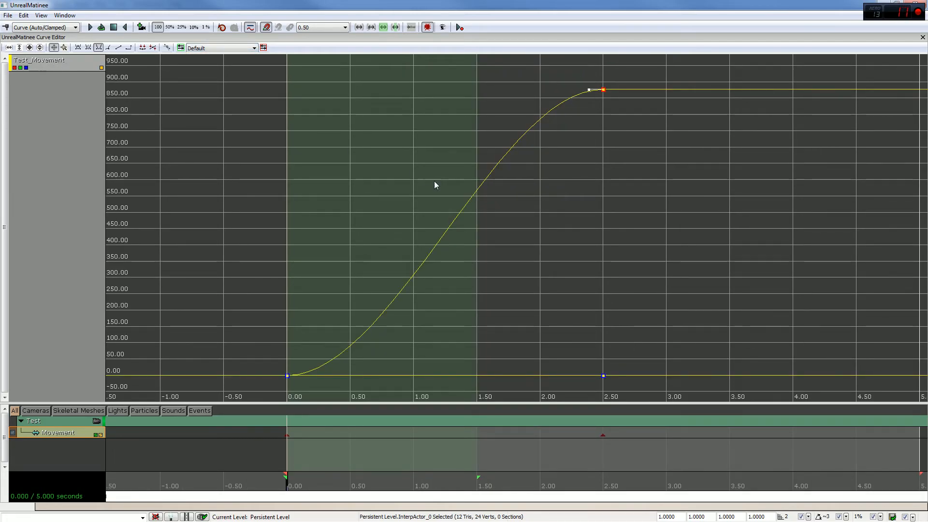
{"action": "right_click", "coordinate": [66, 62]}
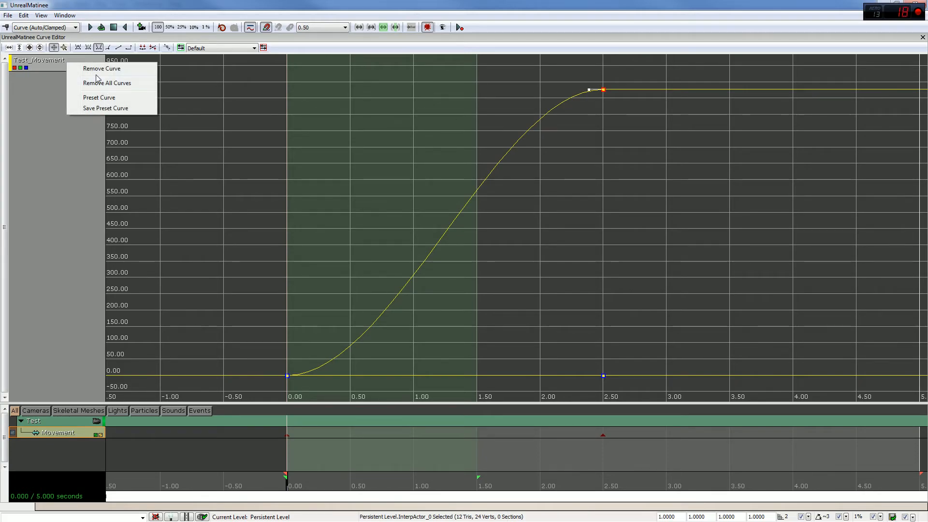
- Switch to the Test curve tab and examine its graph across the full timeline and value range
{"action": "left_click", "coordinate": [204, 48]}
{"action": "left_click", "coordinate": [208, 60]}
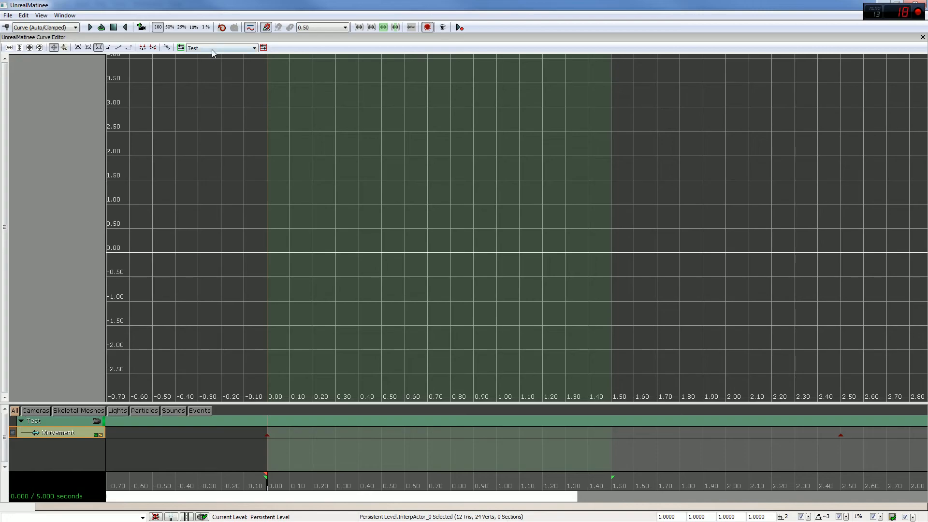
{"action": "left_click_drag", "start_coordinate": [657, 151], "coordinate": [732, 211]}
{"action": "scroll", "coordinate": [728, 212], "scroll_direction": "down", "scroll_amount": 3}
{"action": "left_click_drag", "start_coordinate": [659, 217], "coordinate": [461, 177]}
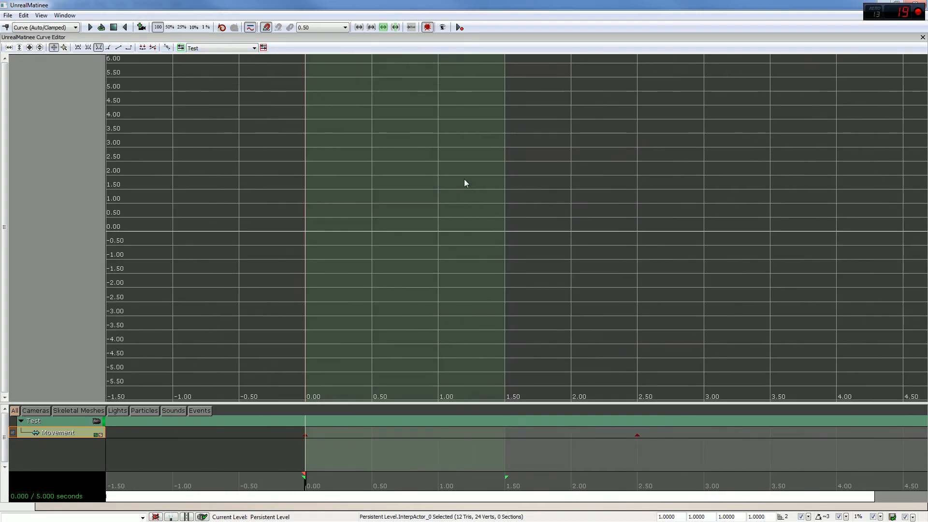
{"action": "scroll", "coordinate": [465, 179], "scroll_direction": "down", "scroll_amount": 4}
{"action": "scroll", "coordinate": [609, 225], "scroll_direction": "down", "scroll_amount": 3}
{"action": "left_click_drag", "start_coordinate": [641, 188], "coordinate": [500, 267]}
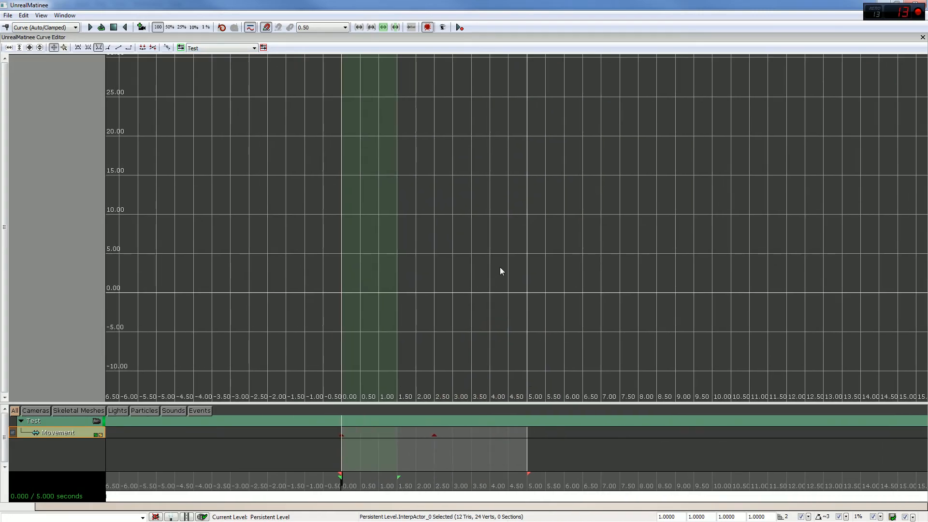
{"action": "scroll", "coordinate": [500, 266], "scroll_direction": "down", "scroll_amount": 6}
{"action": "scroll", "coordinate": [508, 275], "scroll_direction": "up", "scroll_amount": 6}
{"action": "scroll", "coordinate": [443, 261], "scroll_direction": "up", "scroll_amount": 5}
{"action": "left_click_drag", "start_coordinate": [494, 233], "coordinate": [829, 226]}
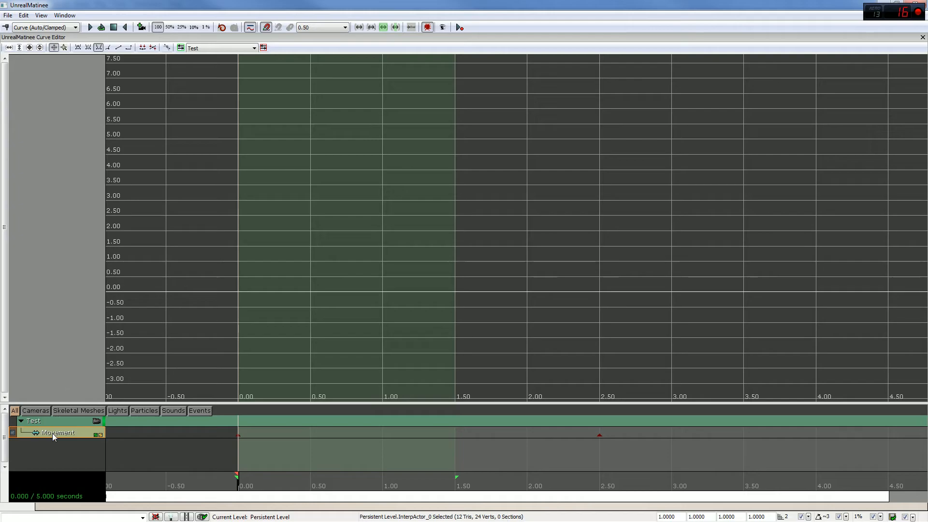
{"action": "left_click_drag", "start_coordinate": [467, 182], "coordinate": [588, 160]}
- Bring back the Default curve tab and check the Test_Movement curve's options again
{"action": "left_click", "coordinate": [228, 48]}
{"action": "left_click", "coordinate": [216, 55]}
{"action": "right_click", "coordinate": [62, 62]}
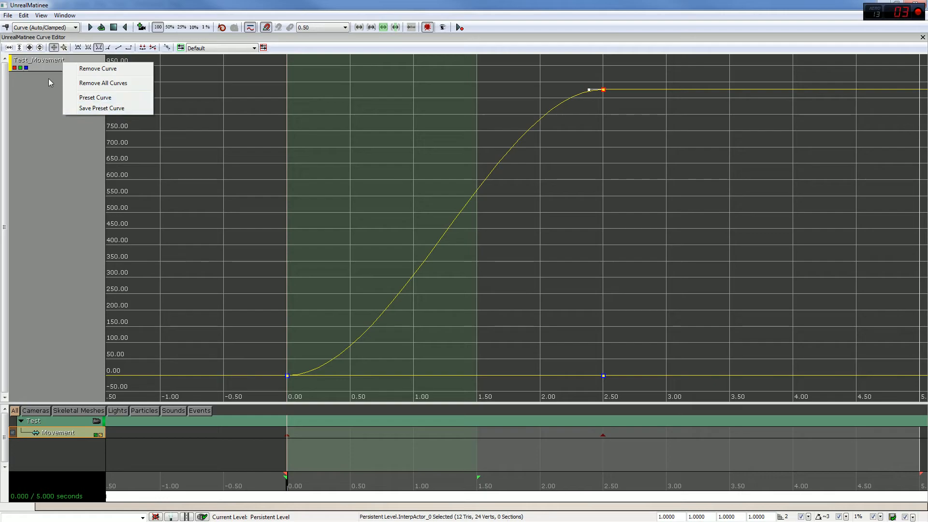
- Hide and restore the green component and the whole display of the Test_Movement curve
{"action": "left_click", "coordinate": [20, 68]}
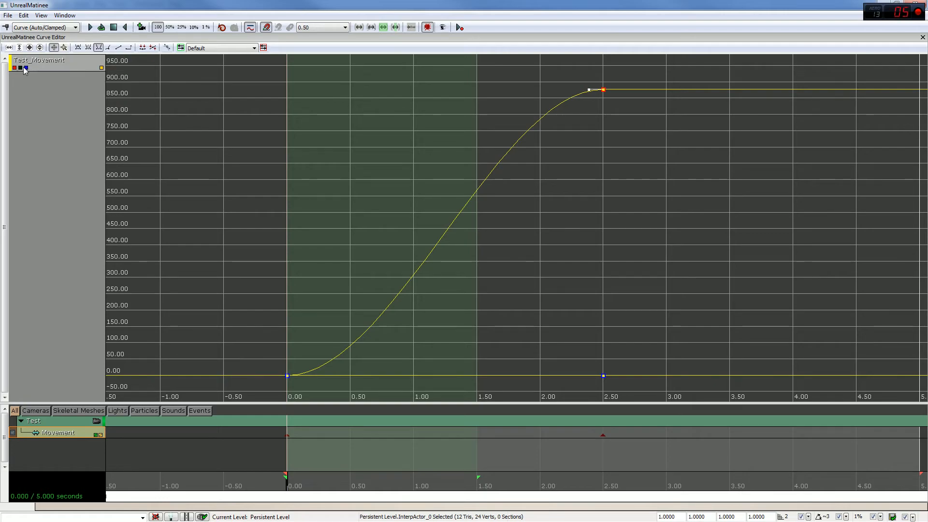
{"action": "left_click", "coordinate": [101, 68]}
{"action": "left_click", "coordinate": [101, 68]}
{"action": "left_click", "coordinate": [20, 67]}
{"action": "right_click", "coordinate": [11, 64]}
{"action": "key", "text": "Escape"}
- Review the Default and Test entries in the curve tab list, keeping Default selected
{"action": "left_click", "coordinate": [235, 48]}
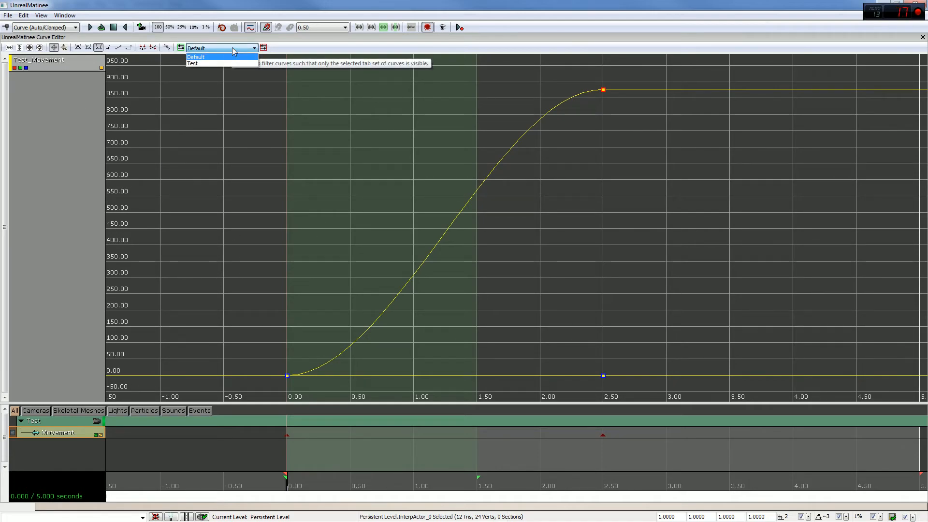
{"action": "left_click", "coordinate": [234, 49]}
{"action": "left_click", "coordinate": [232, 48]}
{"action": "left_click", "coordinate": [233, 48]}
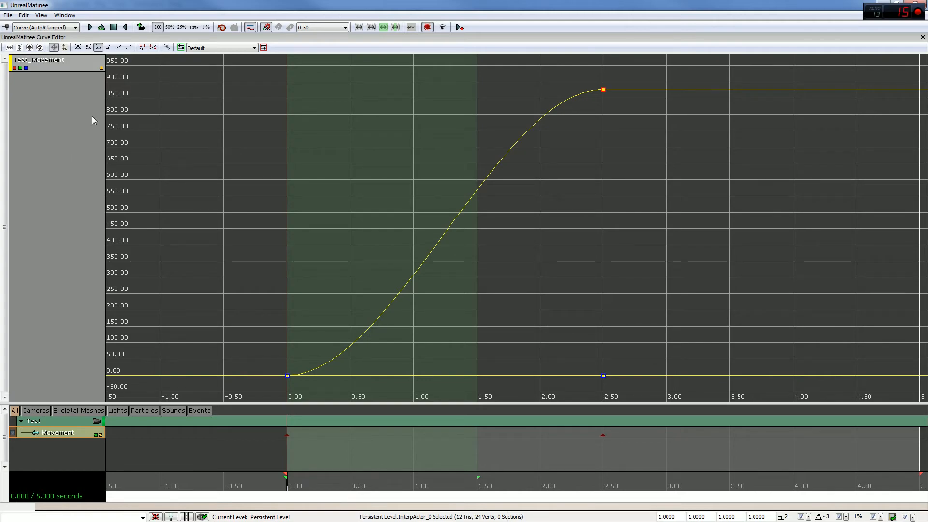
- Deselect the curve point and shrink the Curve Editor pane to about half its height to enlarge the track pane
{"action": "left_click", "coordinate": [340, 176]}
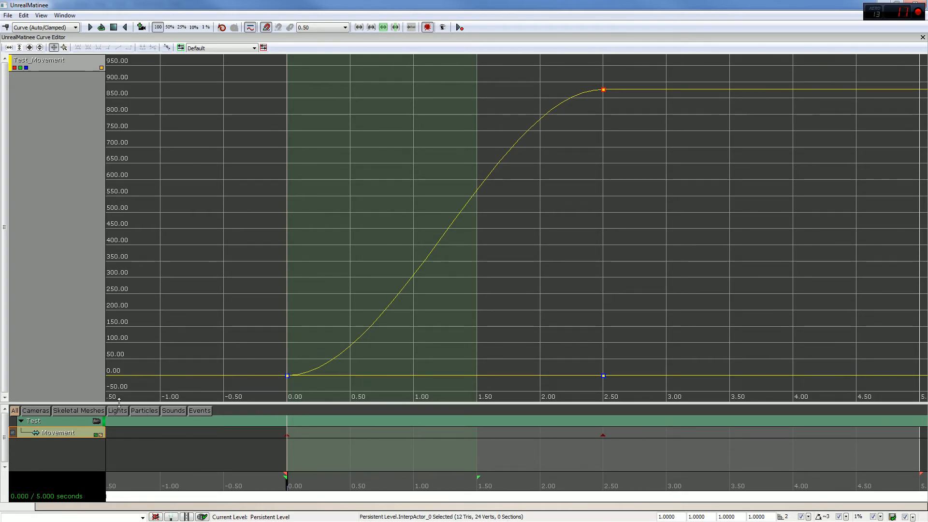
{"action": "left_click_drag", "start_coordinate": [160, 224], "coordinate": [160, 225]}
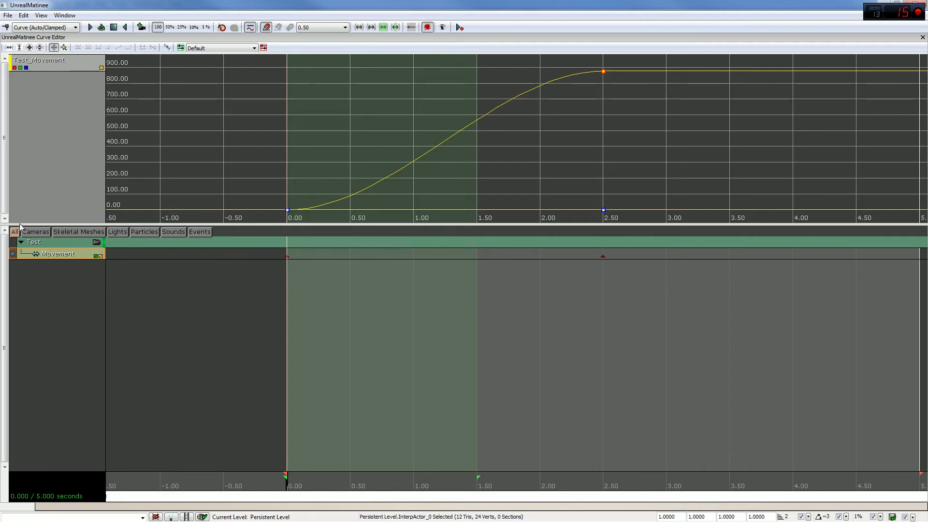
- Filter the track pane by Cameras, Skeletal Meshes, Lights, Particles and Events, ending with All
{"action": "left_click", "coordinate": [36, 232]}
{"action": "left_click", "coordinate": [80, 232]}
{"action": "left_click", "coordinate": [121, 233]}
{"action": "left_click", "coordinate": [150, 232]}
{"action": "left_click", "coordinate": [203, 233]}
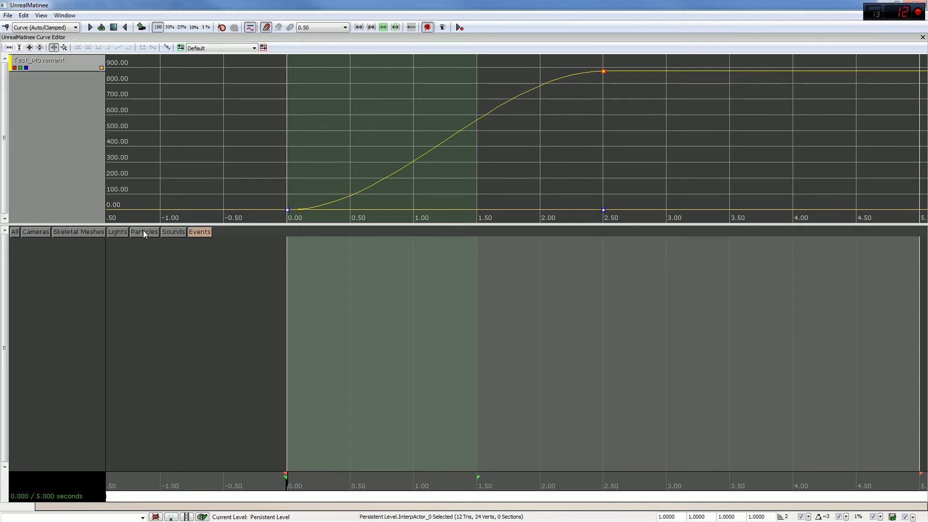
{"action": "left_click", "coordinate": [15, 233]}
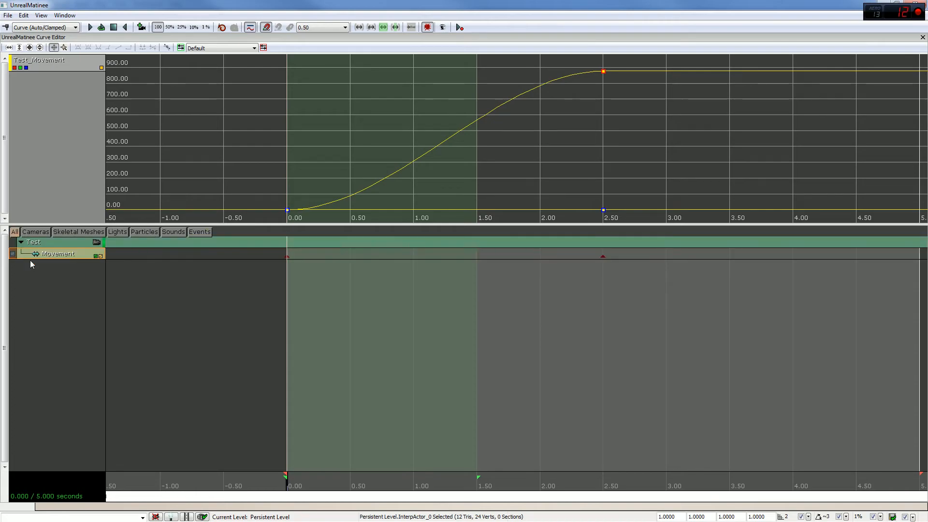
- Go through the Cameras, Skeletal Meshes, Lights, Particles and Sounds filters again and return to showing all groups
{"action": "left_click", "coordinate": [37, 235]}
{"action": "left_click", "coordinate": [66, 234]}
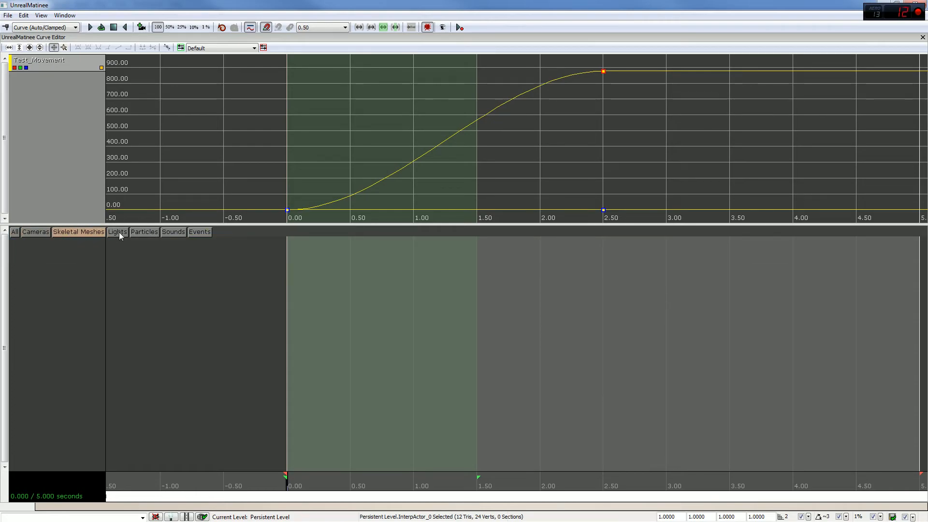
{"action": "left_click", "coordinate": [118, 233]}
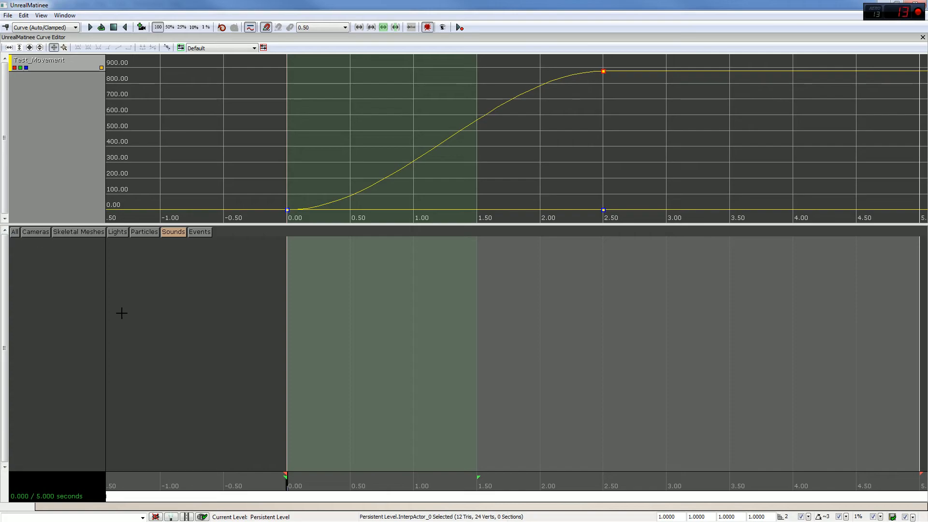
{"action": "left_click", "coordinate": [14, 232]}
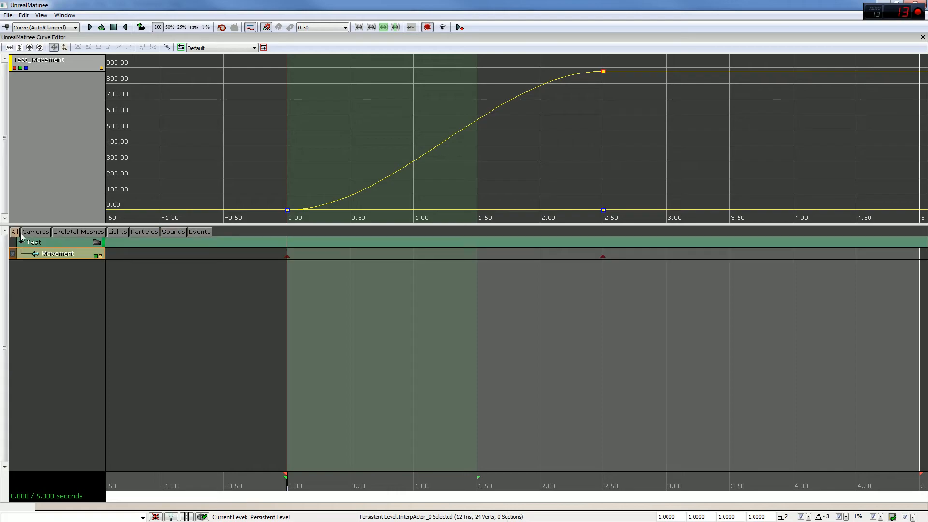
{"action": "left_click", "coordinate": [39, 232]}
{"action": "left_click", "coordinate": [78, 232]}
{"action": "left_click", "coordinate": [117, 232]}
{"action": "left_click", "coordinate": [144, 232]}
{"action": "left_click", "coordinate": [15, 233]}
- Select the Test group and collapse and expand it repeatedly, leaving its Movement track shown
{"action": "left_click", "coordinate": [19, 242]}
{"action": "left_click", "coordinate": [21, 242]}
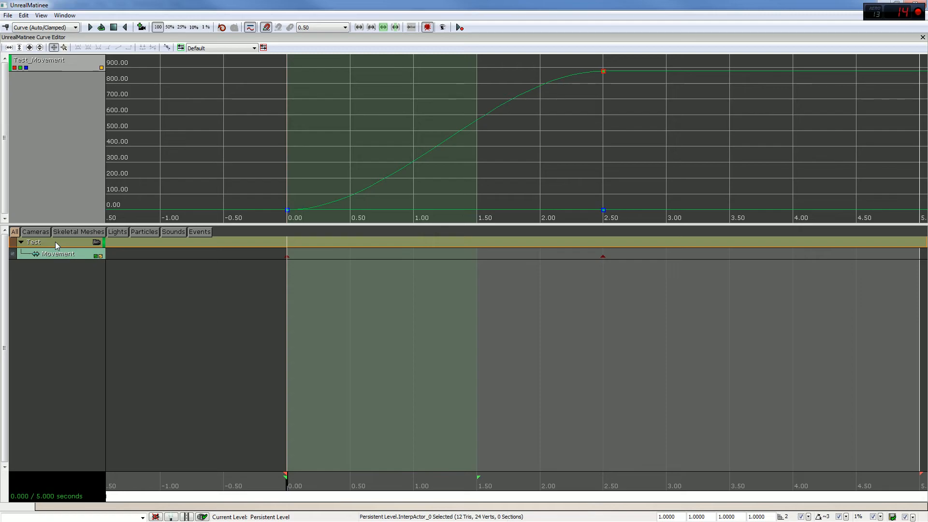
{"action": "left_click", "coordinate": [21, 242]}
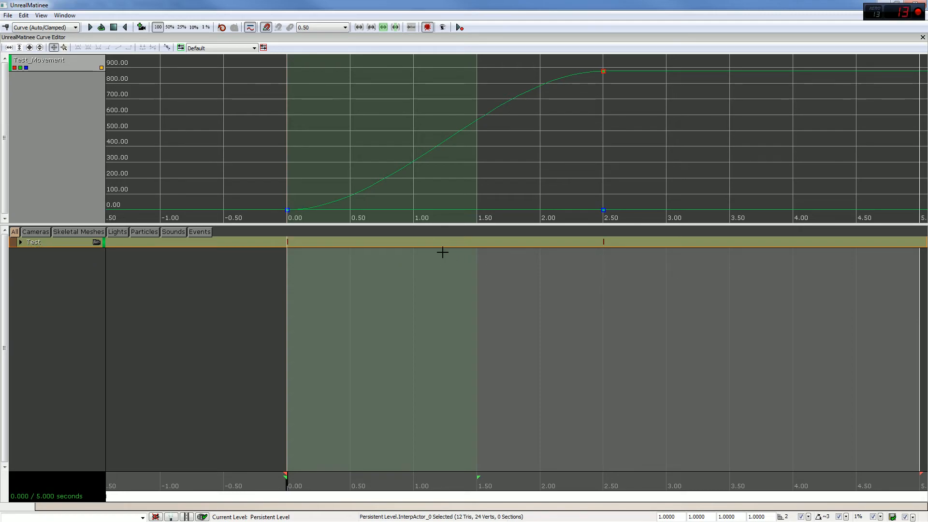
{"action": "left_click", "coordinate": [21, 242]}
{"action": "left_click", "coordinate": [21, 242]}
{"action": "left_click", "coordinate": [21, 242]}
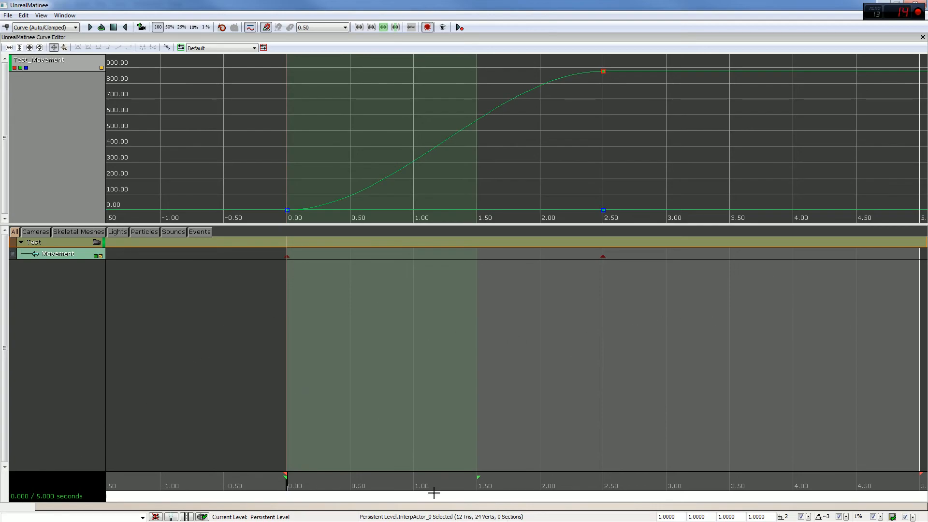
- Show the Properties pane and inspect the Test group's Group Color property
{"action": "left_click", "coordinate": [64, 15]}
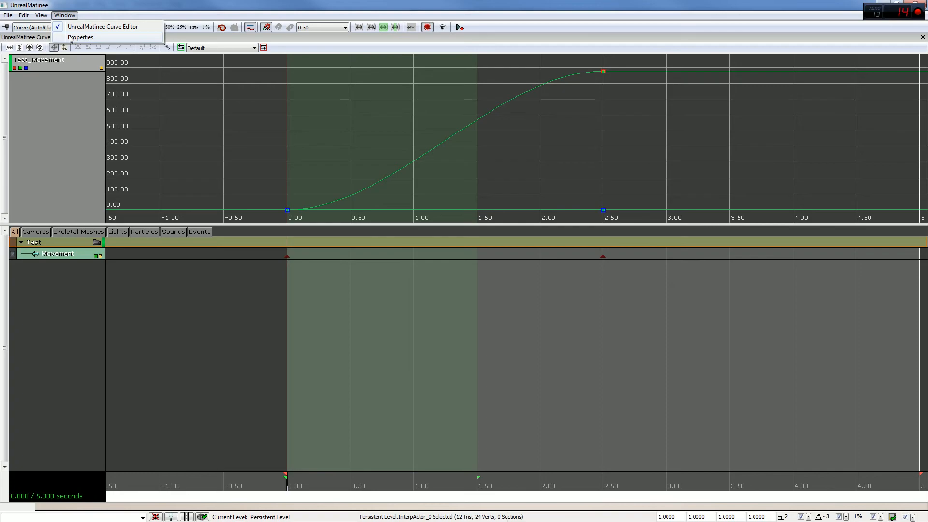
{"action": "left_click", "coordinate": [77, 39]}
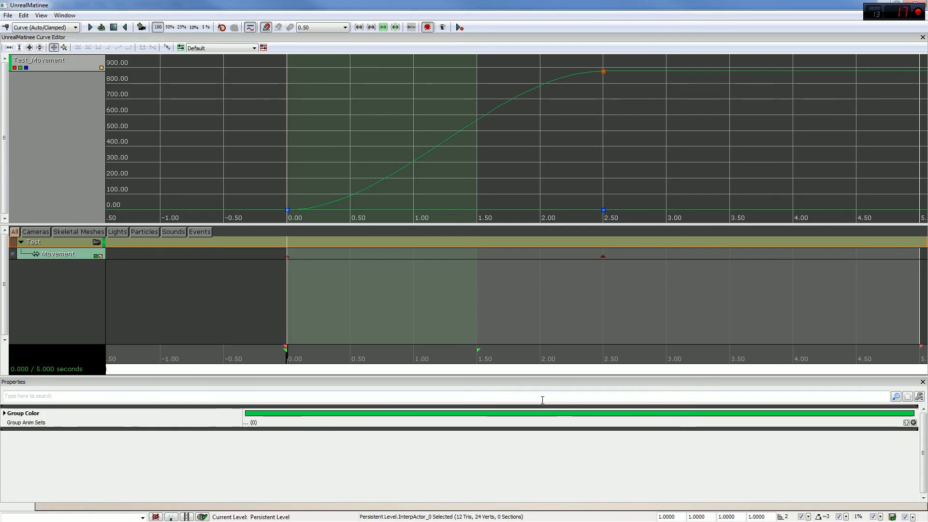
{"action": "left_click", "coordinate": [4, 413]}
{"action": "left_click", "coordinate": [4, 414]}
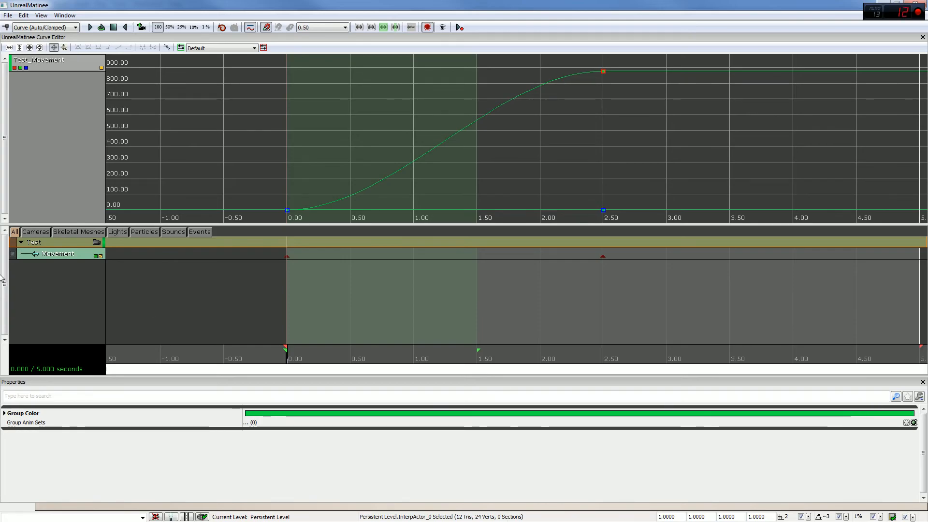
- Look through the Movement track's properties and the track and group commands available for the Test group
{"action": "left_click", "coordinate": [55, 255]}
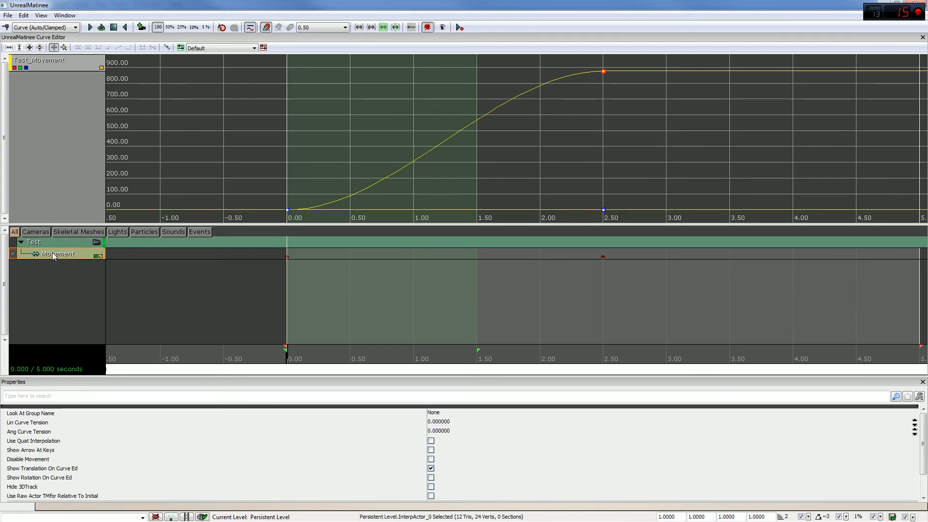
{"action": "scroll", "coordinate": [926, 448], "scroll_direction": "down", "scroll_amount": 2}
{"action": "scroll", "coordinate": [926, 457], "scroll_direction": "up", "scroll_amount": 2}
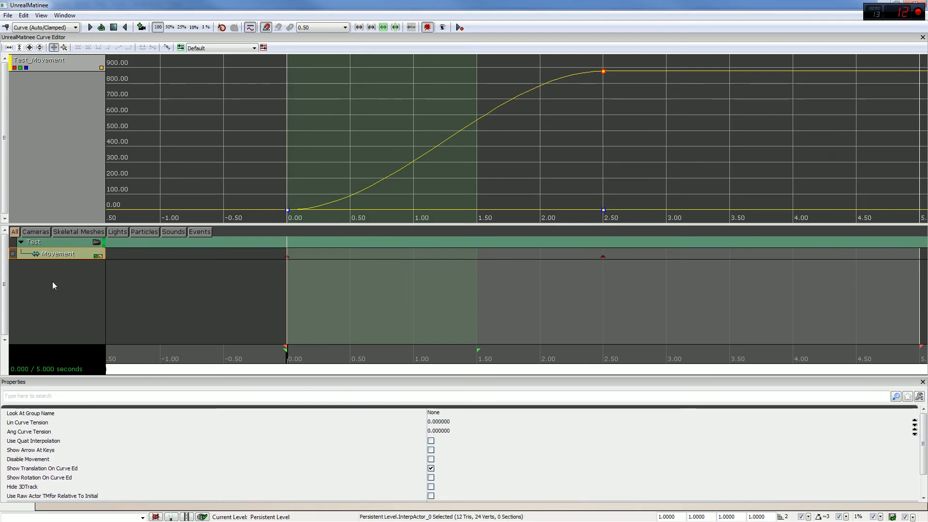
{"action": "right_click", "coordinate": [44, 242]}
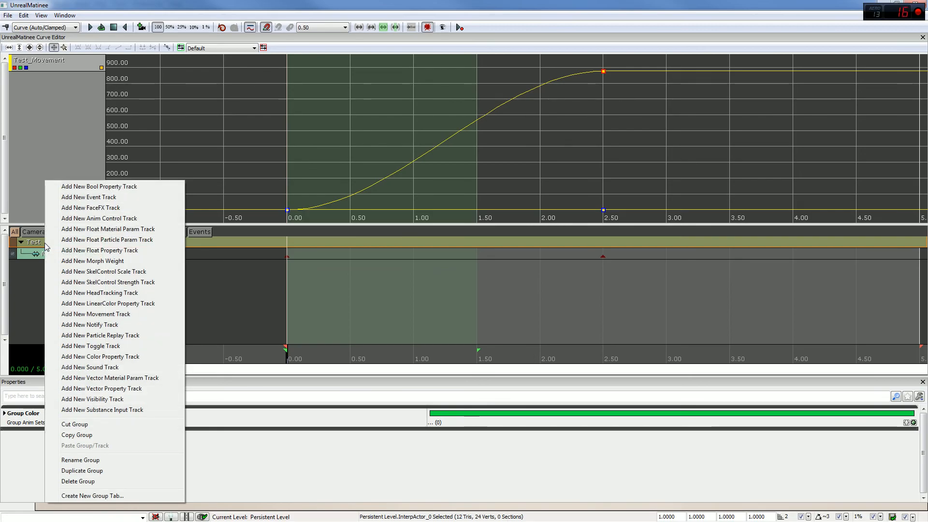
{"action": "left_click", "coordinate": [16, 287]}
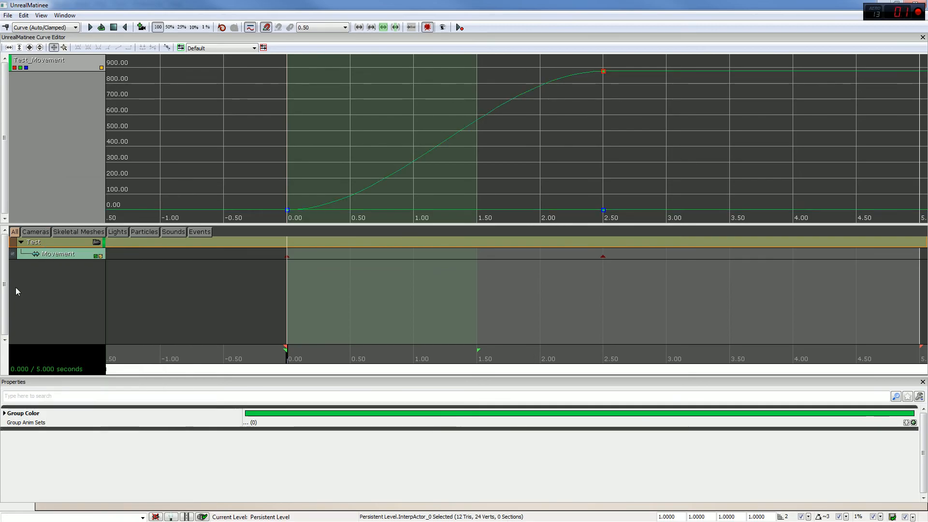
- Change the Test group's Group Color to yellow, hex FFE1DB71, and deselect the group
{"action": "left_click", "coordinate": [38, 245]}
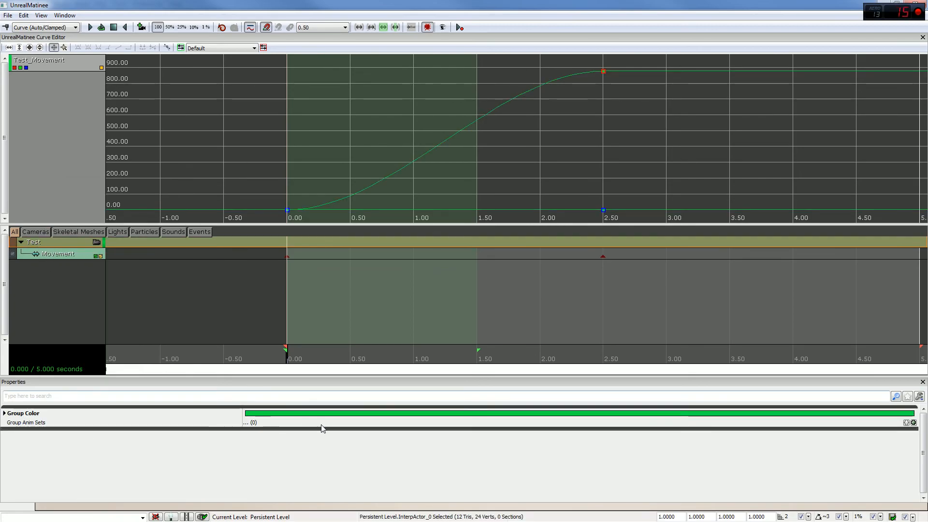
{"action": "left_click", "coordinate": [258, 414]}
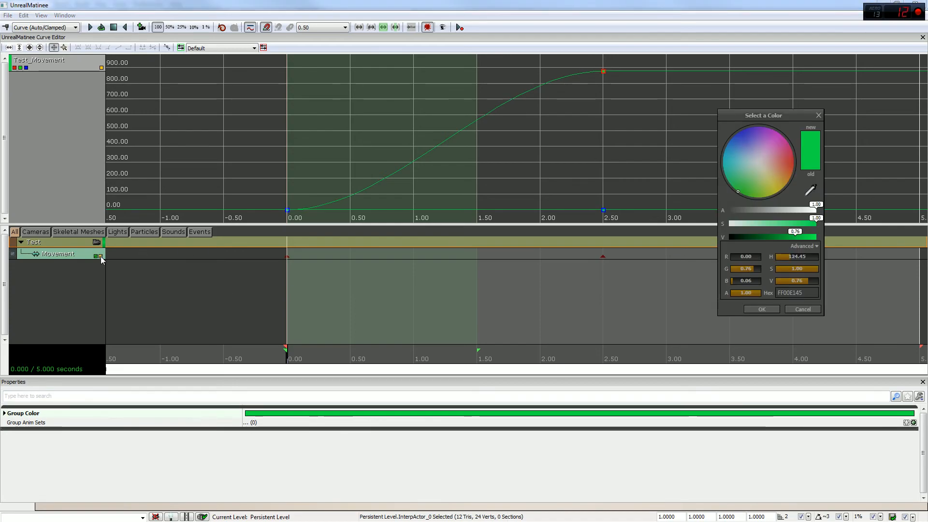
{"action": "left_click", "coordinate": [773, 186]}
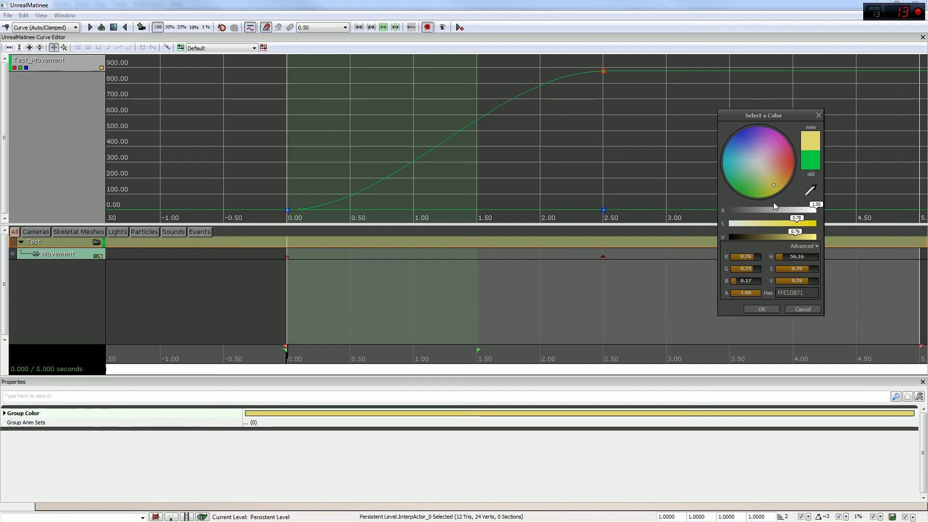
{"action": "left_click", "coordinate": [754, 309]}
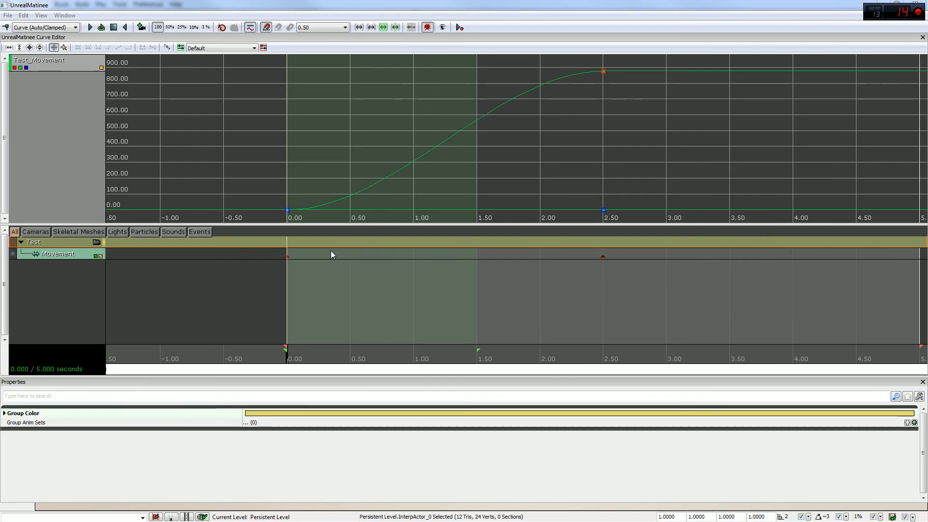
{"action": "left_click", "coordinate": [37, 256]}
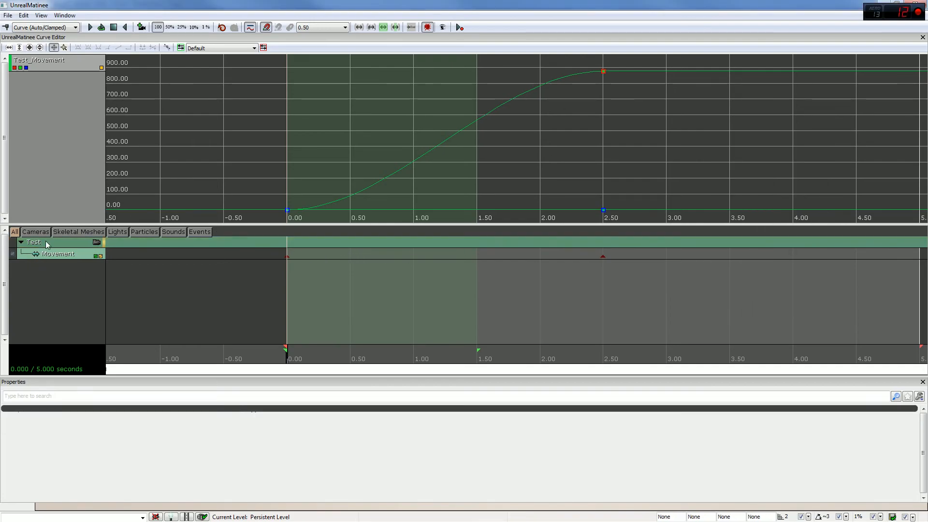
- Set the Test group's Group Color to a light green (R 0.27, G 0.76, B 0.30) and deselect the group
{"action": "left_click", "coordinate": [47, 243]}
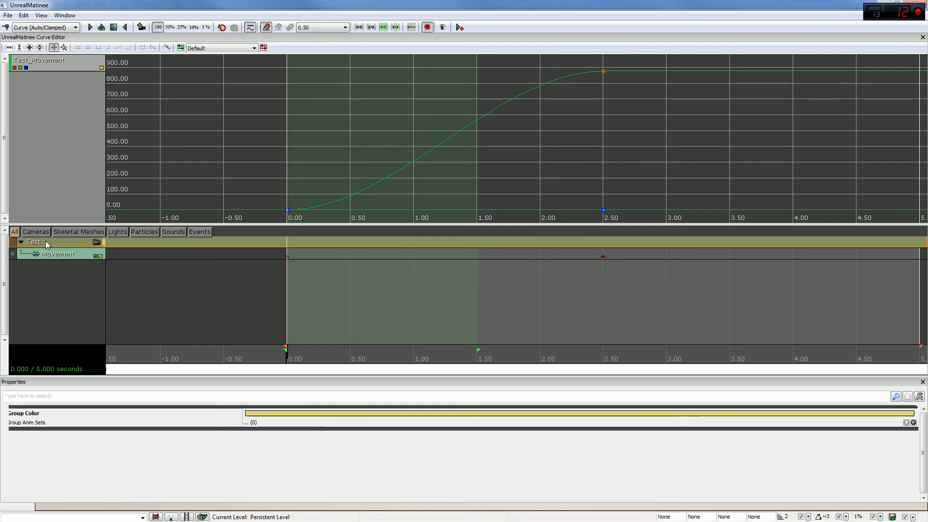
{"action": "left_click", "coordinate": [333, 418]}
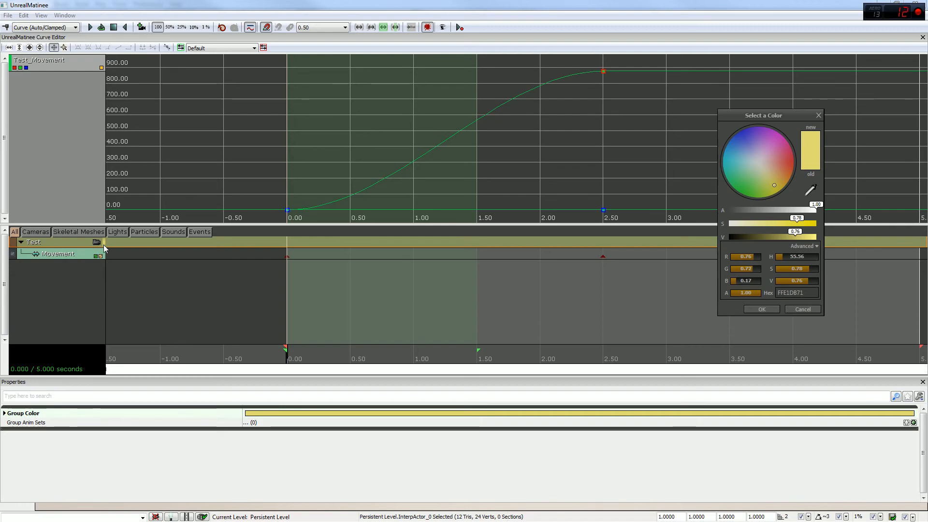
{"action": "left_click", "coordinate": [743, 186]}
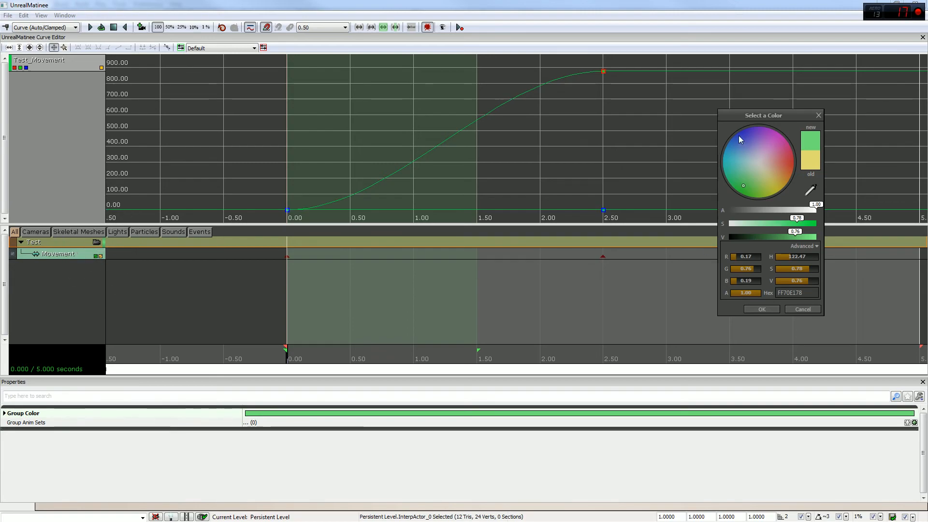
{"action": "left_click", "coordinate": [746, 181]}
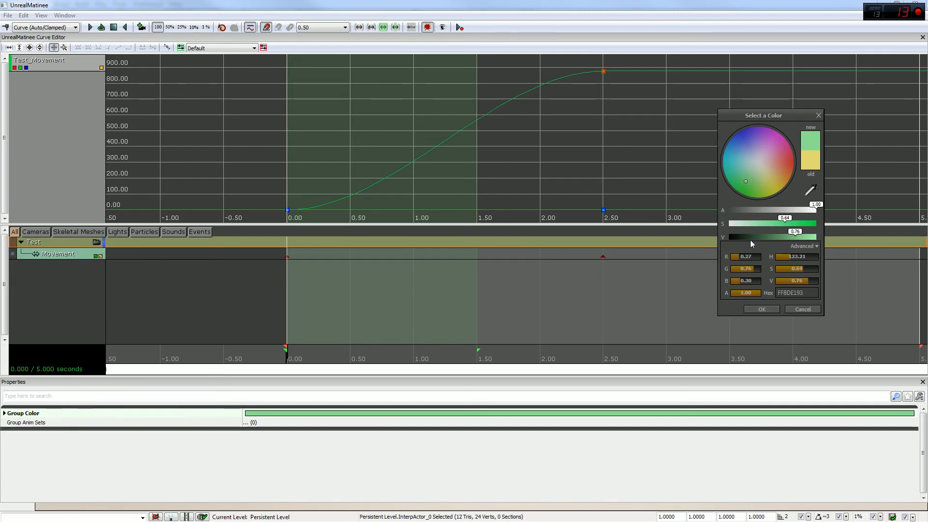
{"action": "left_click", "coordinate": [762, 309]}
{"action": "left_click", "coordinate": [79, 269]}
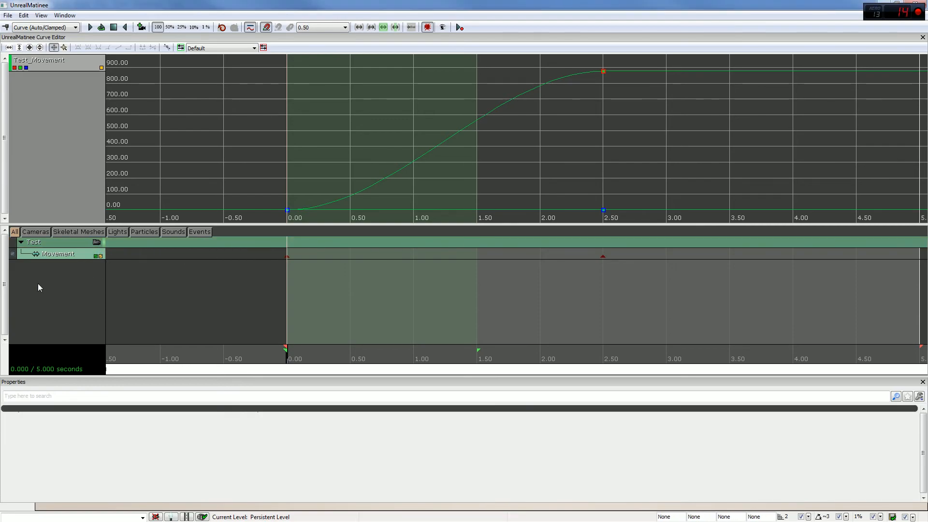
- Compare the curve's colour in the Curve Editor with the Movement track selected and with the Test group selected
{"action": "left_click", "coordinate": [68, 255]}
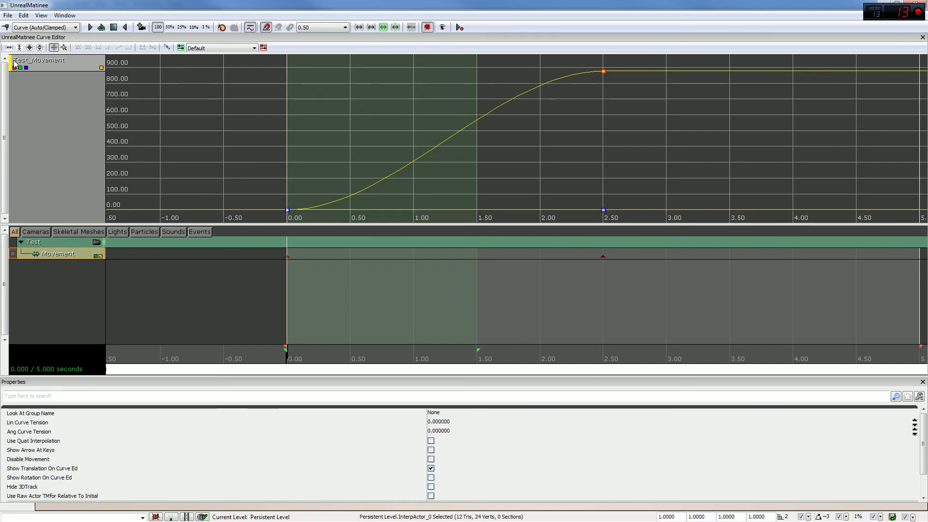
{"action": "left_click", "coordinate": [57, 242]}
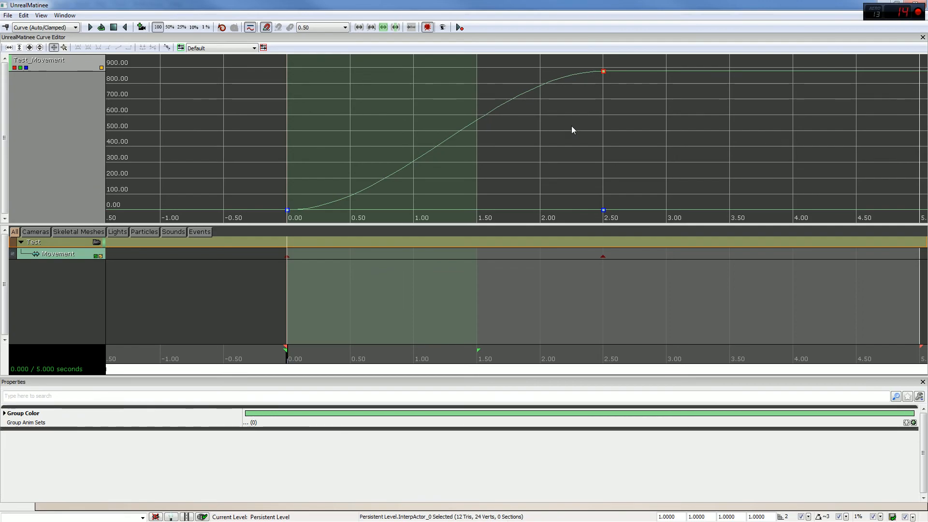
{"action": "left_click_drag", "start_coordinate": [574, 128], "coordinate": [581, 148]}
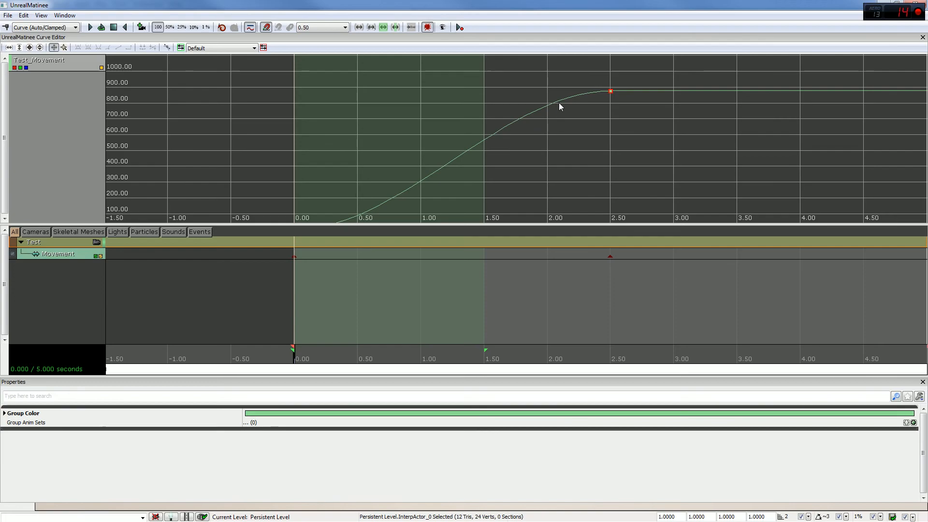
- Select the Movement track and review its properties from Look At Group Name down to Active Condition
{"action": "left_click", "coordinate": [72, 254]}
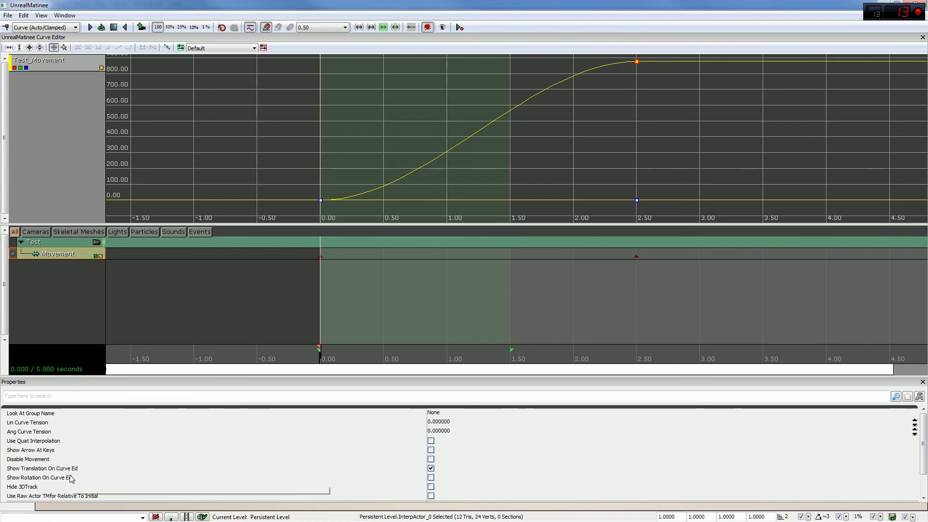
{"action": "key", "text": "f"}
{"action": "scroll", "coordinate": [850, 469], "scroll_direction": "down", "scroll_amount": 1}
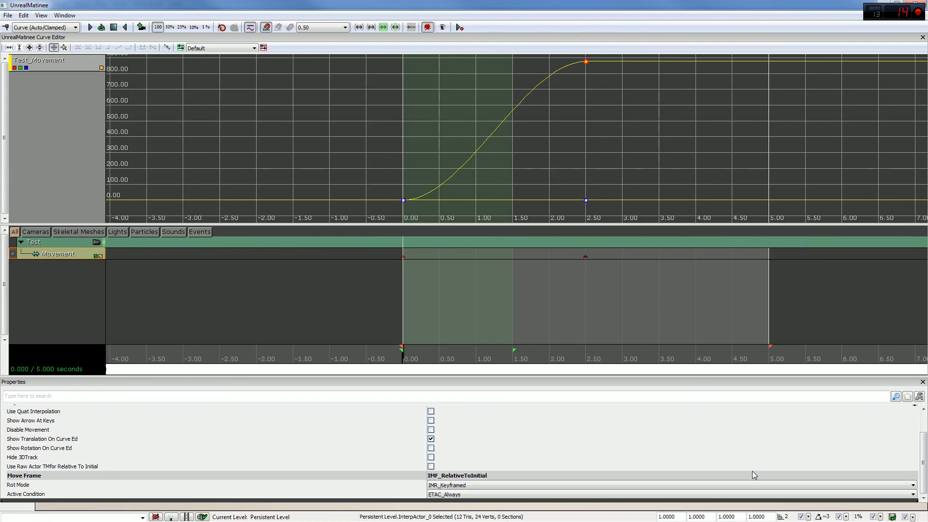
{"action": "scroll", "coordinate": [919, 460], "scroll_direction": "up", "scroll_amount": 2}
{"action": "scroll", "coordinate": [918, 434], "scroll_direction": "down", "scroll_amount": 1}
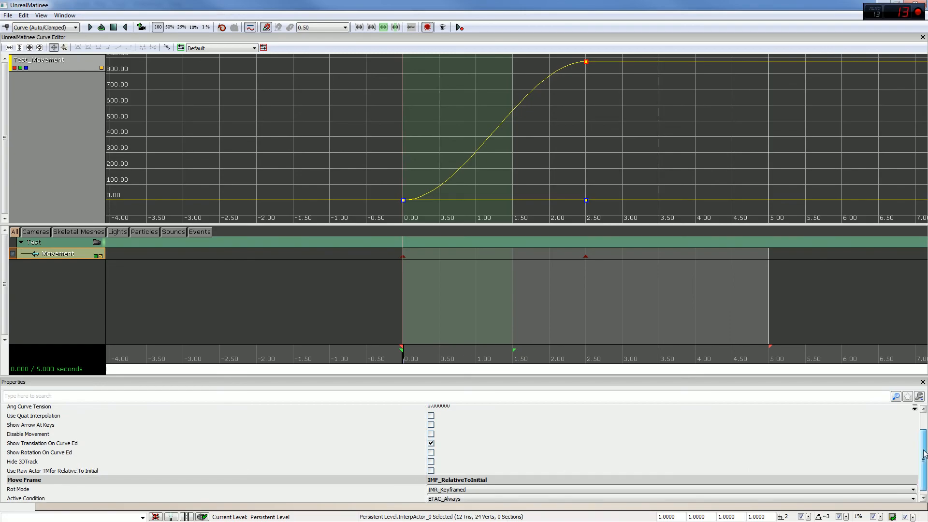
{"action": "scroll", "coordinate": [923, 431], "scroll_direction": "up", "scroll_amount": 1}
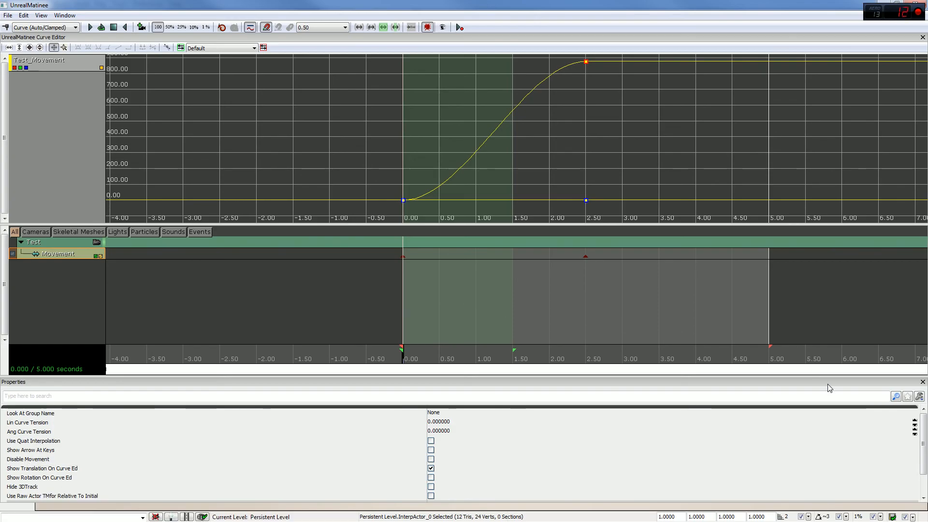
- Fit the 0 to 5 second range across the timeline and close the Properties pane
{"action": "scroll", "coordinate": [742, 326], "scroll_direction": "up", "scroll_amount": 4}
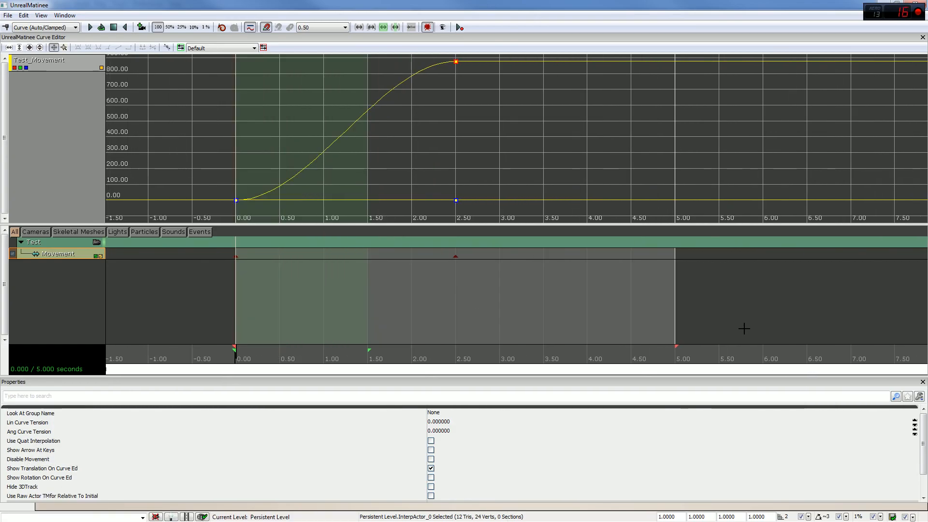
{"action": "left_click_drag", "start_coordinate": [749, 302], "coordinate": [564, 257]}
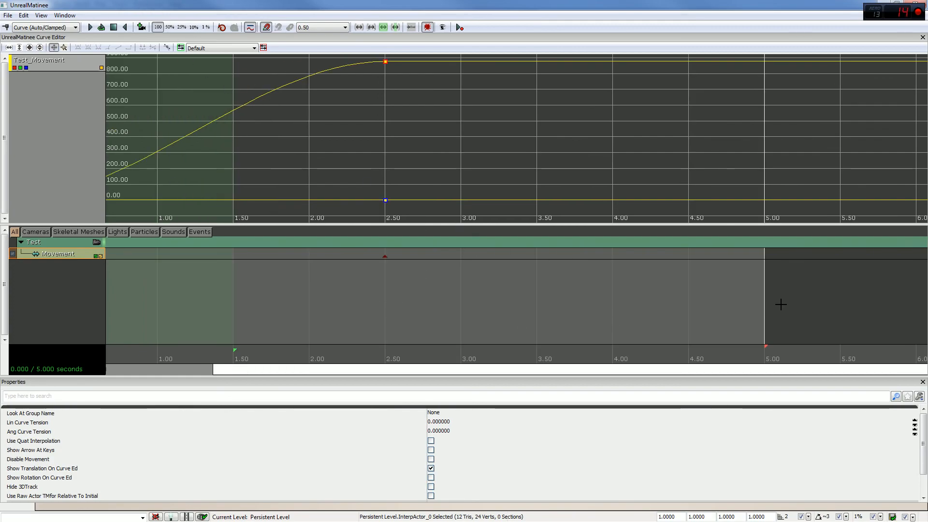
{"action": "left_click_drag", "start_coordinate": [817, 297], "coordinate": [741, 300]}
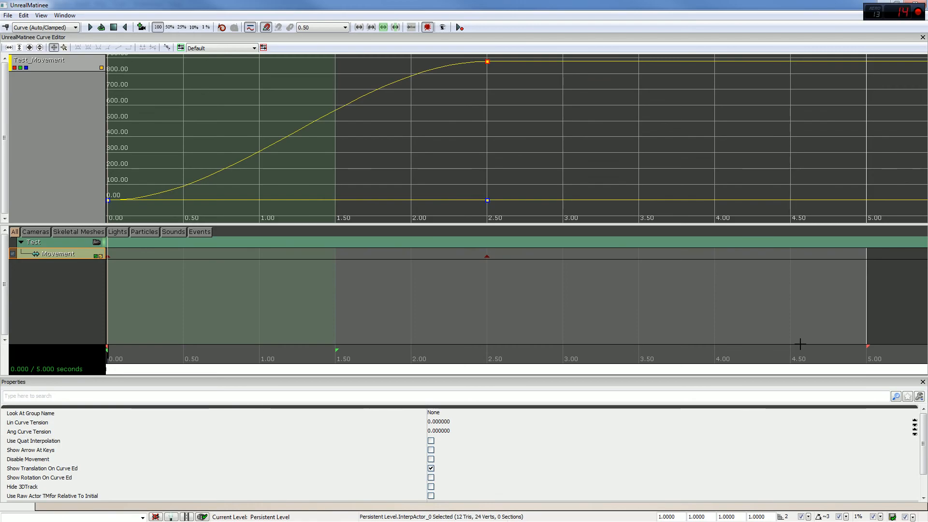
{"action": "left_click", "coordinate": [922, 381]}
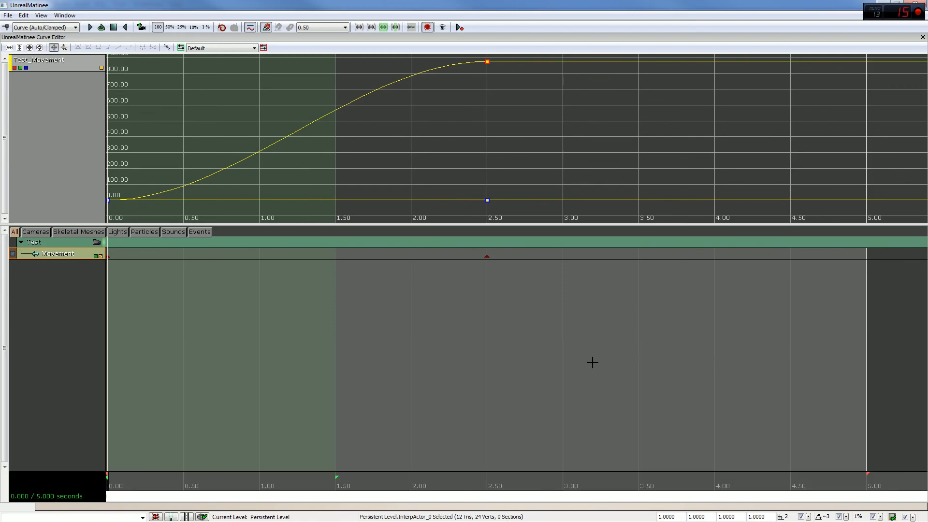